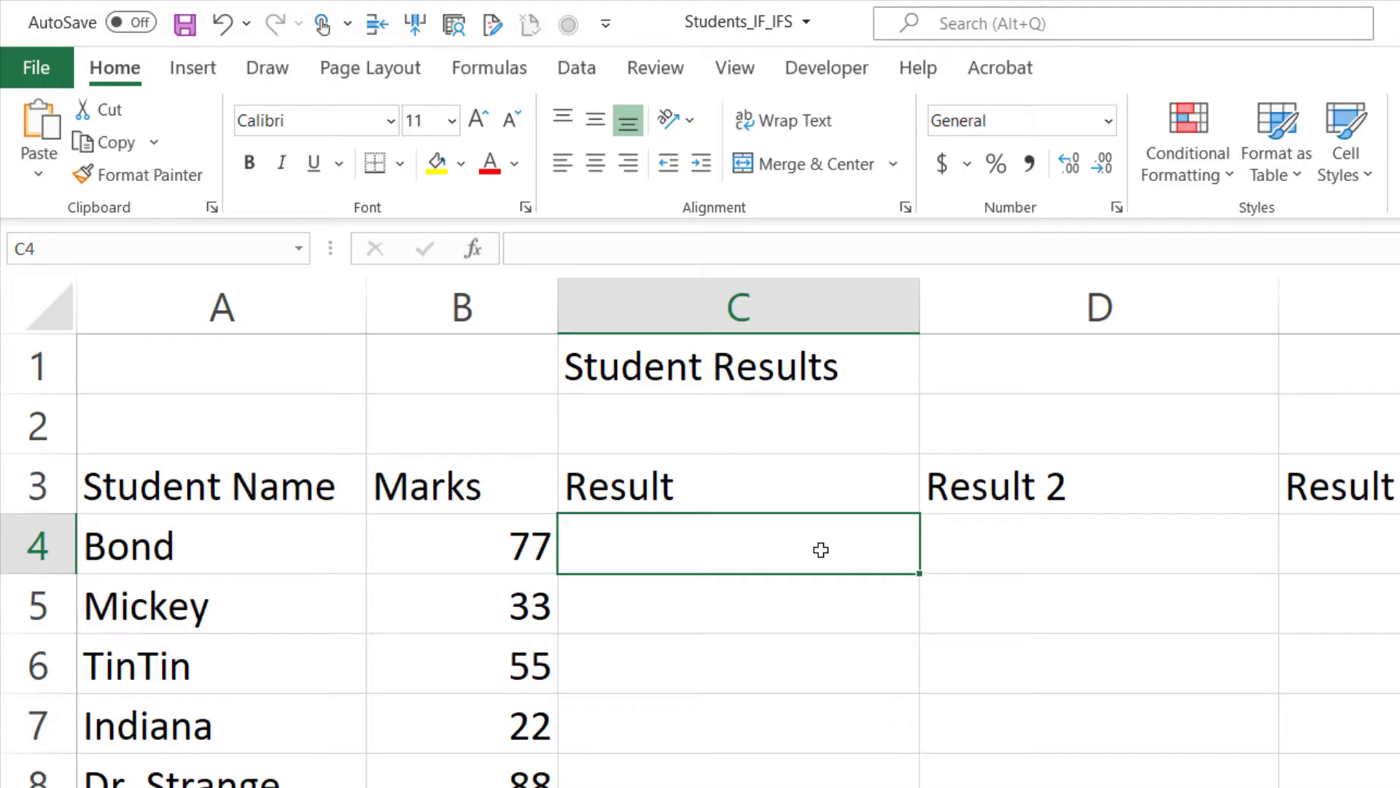
- Enter =IF(B4<50,"Fail","Pass") in C4 so Bond's result shows Pass
text(=IF)
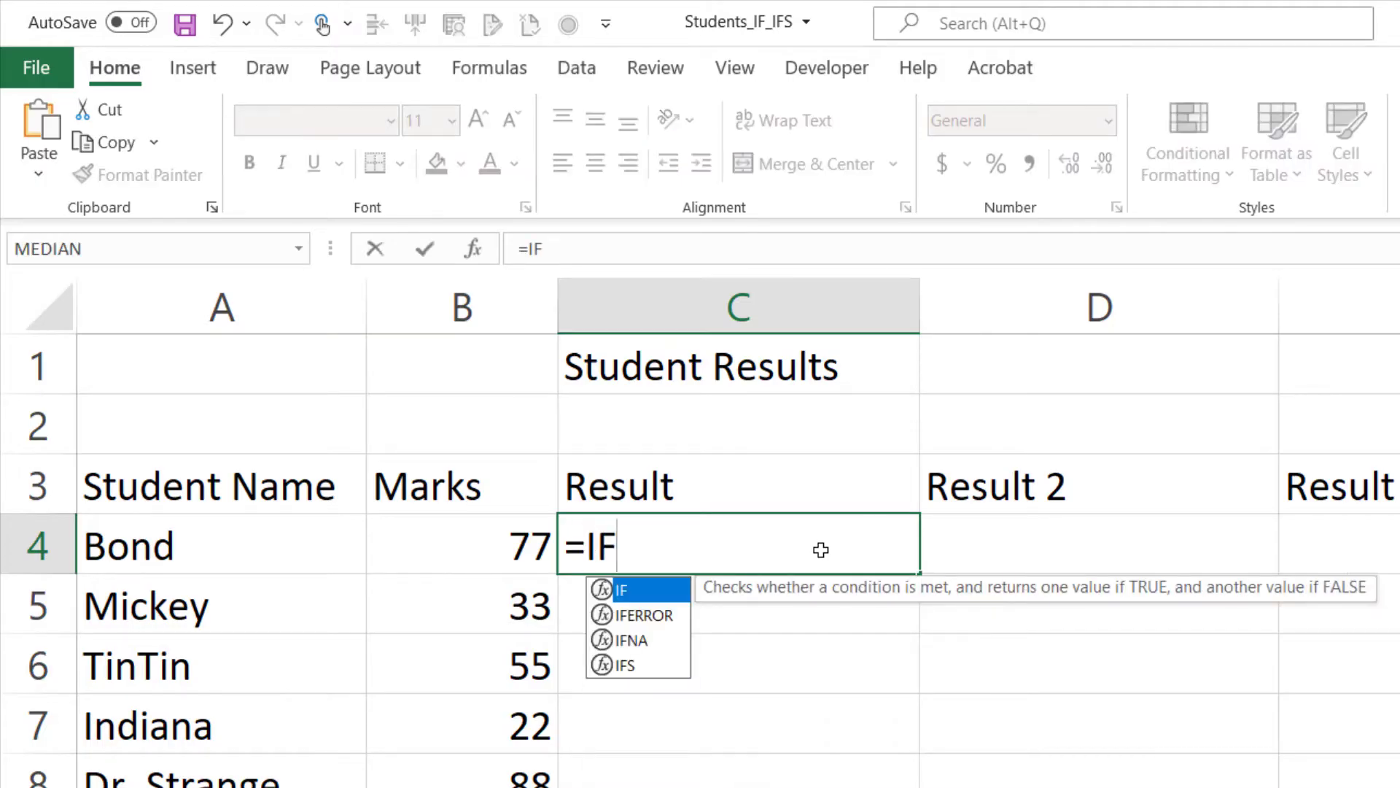
text(()
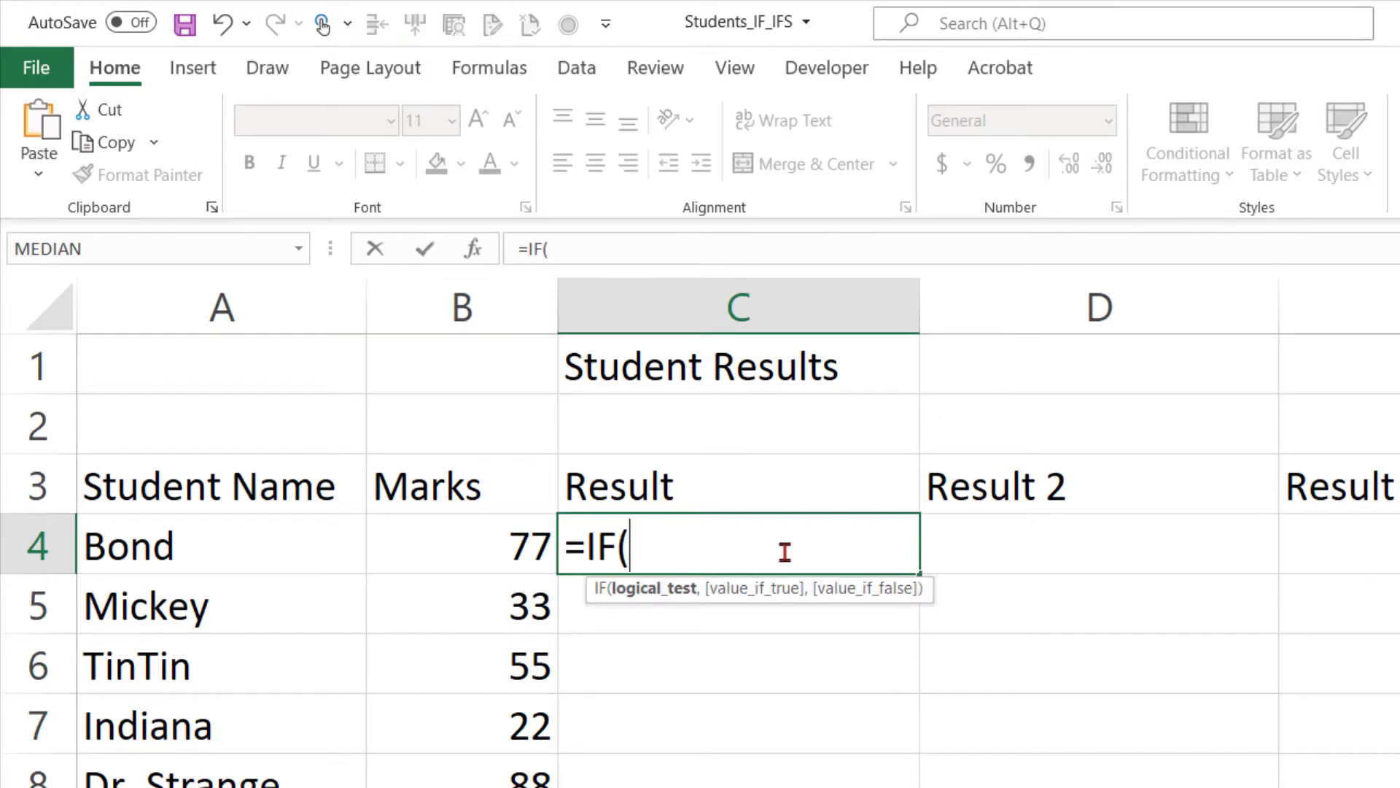
click(505, 548)
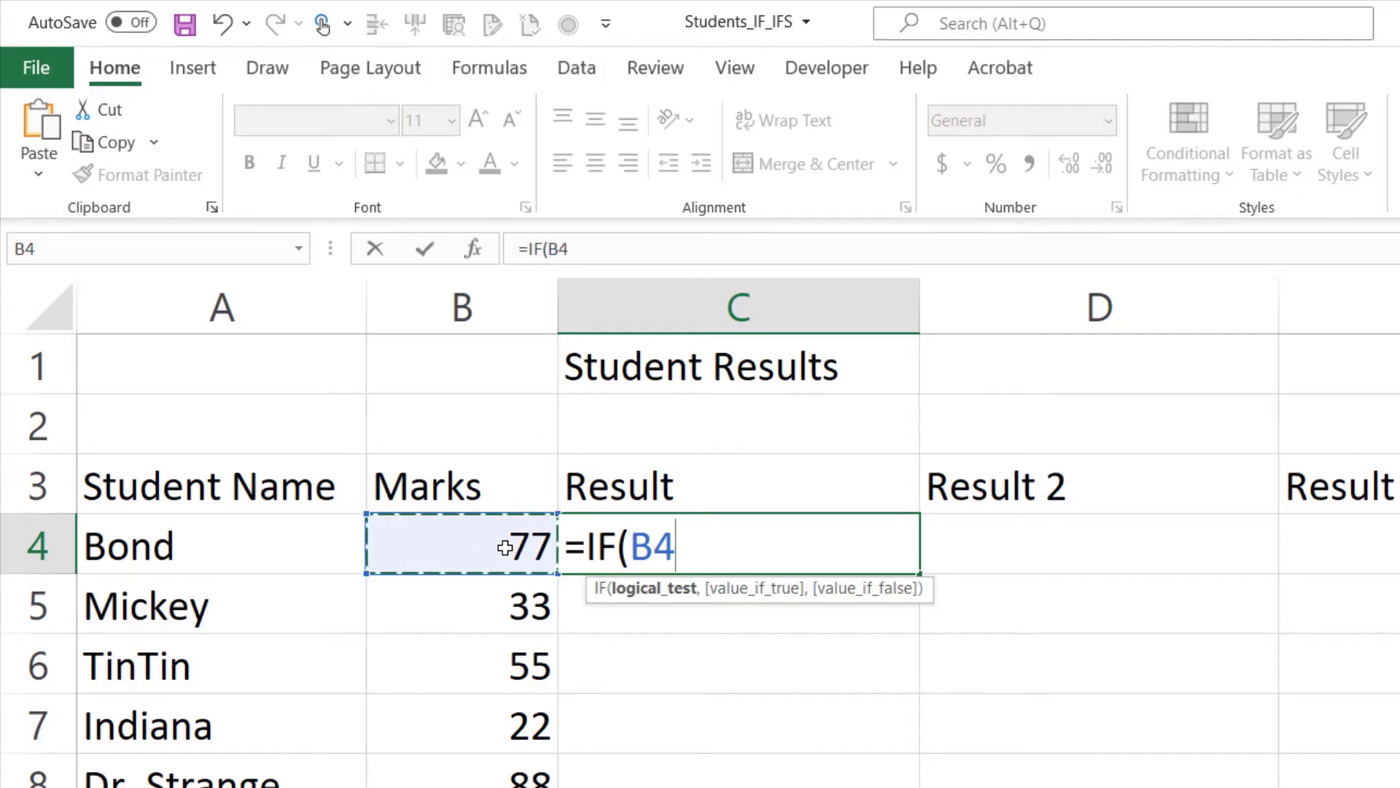
key(BackSpace)
text(<50)
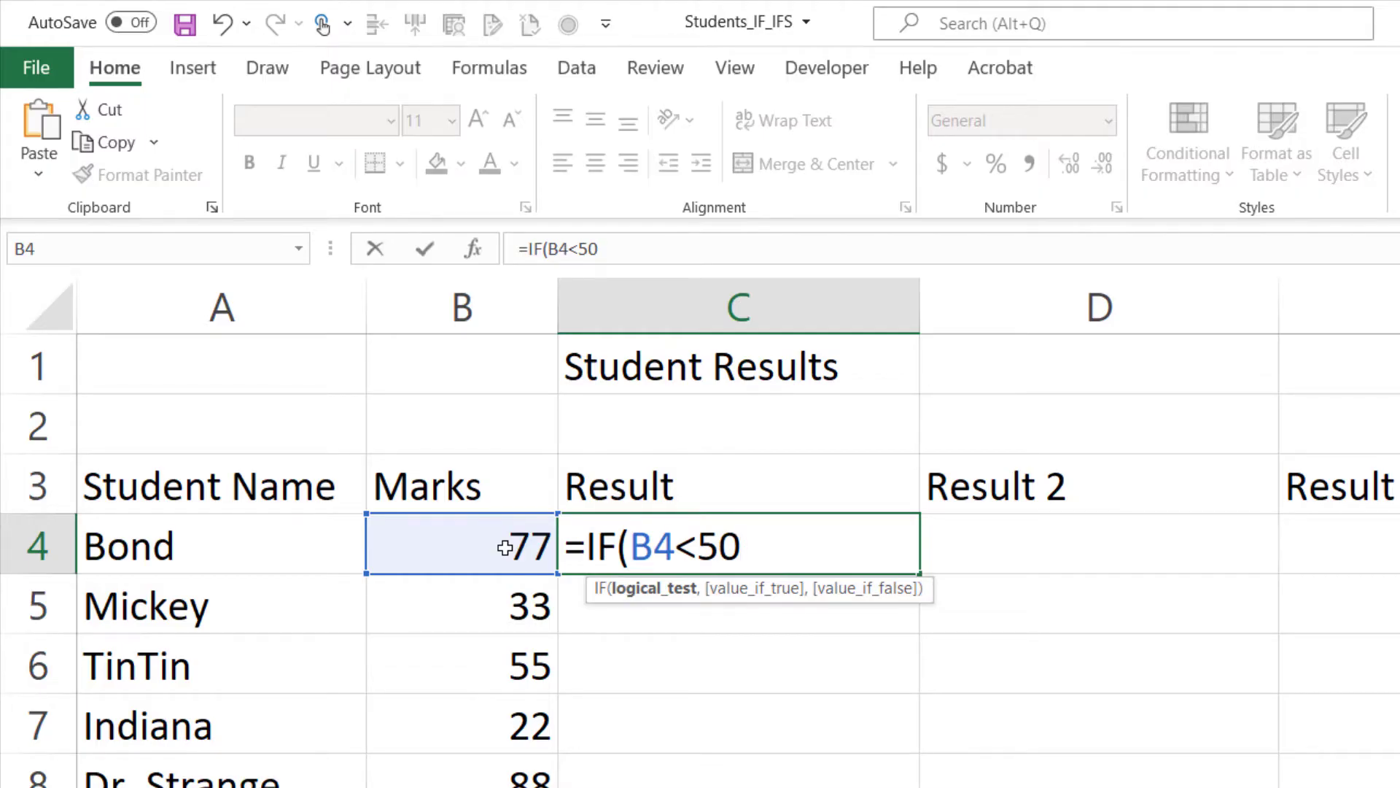
text(,)
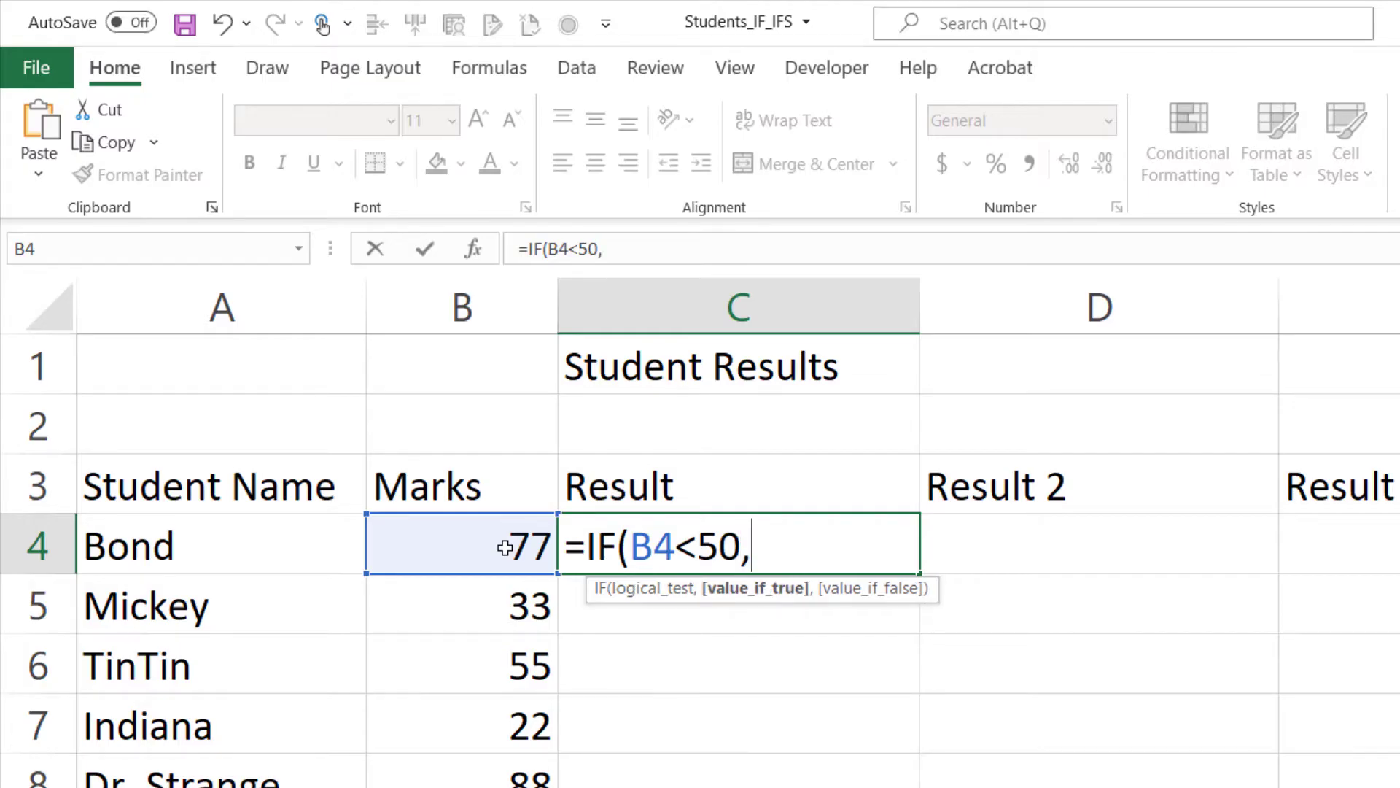
text("Fail",)
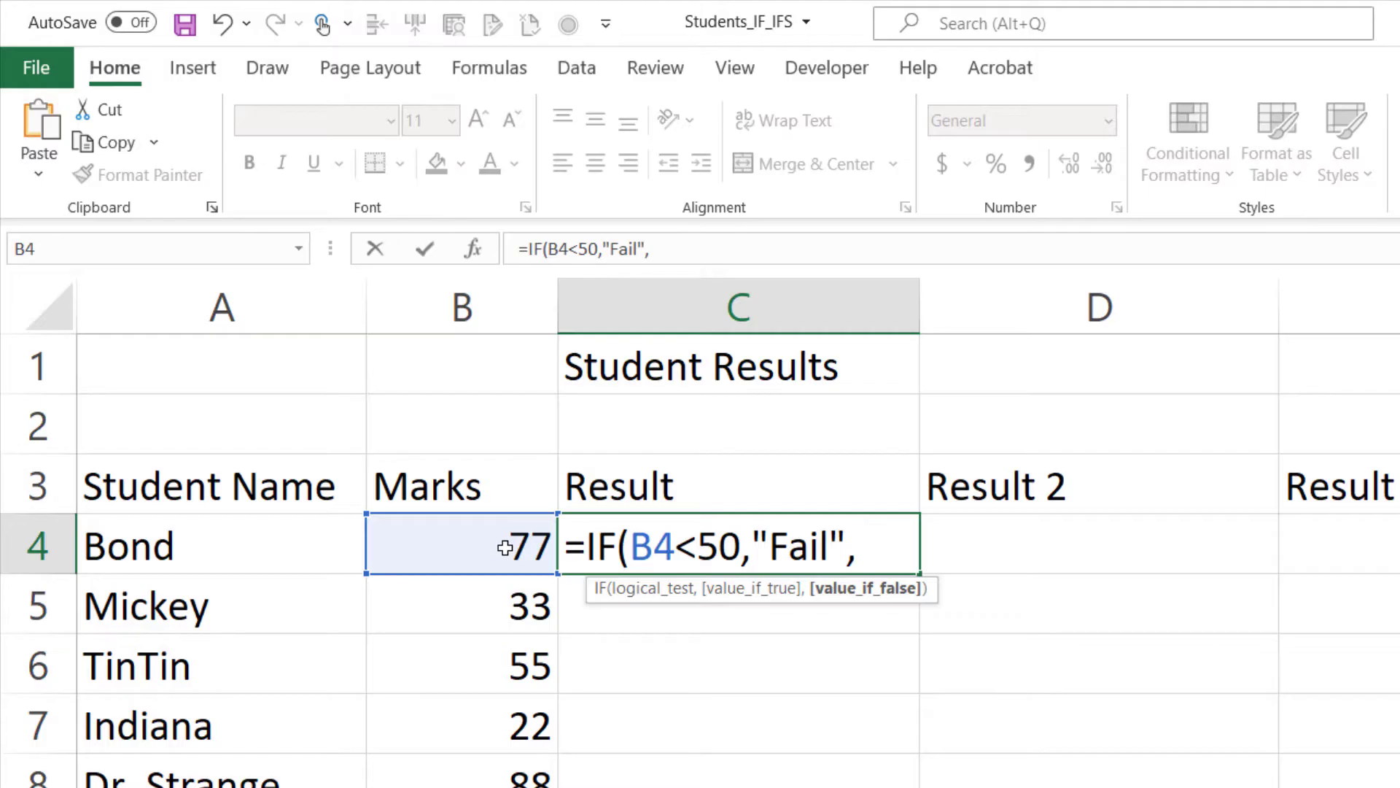
text("Pass")
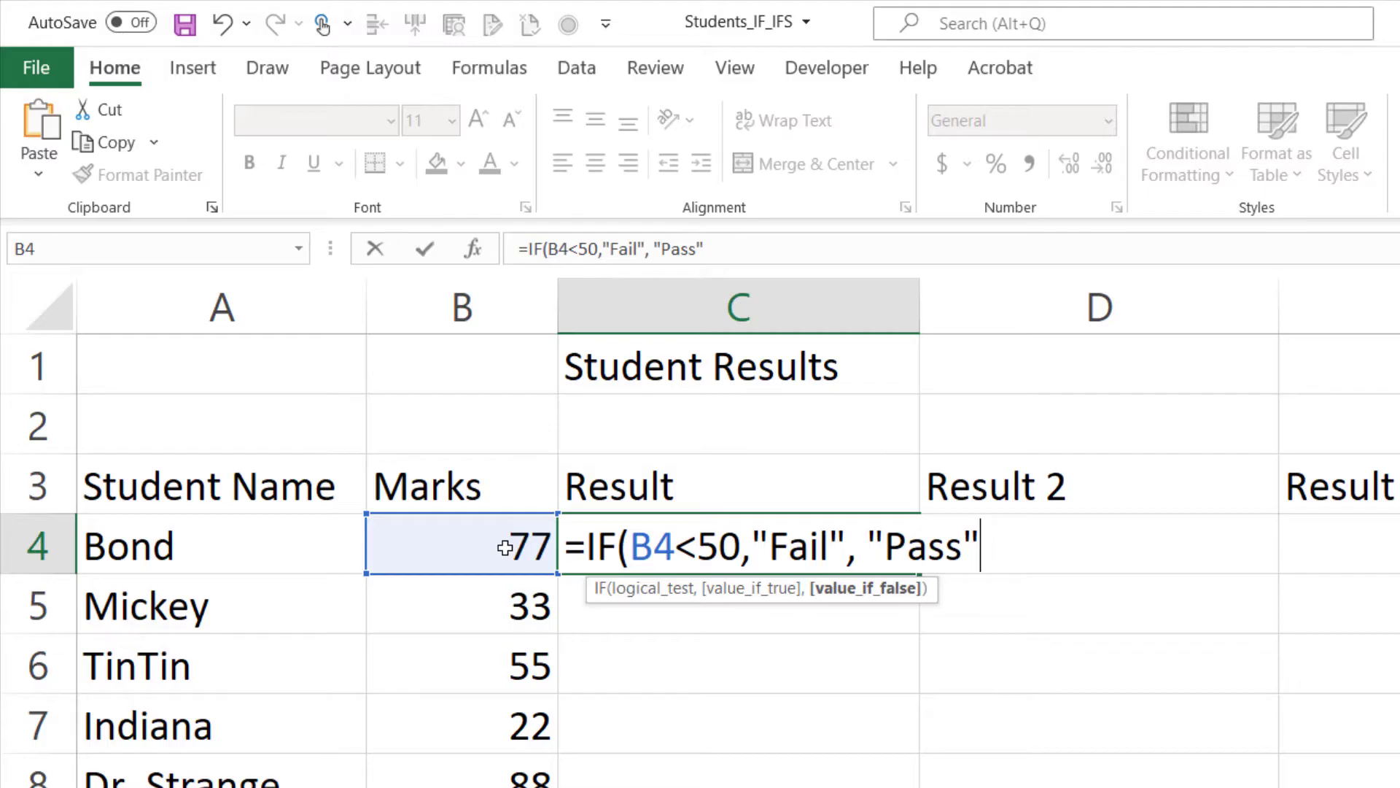
text())
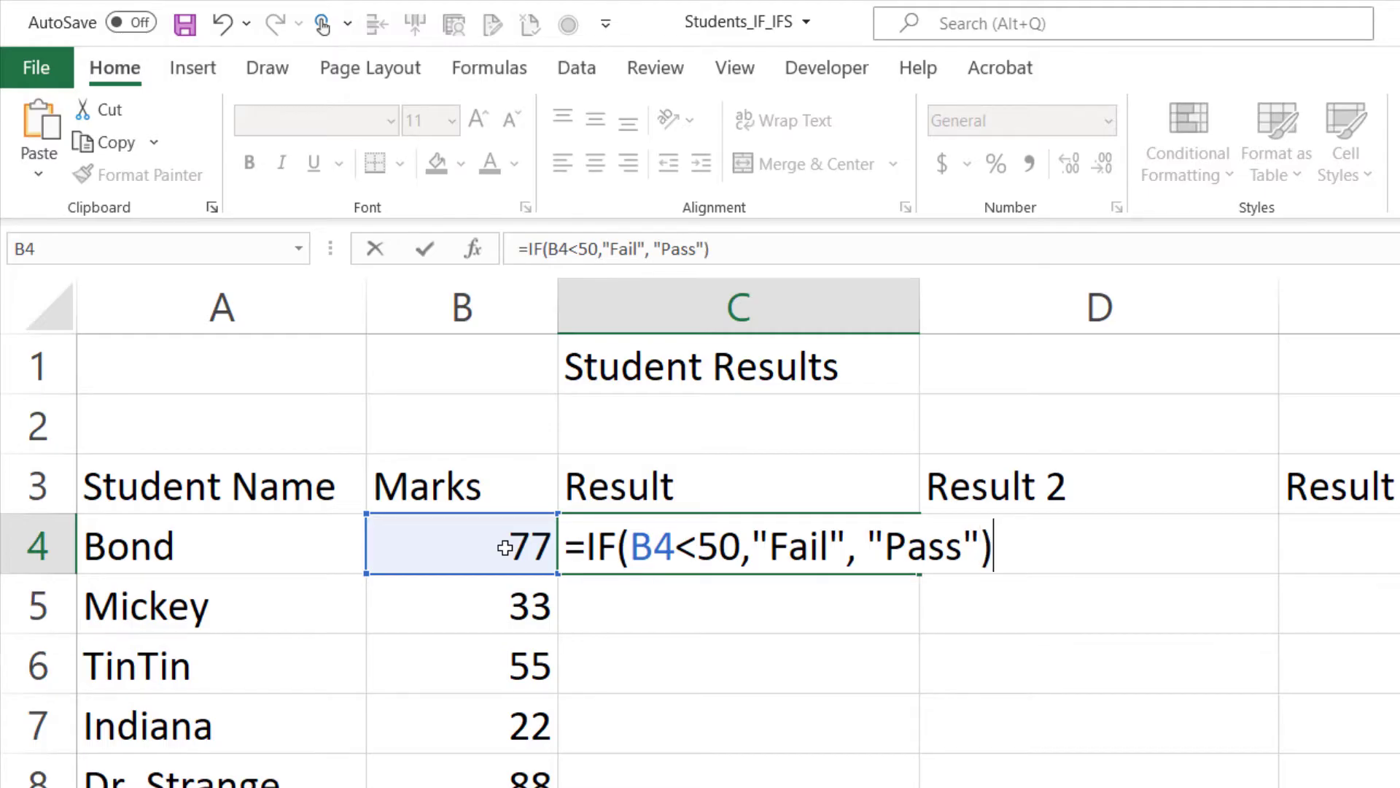
key(Return)
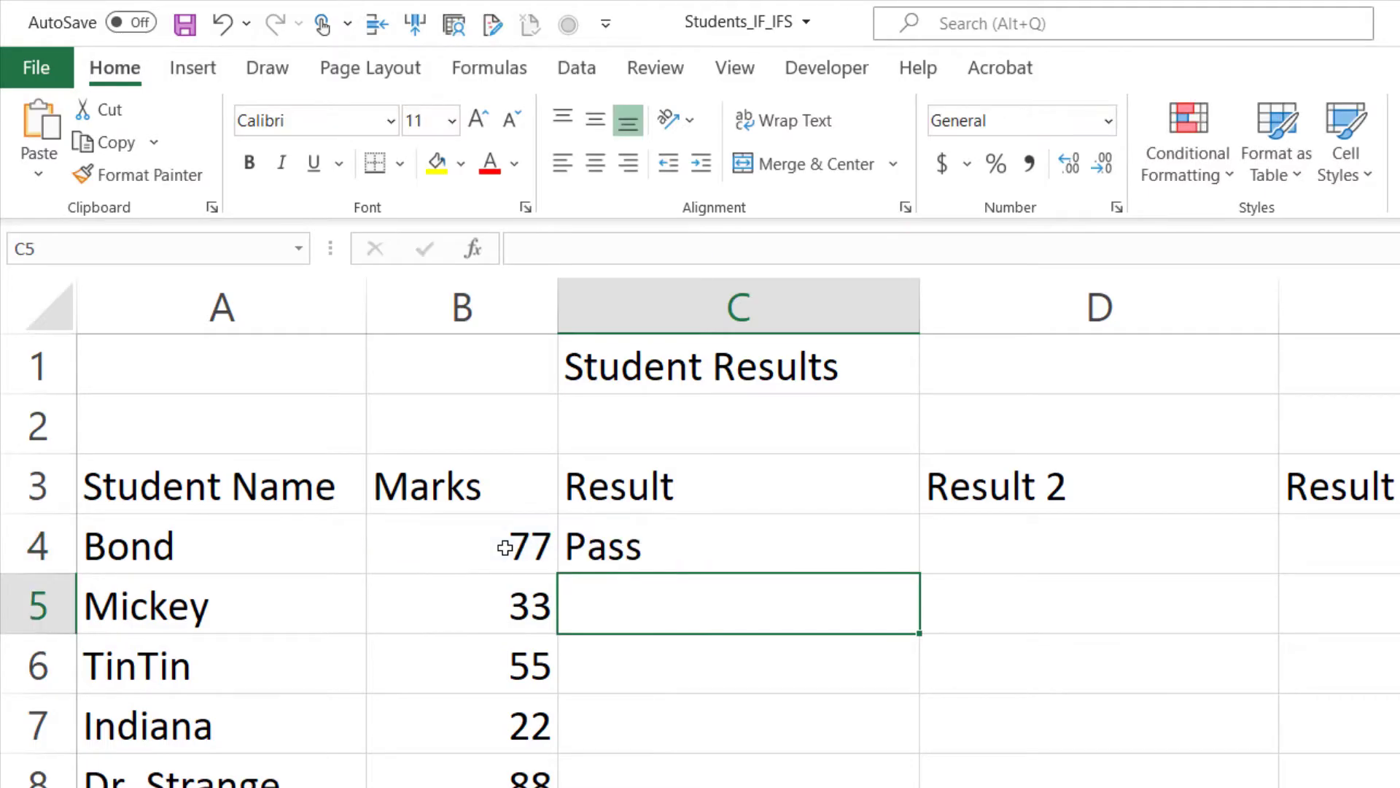
- Copy C4's Pass/Fail formula down to C10, then review C4's formula unchanged
click(688, 544)
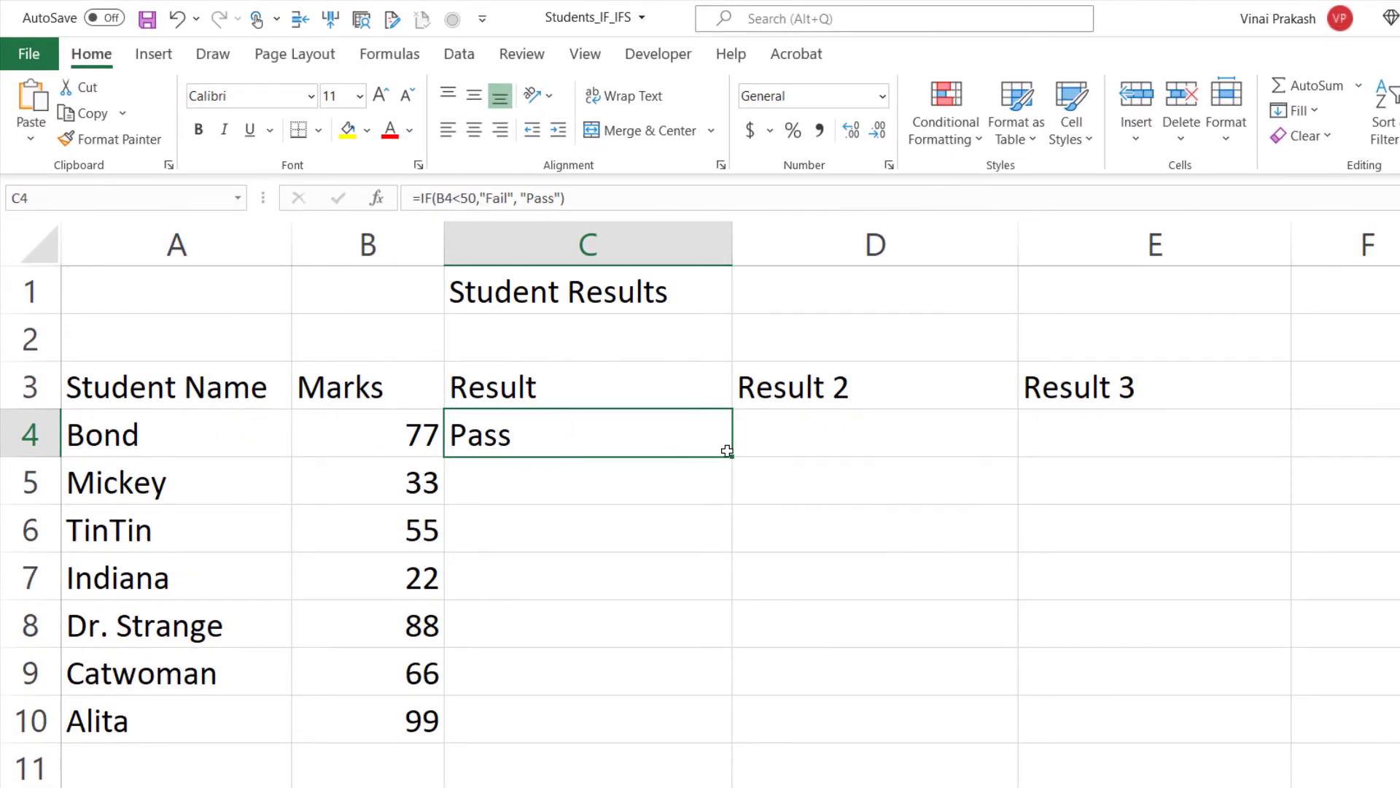
drag(733, 459, 753, 732)
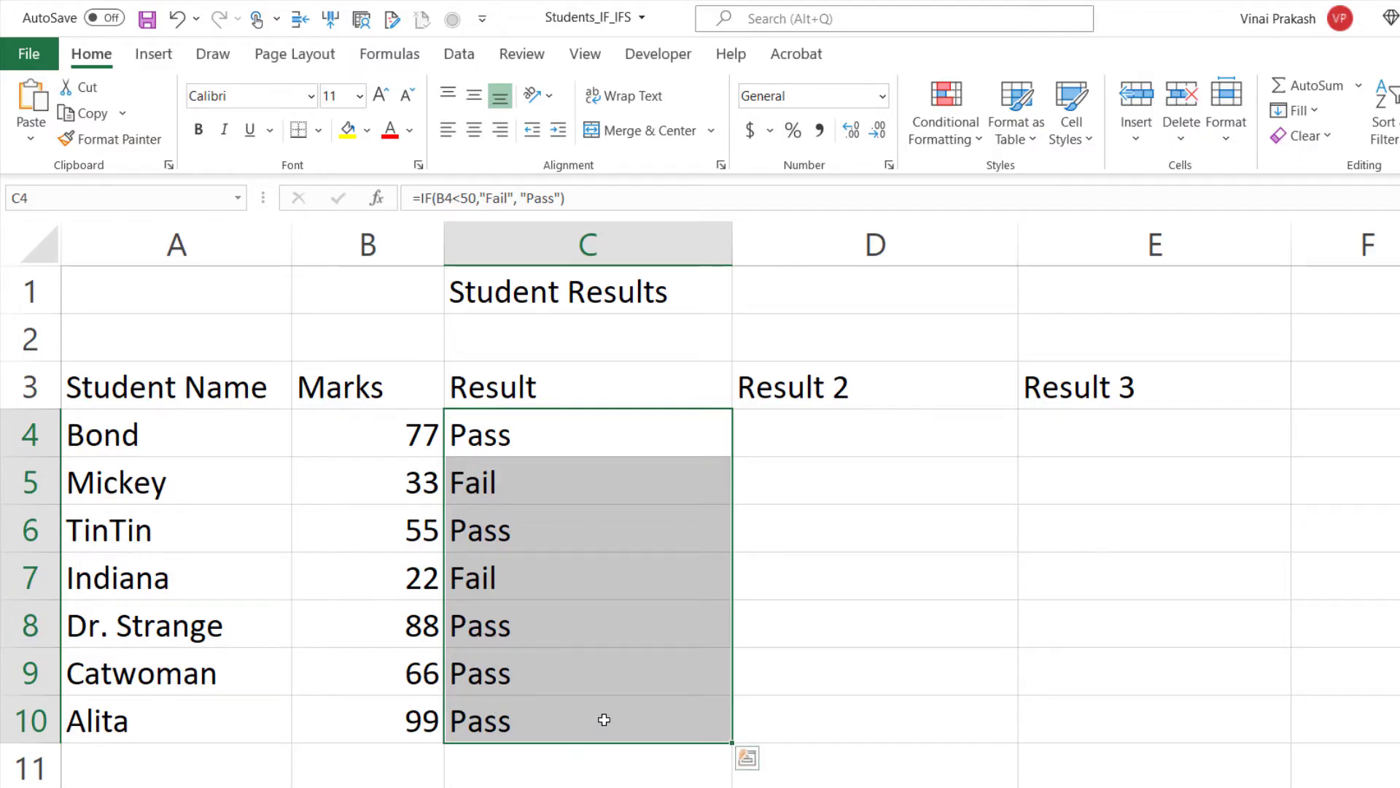
click(612, 433)
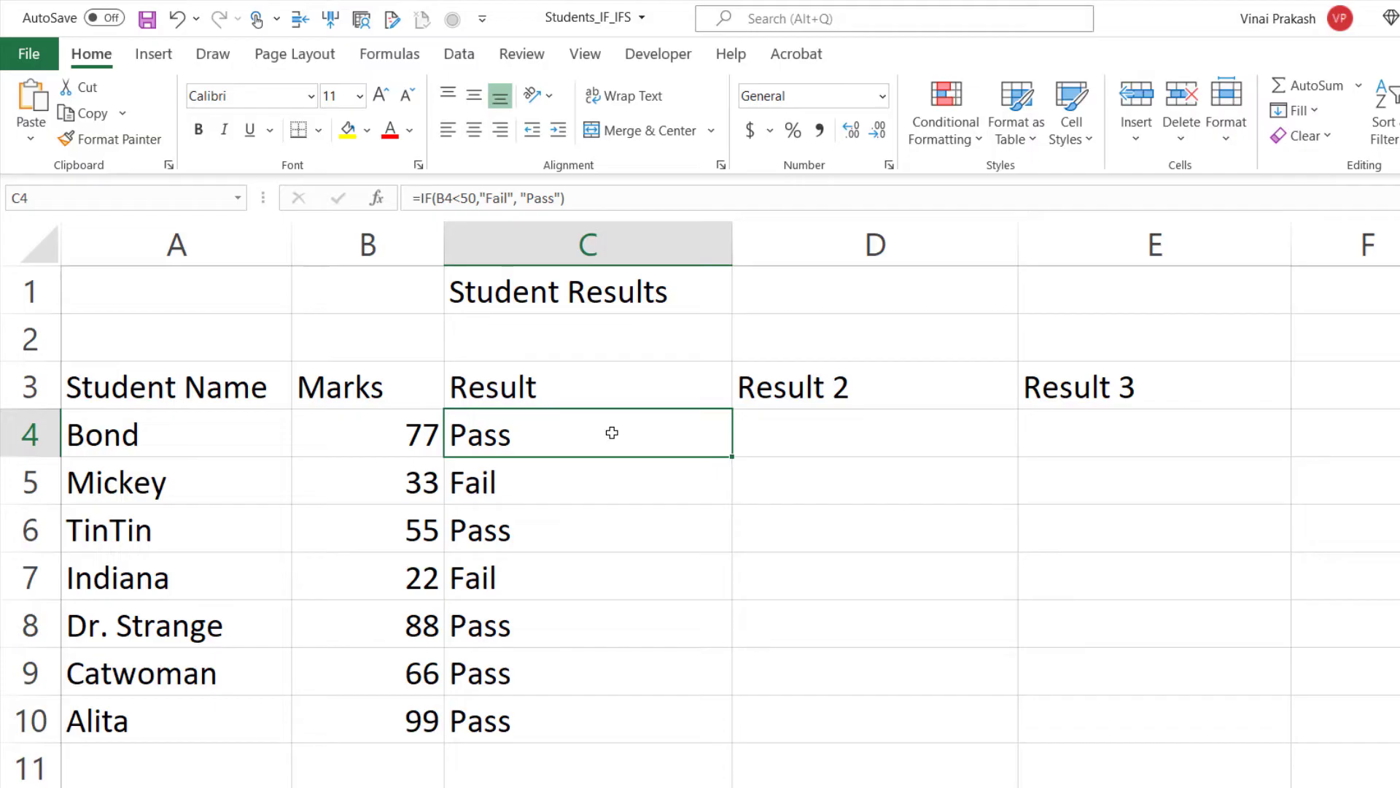
key(F2)
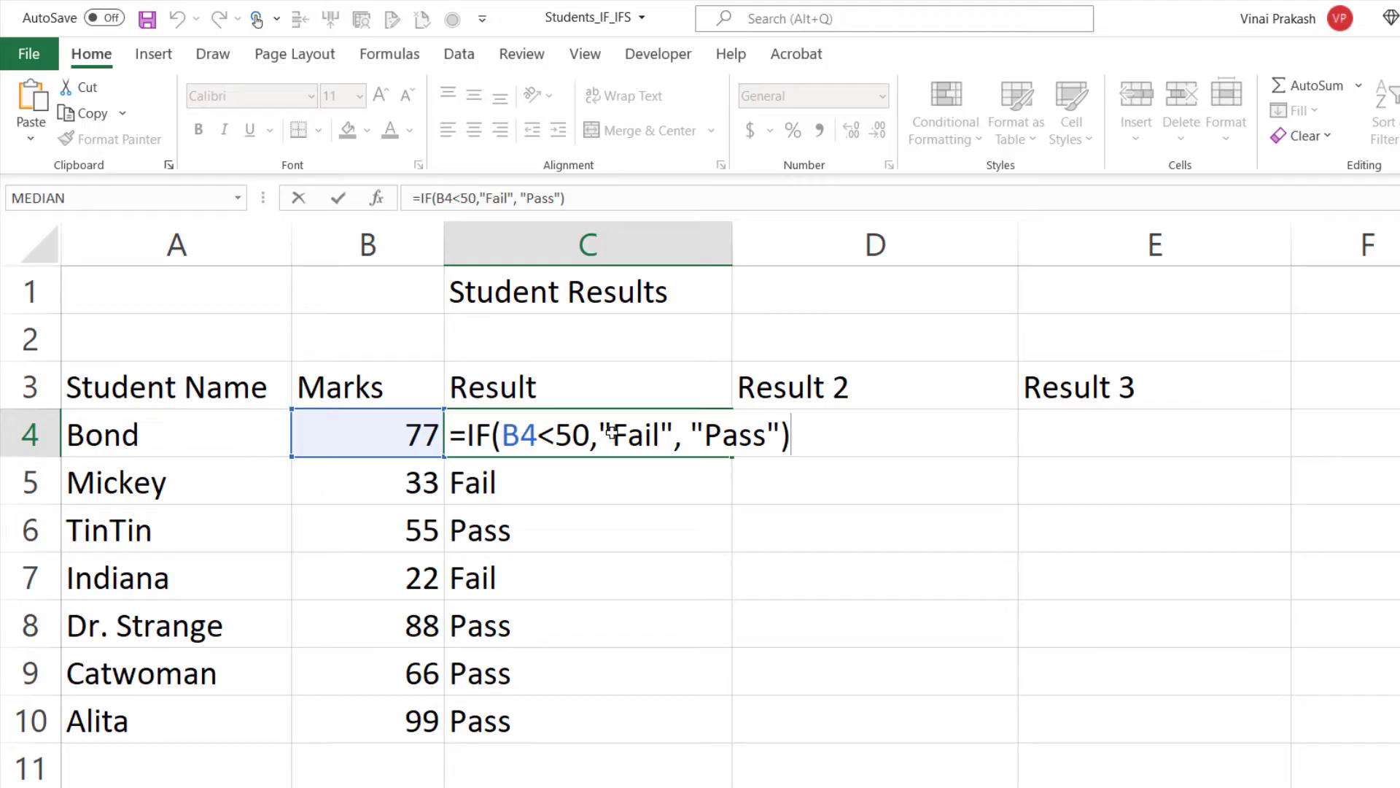
key(ctrl+Return)
- Enter =IF(B4>=50, "Pass", "Fail") in D4 under Result 2
click(790, 417)
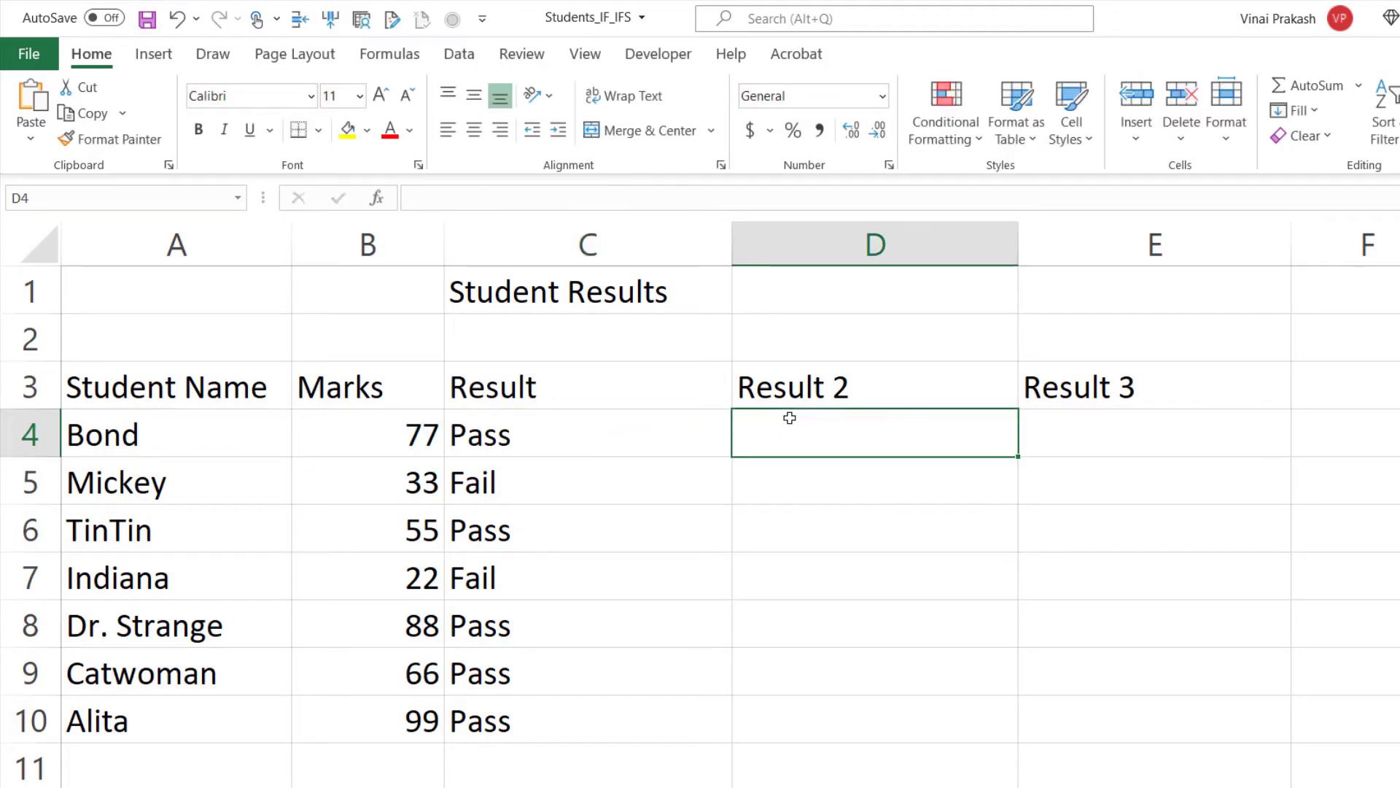
text(=IF()
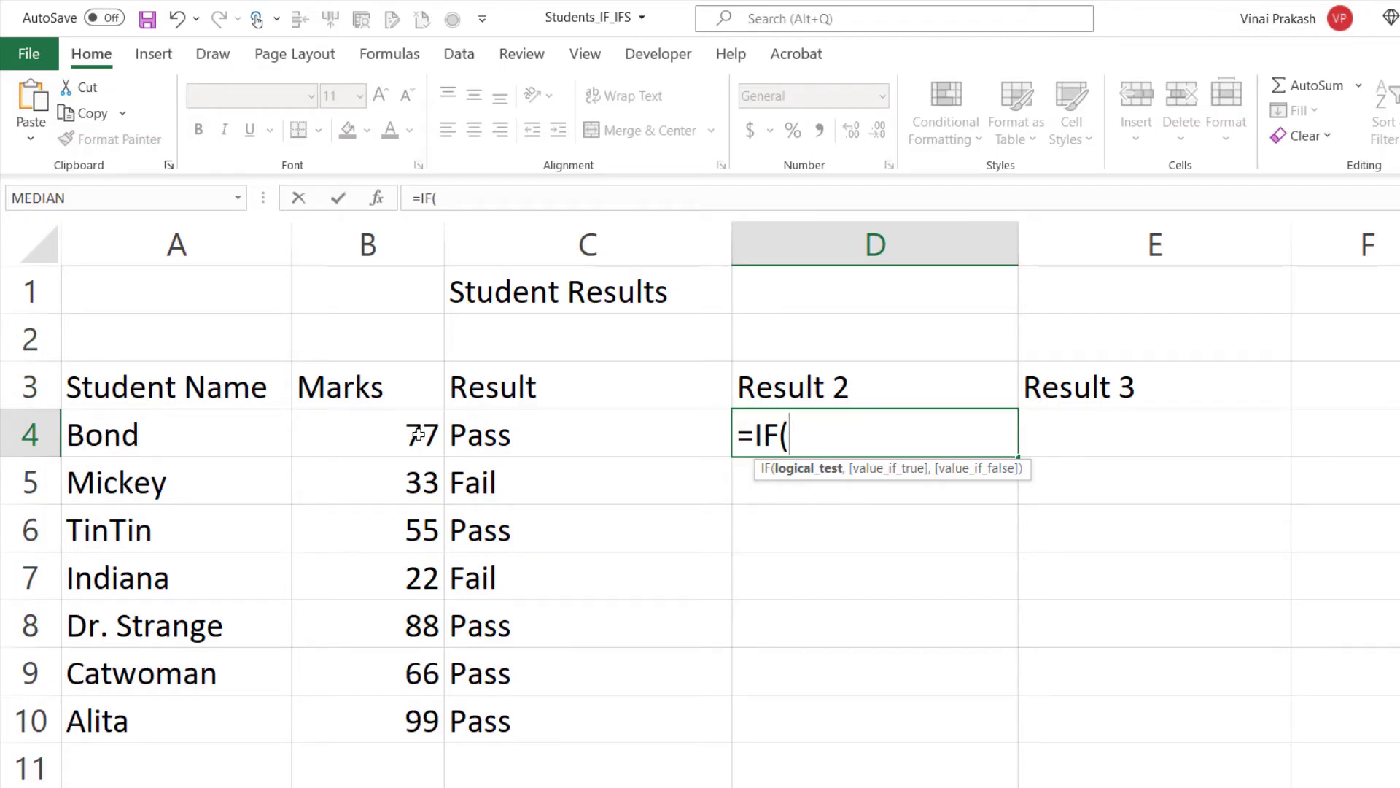
click(418, 434)
text(>)
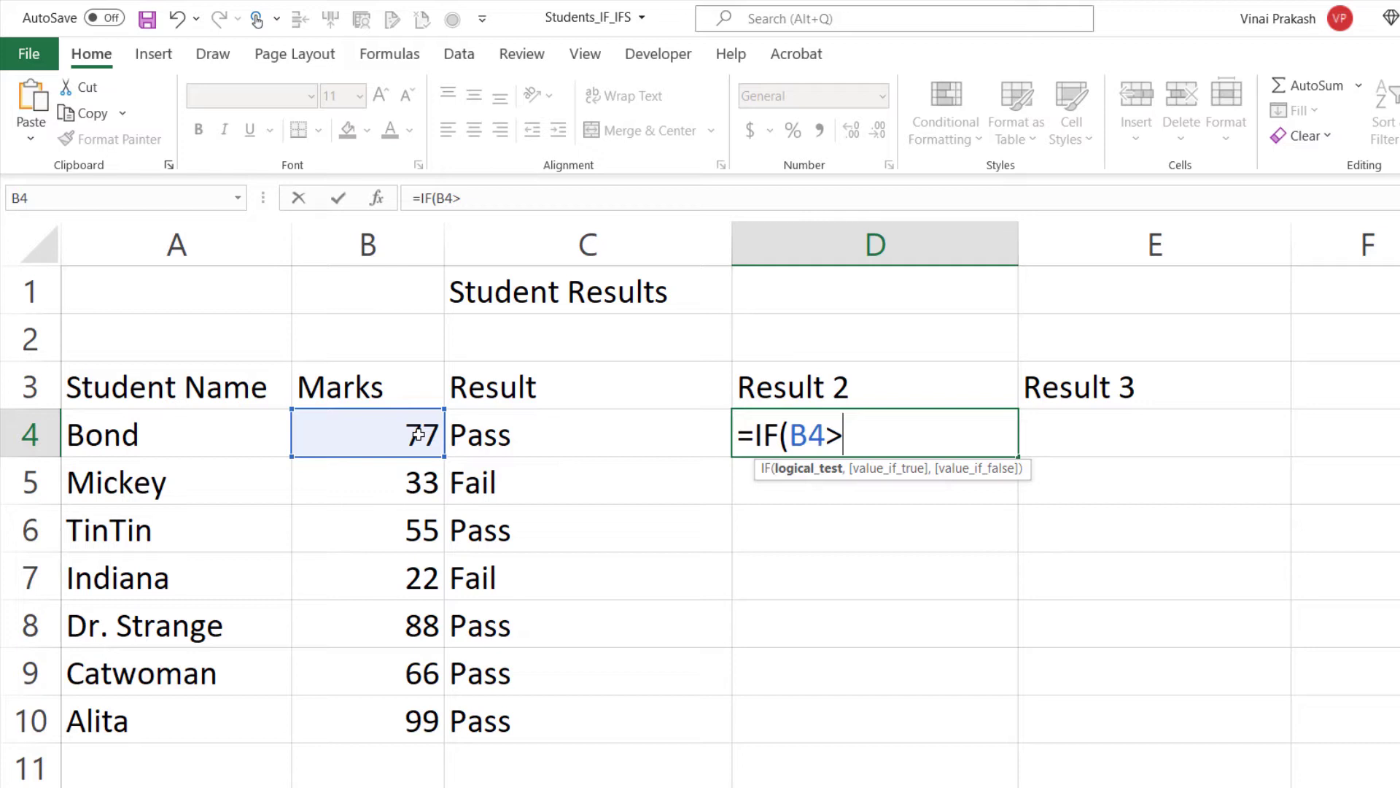
text(=50, )
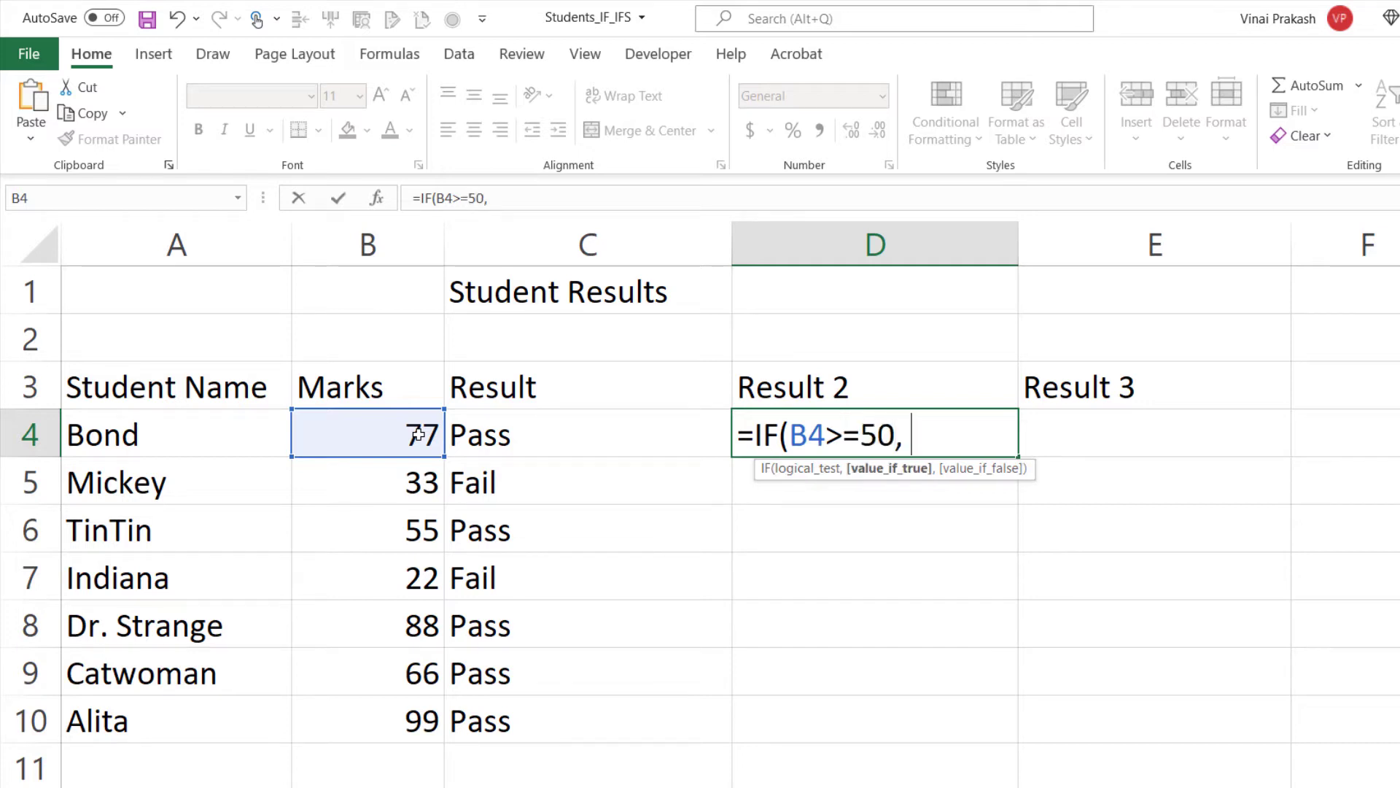
text("Pass", ")
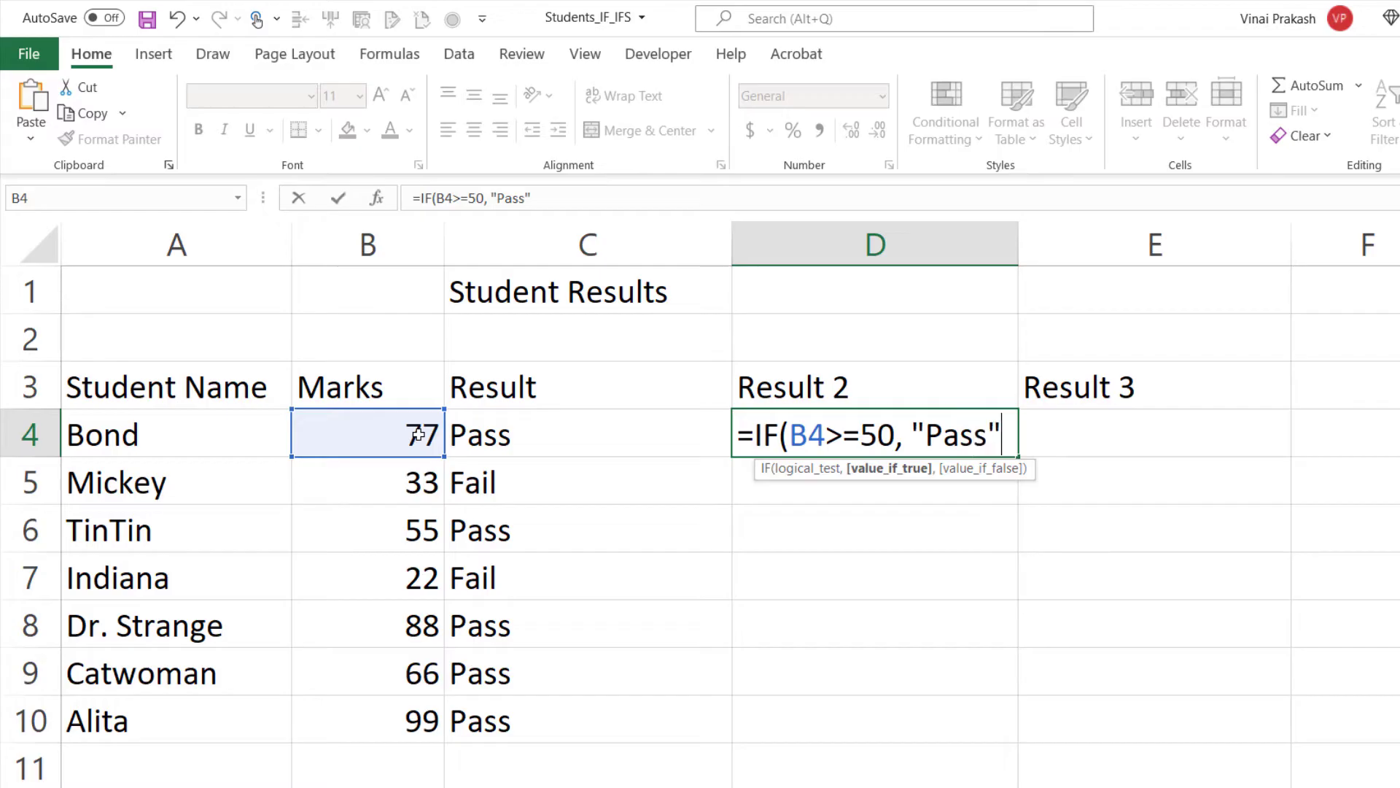
text(O)
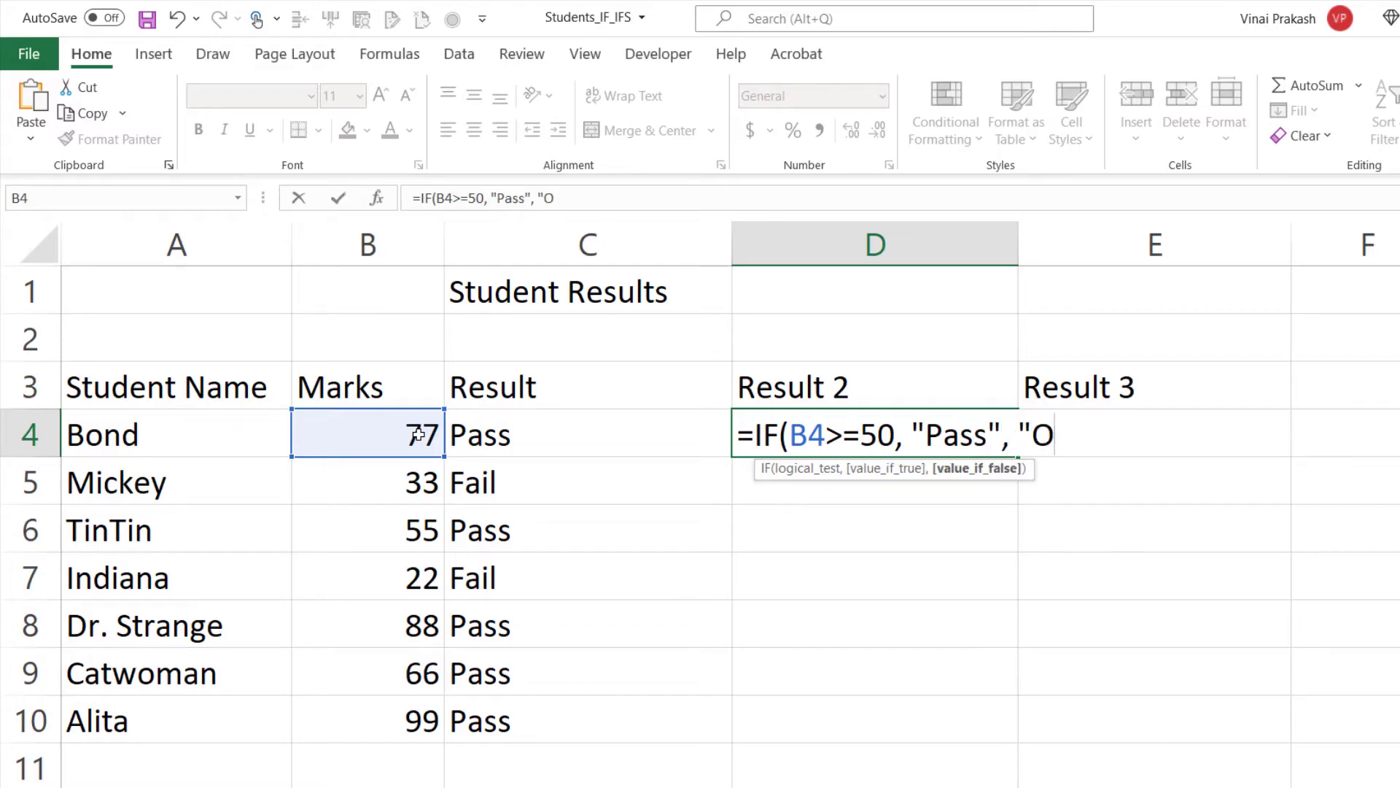
key(BackSpace)
text(Fail"))
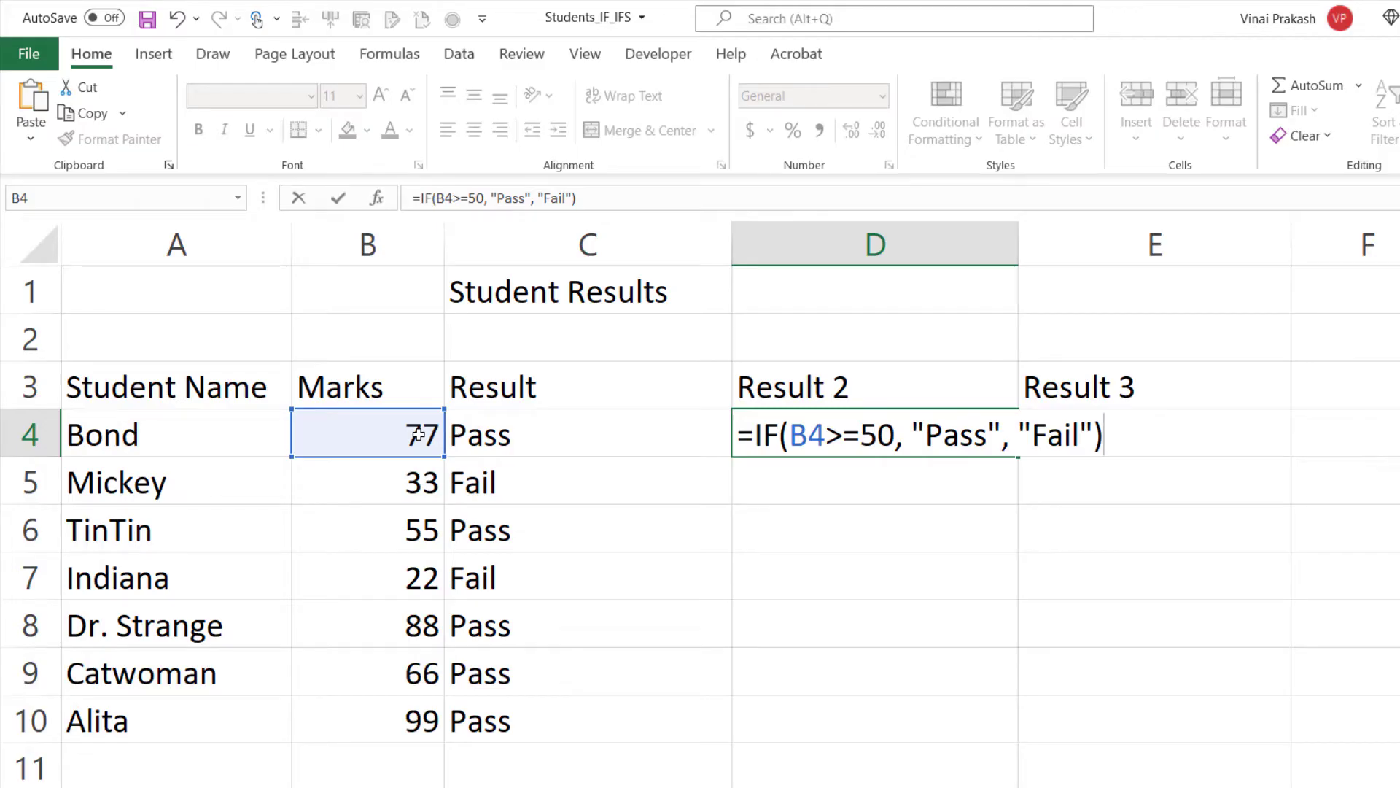
key(Return)
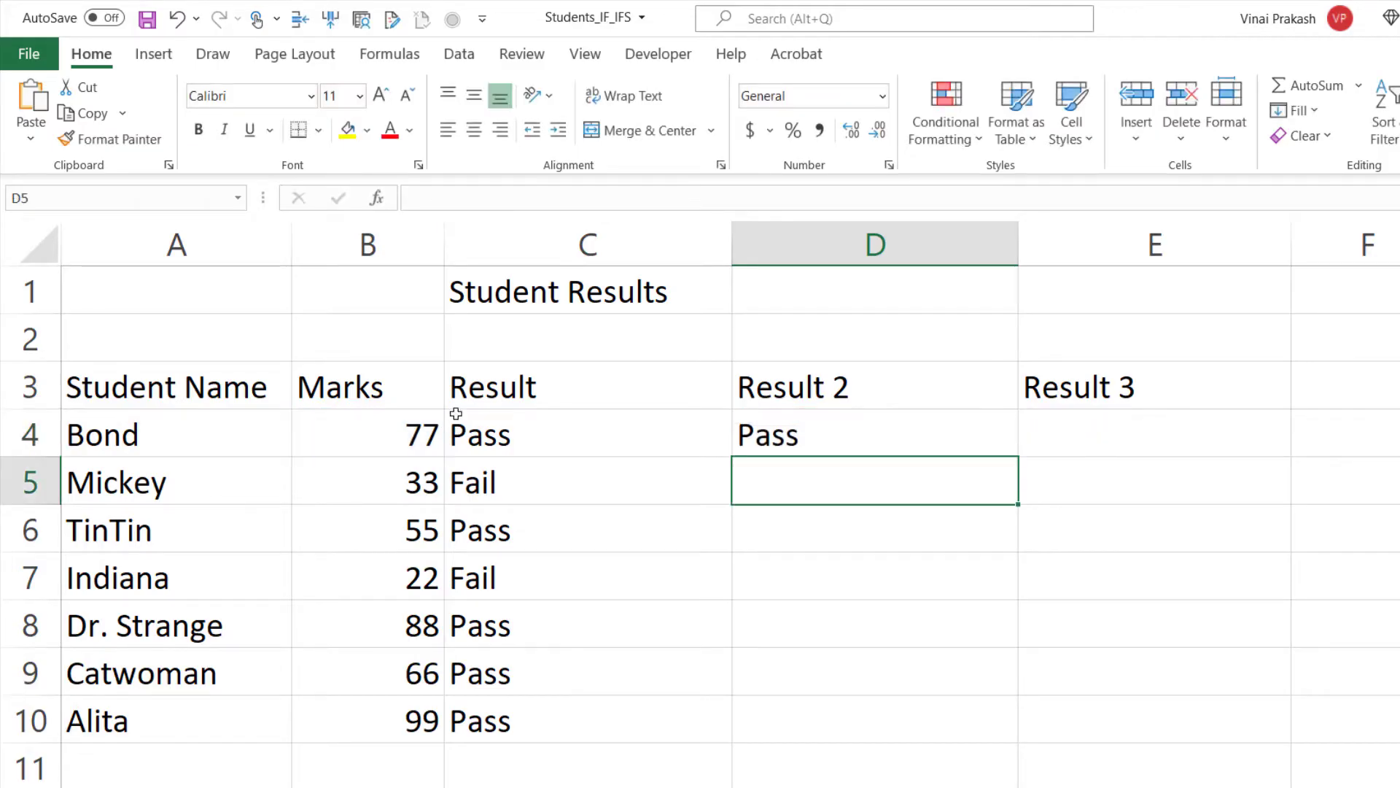
- Copy the Result 2 formula down to D10 and select Bond's mark in B4
click(812, 430)
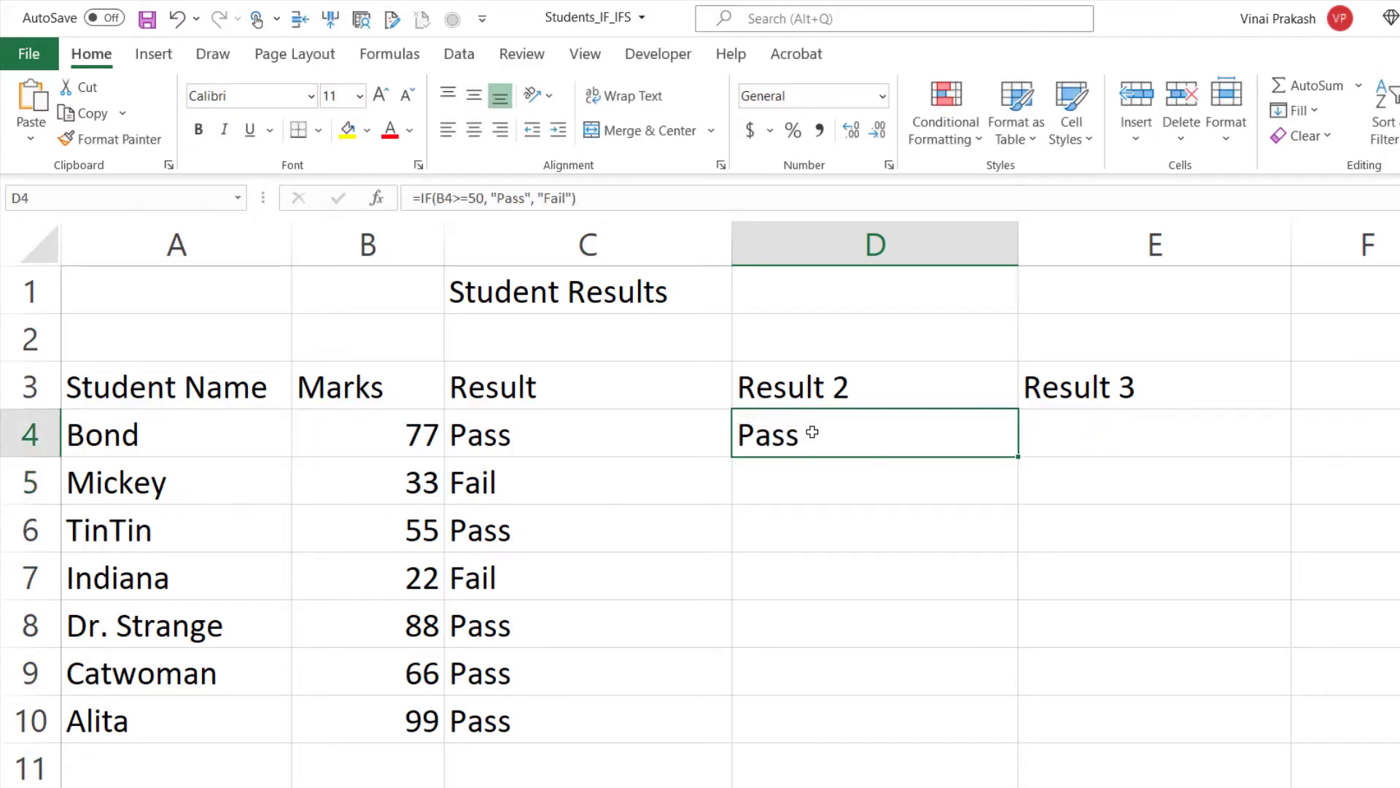
double_click(1021, 459)
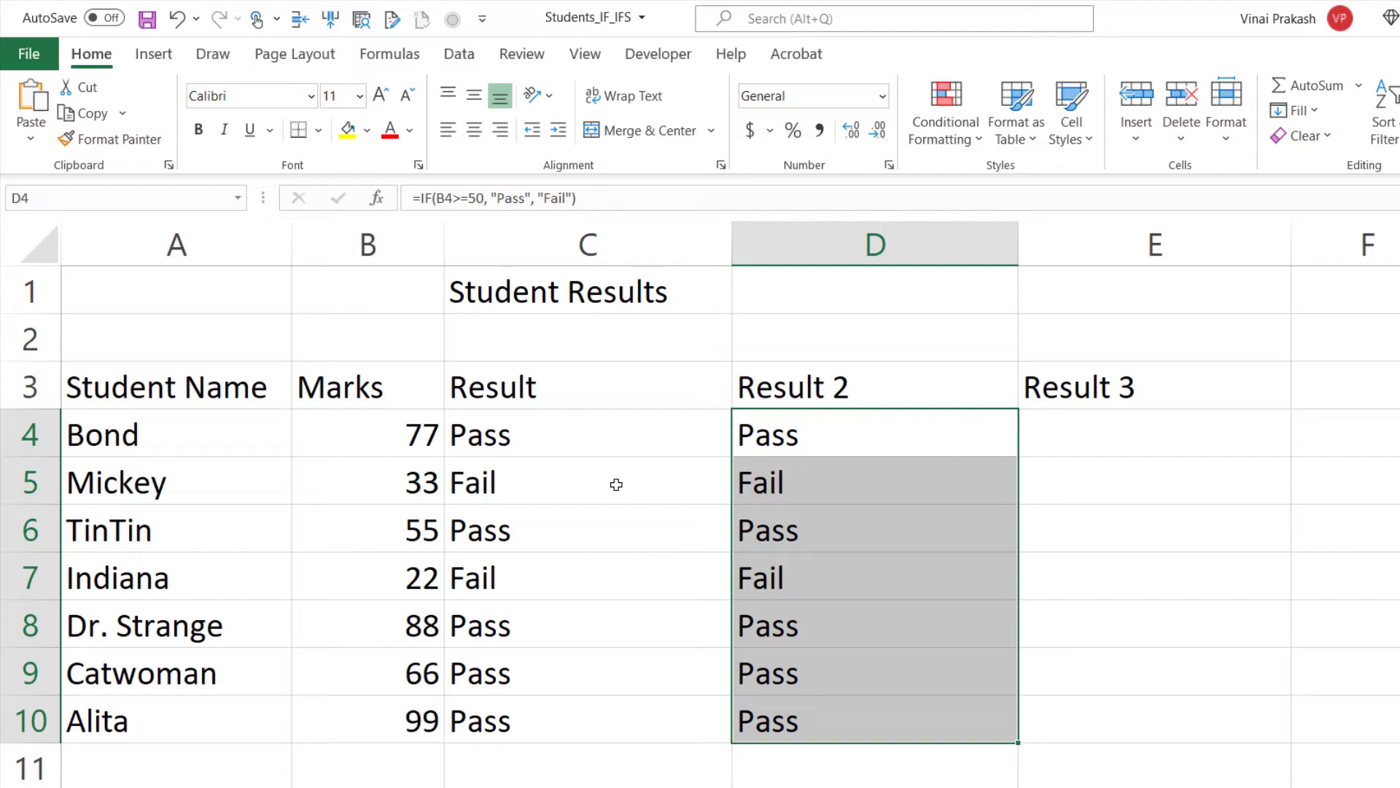
click(388, 425)
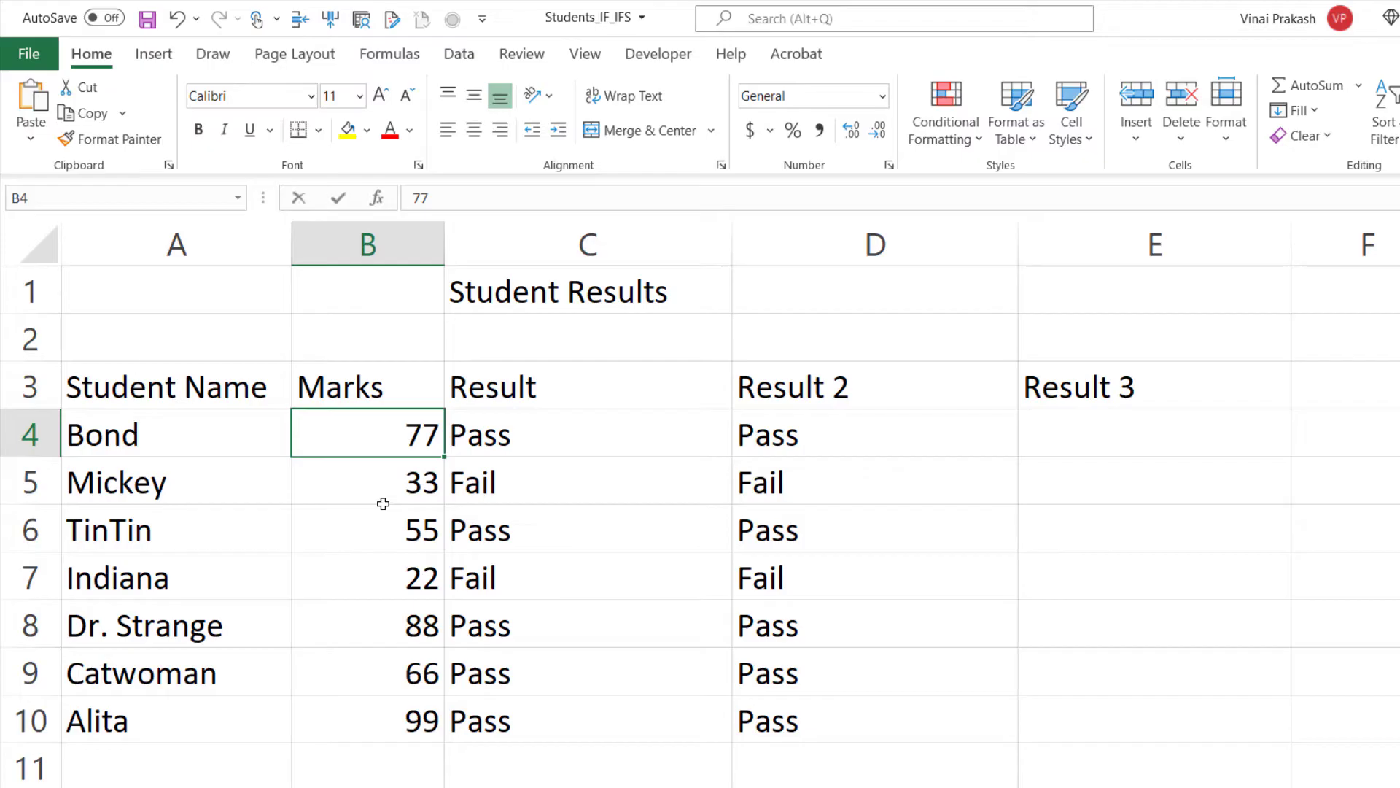
text(50)
key(Return)
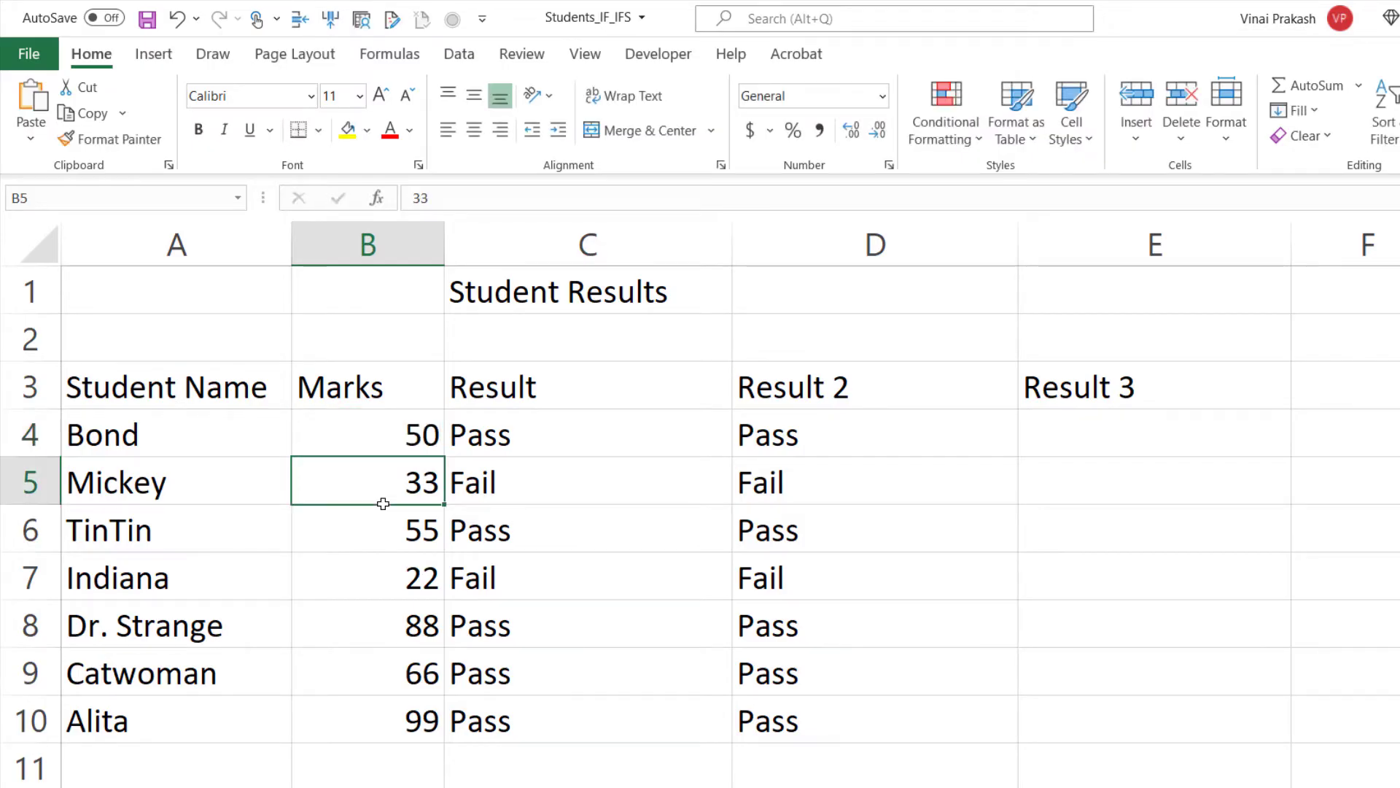
key(Up)
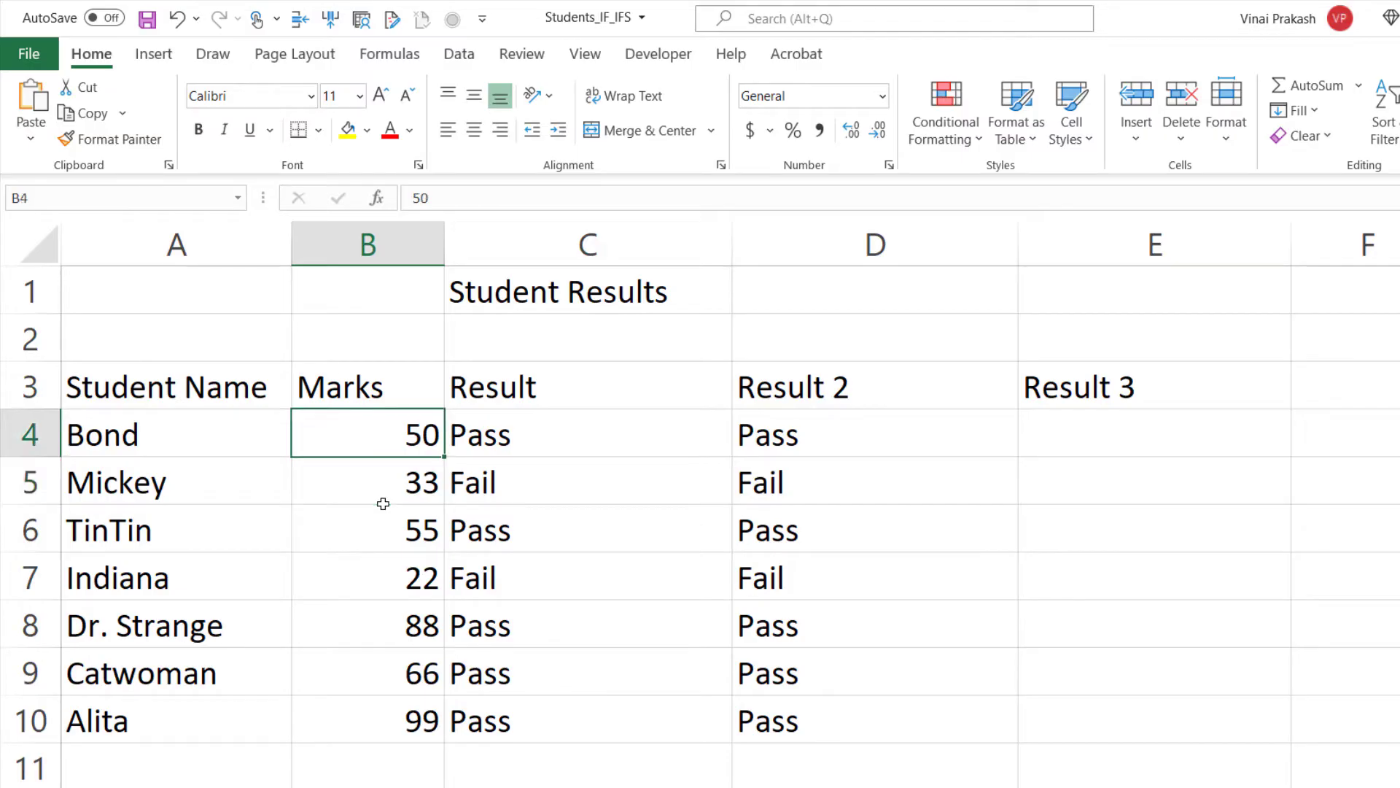
text(49)
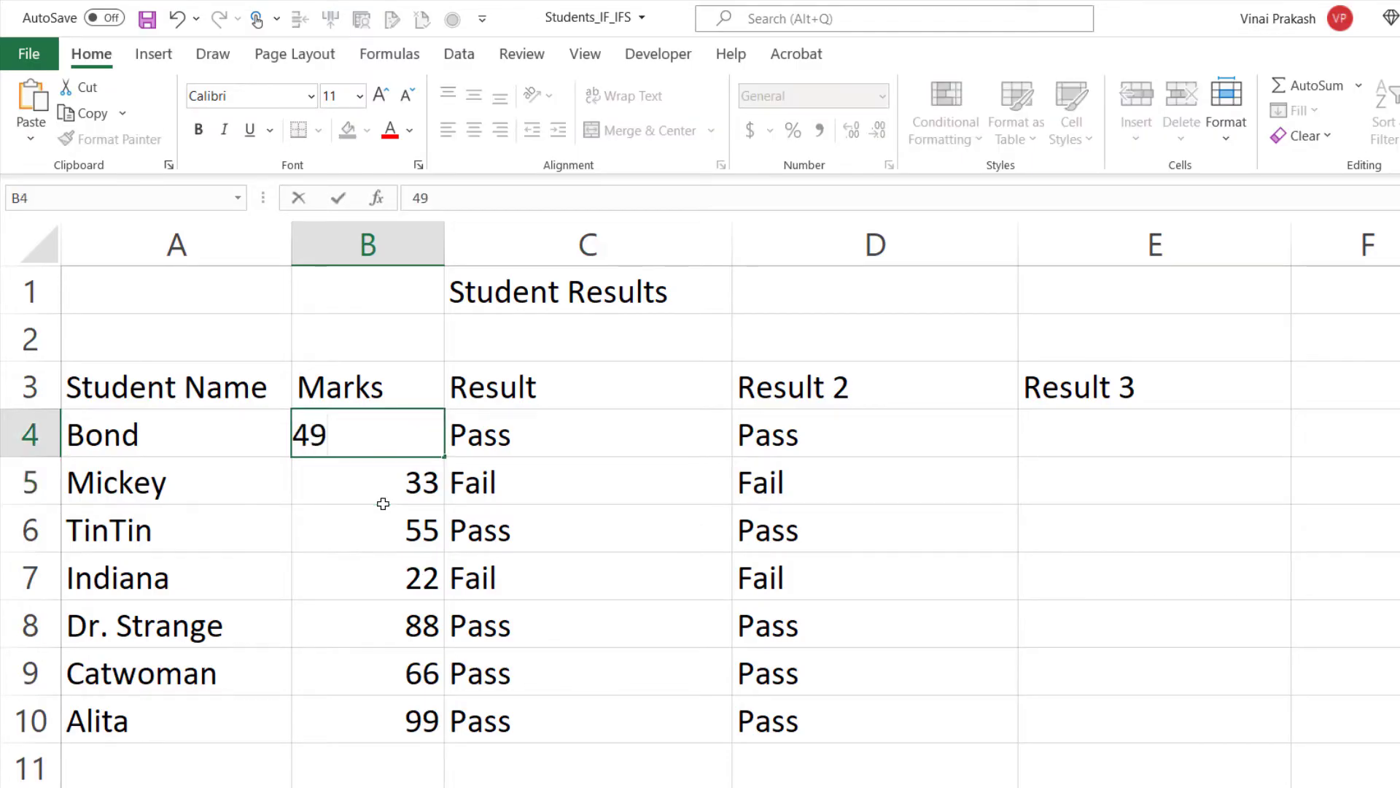
key(Return)
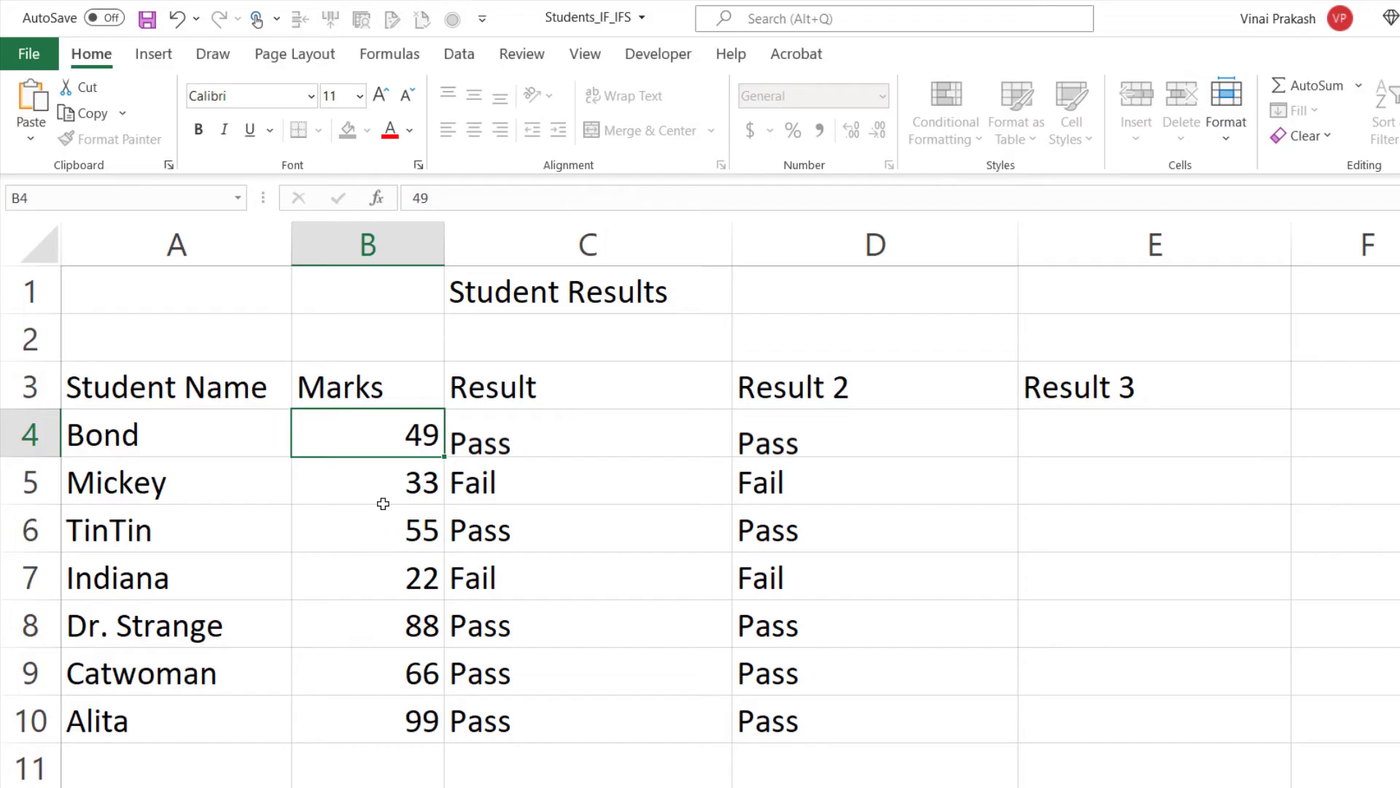
click(401, 439)
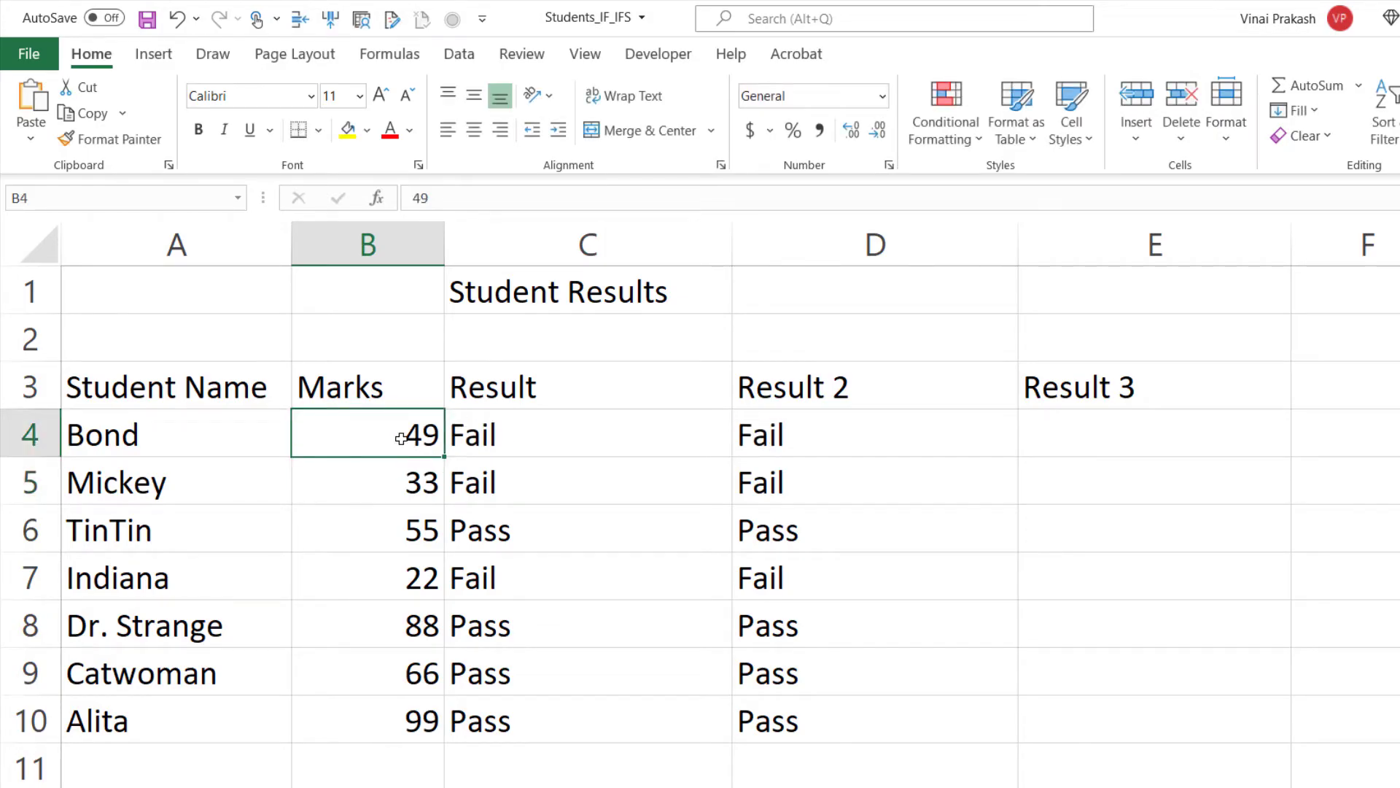
key(F2)
text(.)
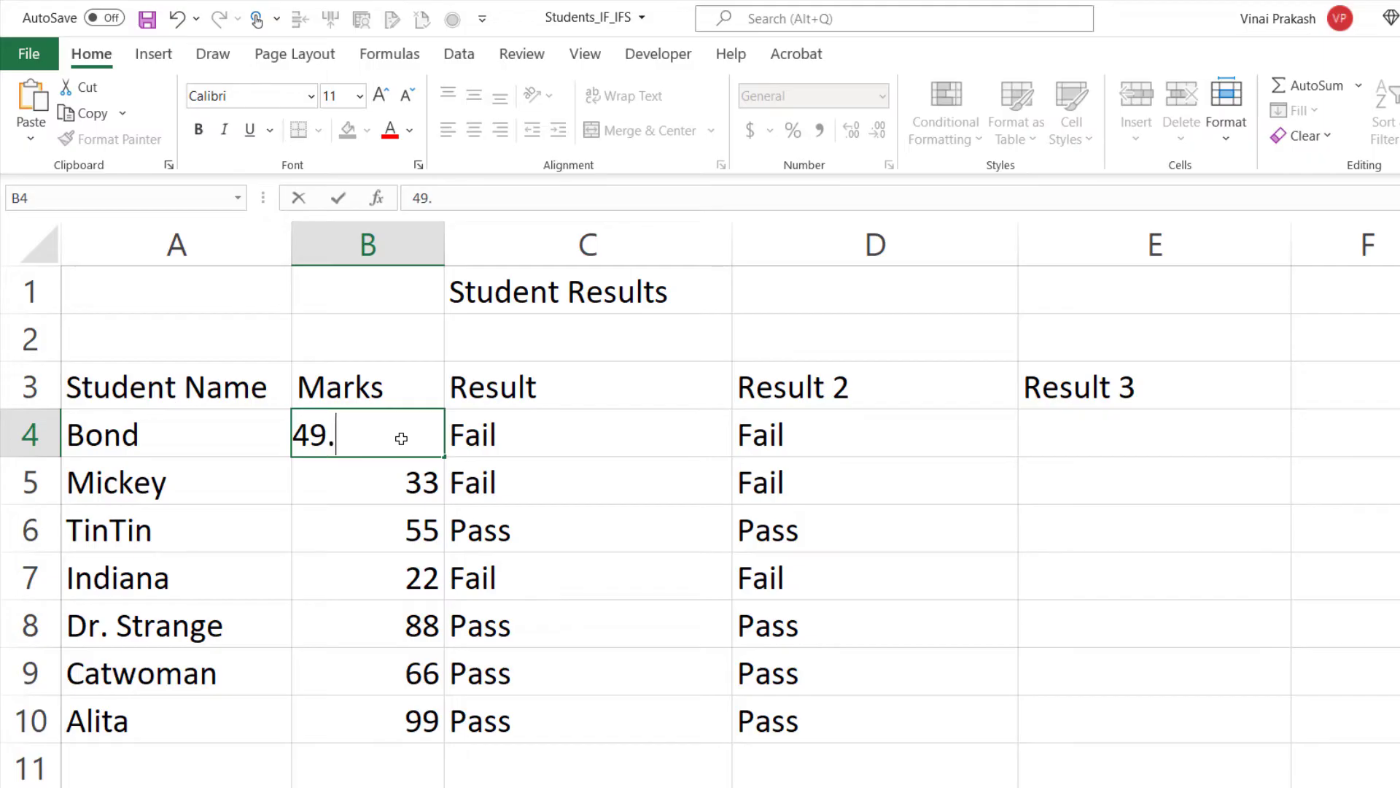
text(99)
key(Return)
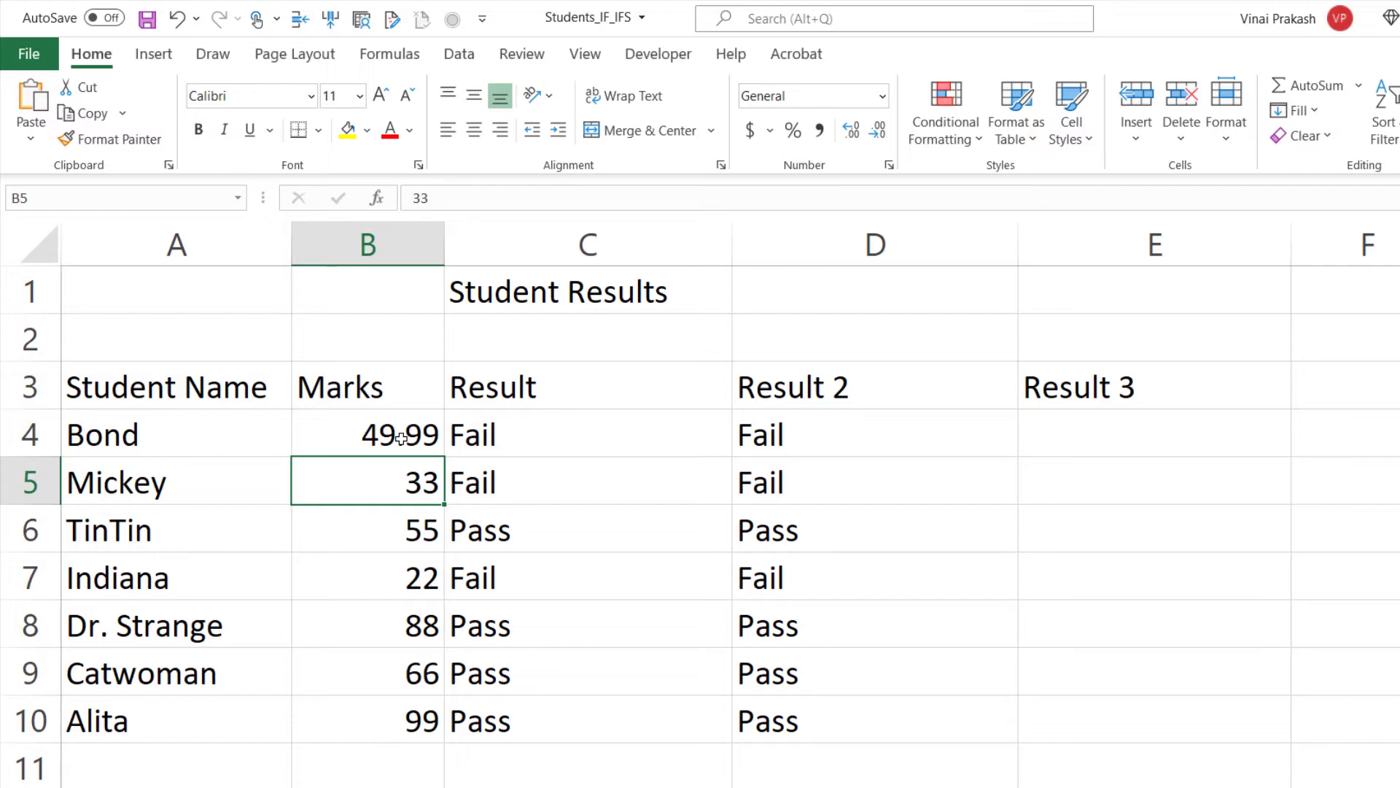
click(401, 439)
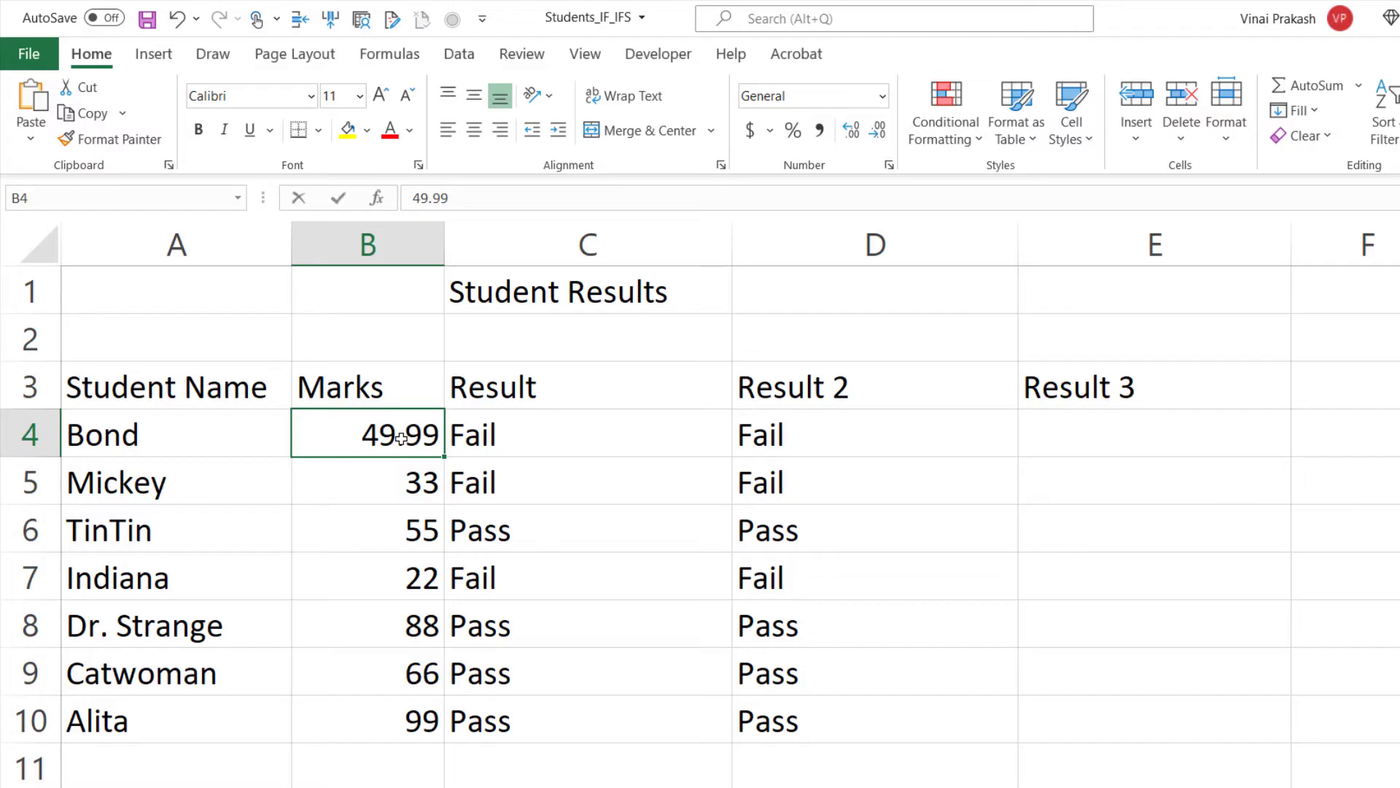
text(50)
key(Return)
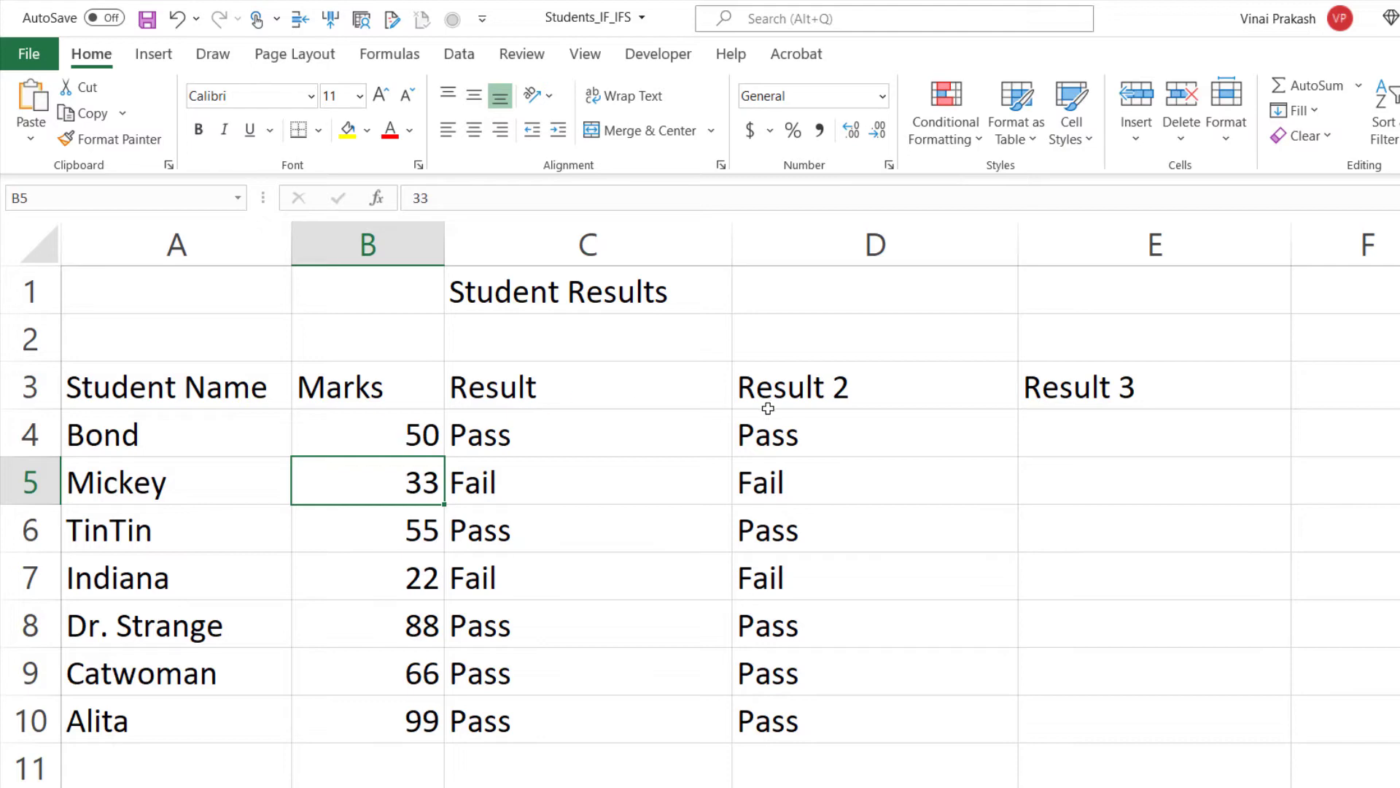
- Begin E4's Result 3 formula as =IF(B4<50,"Fail", referencing Bond's mark
click(1137, 443)
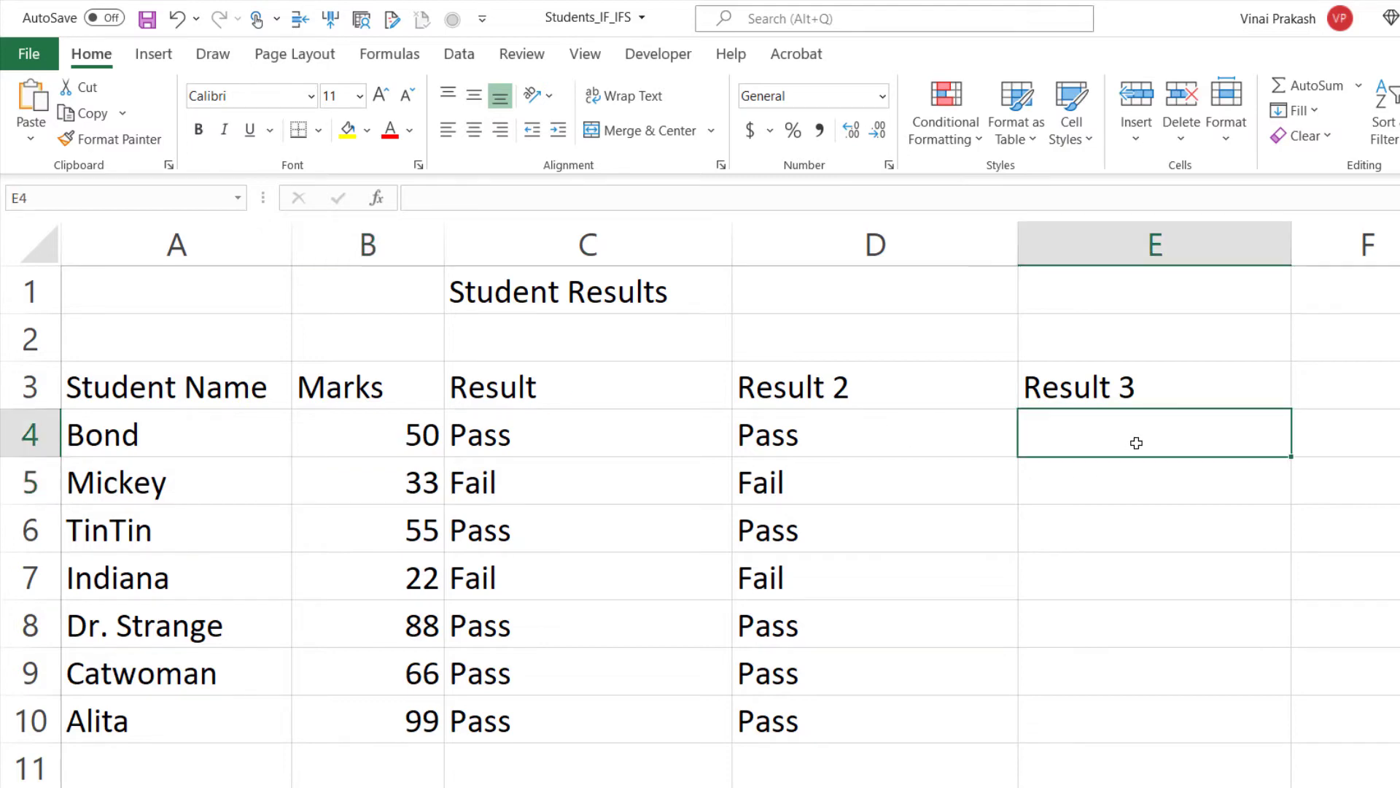
text(=IF()
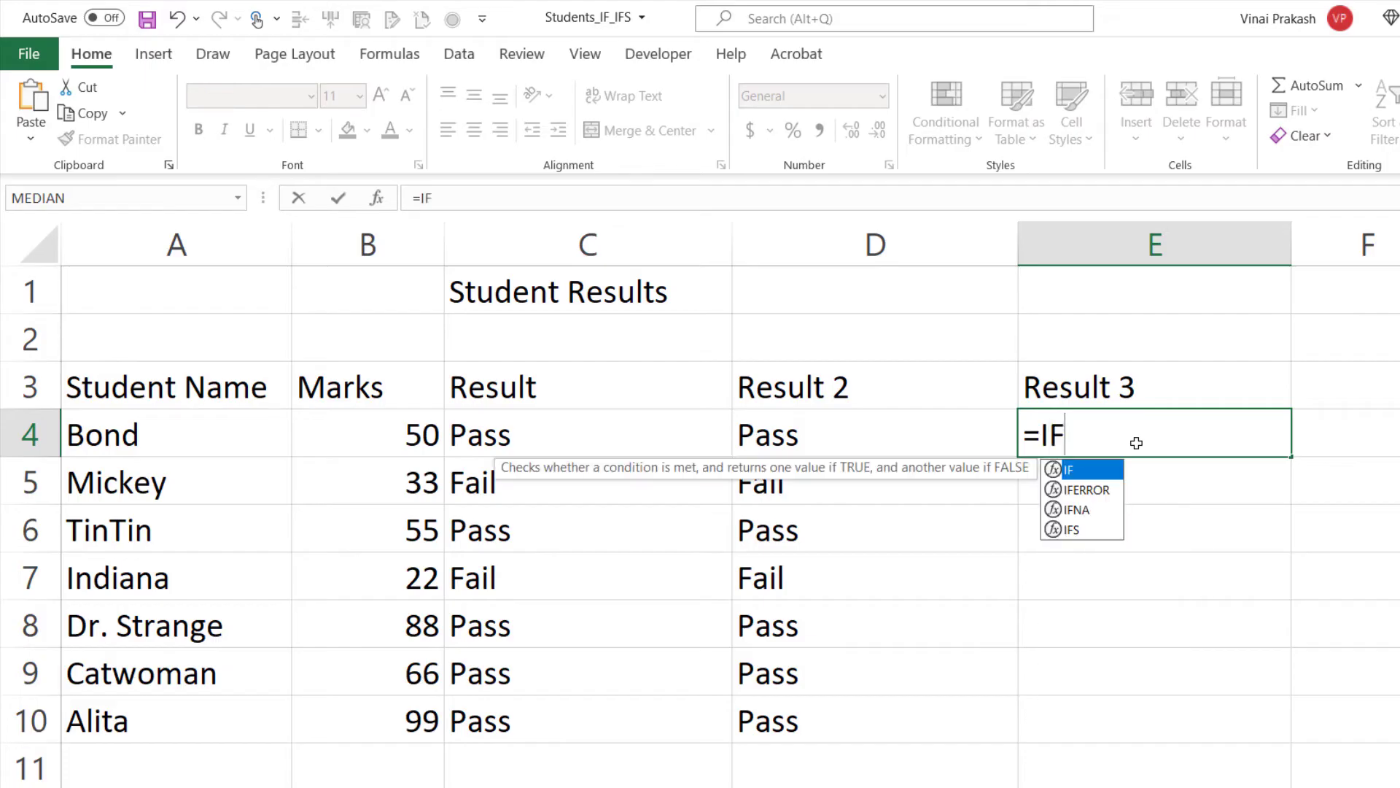
click(385, 422)
text(<)
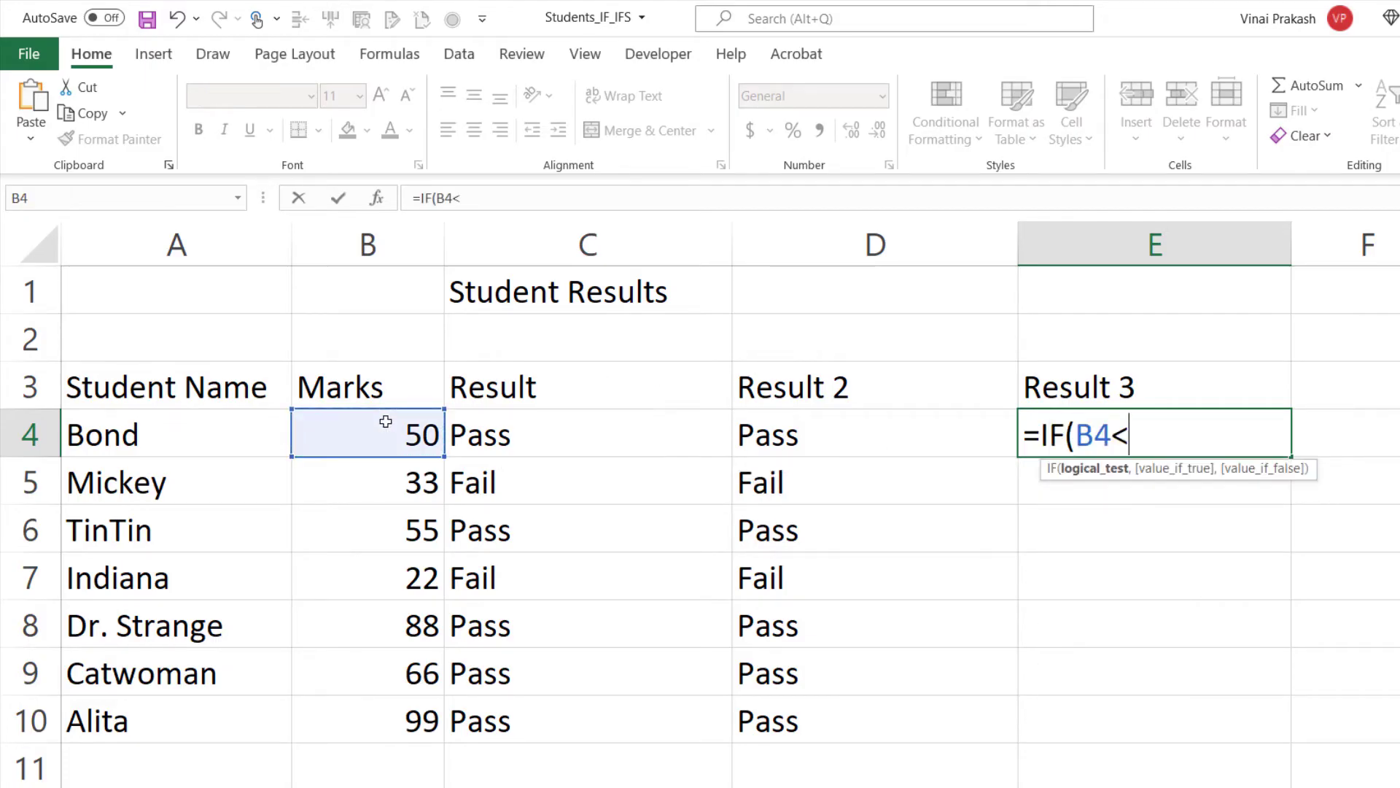
text(50,)
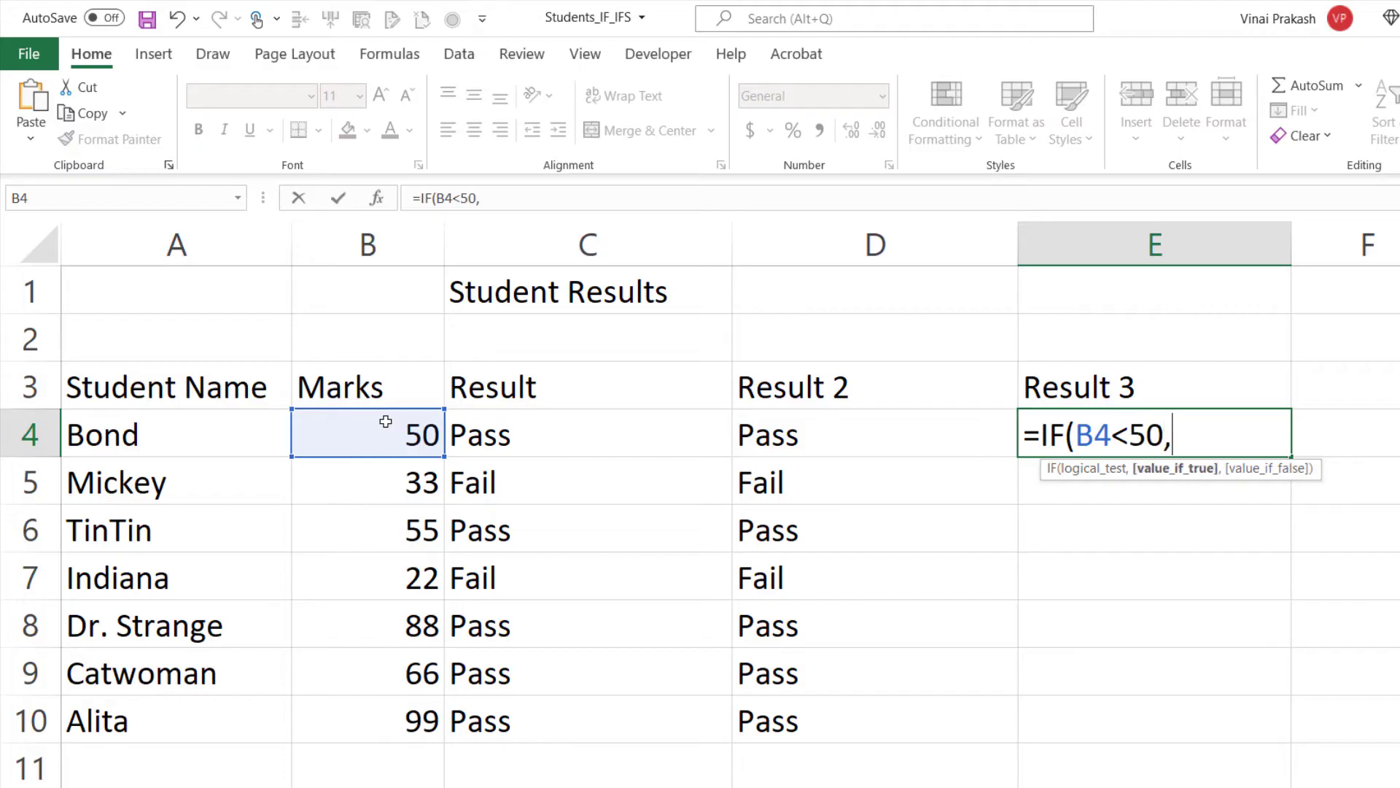
text("Fail )
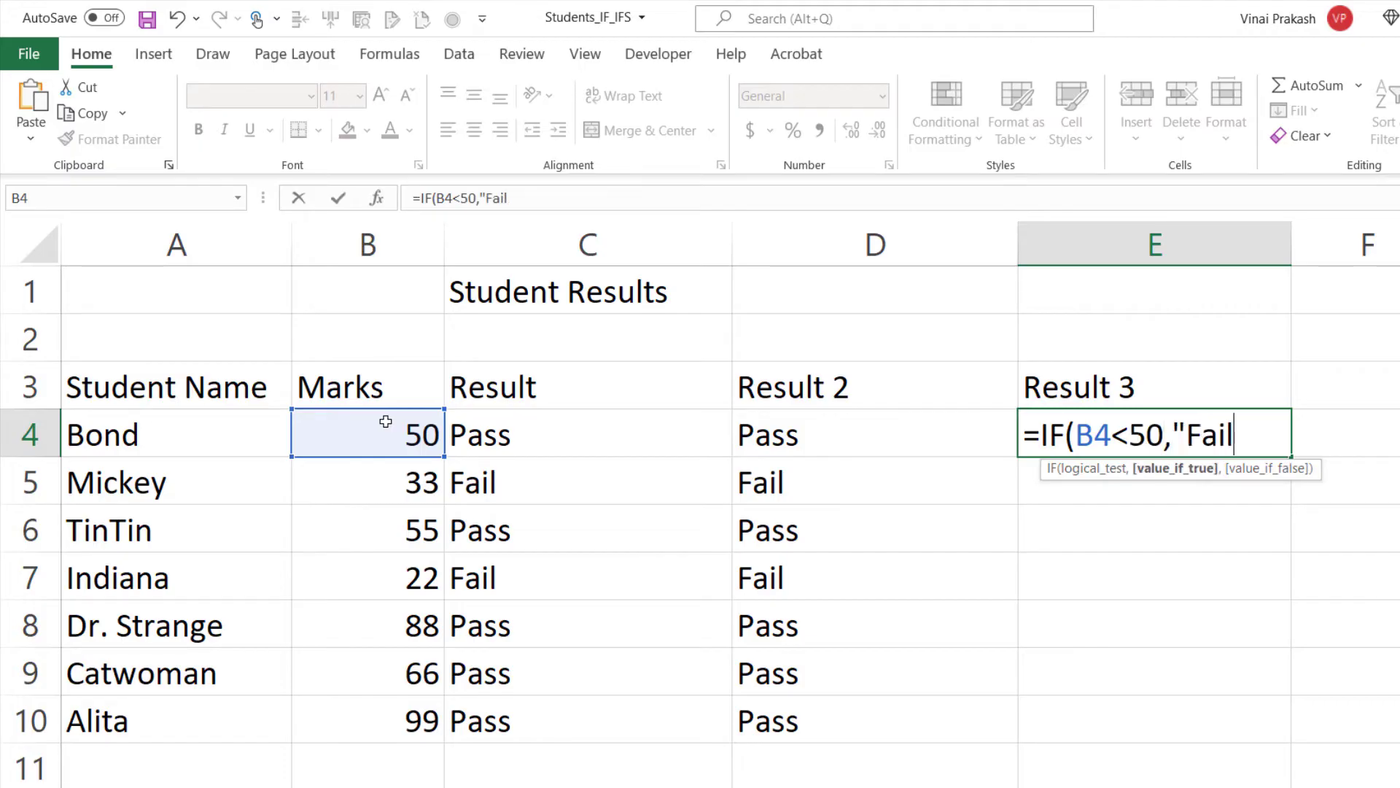
text(",)
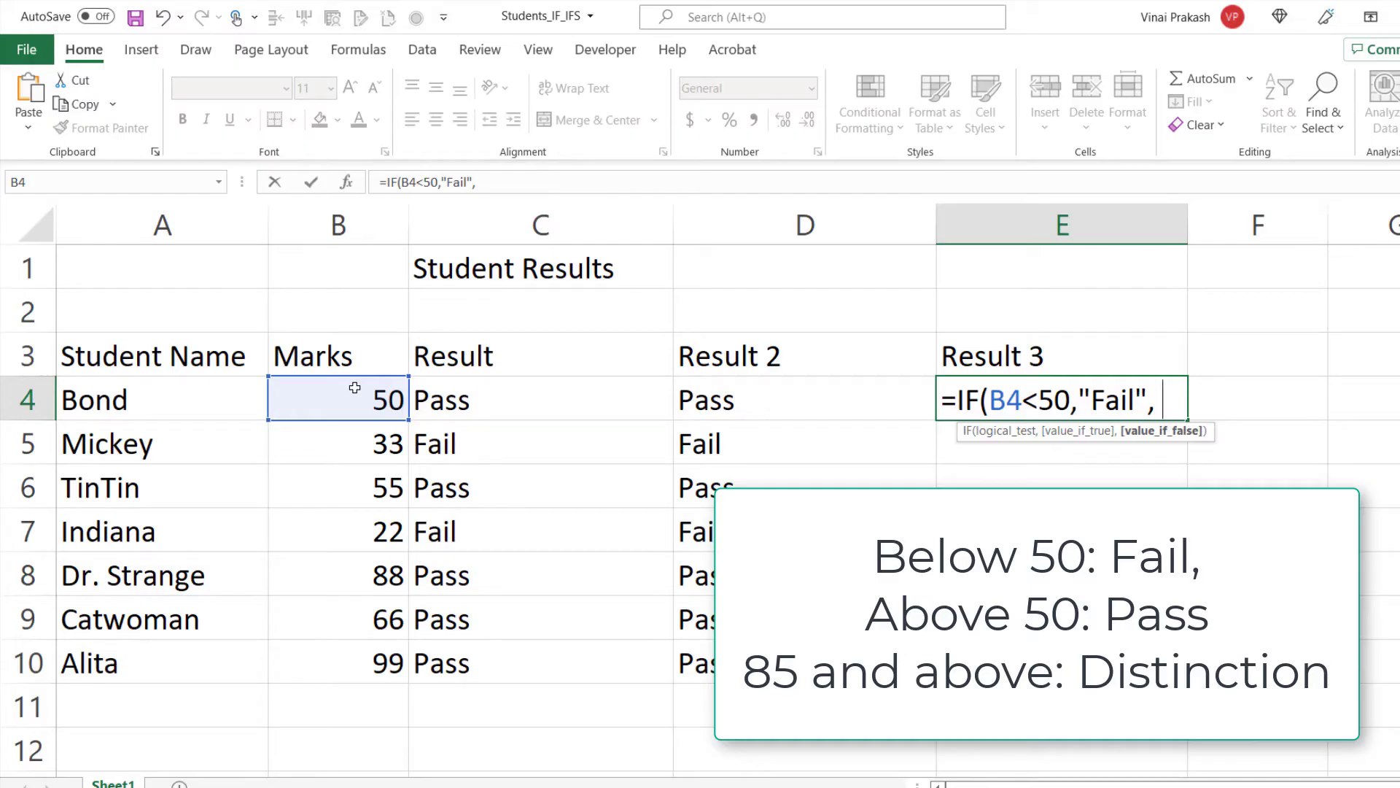
- Add the nested if(B4<85, "Pass", "Distinction") condition to E4's formula
text(if()
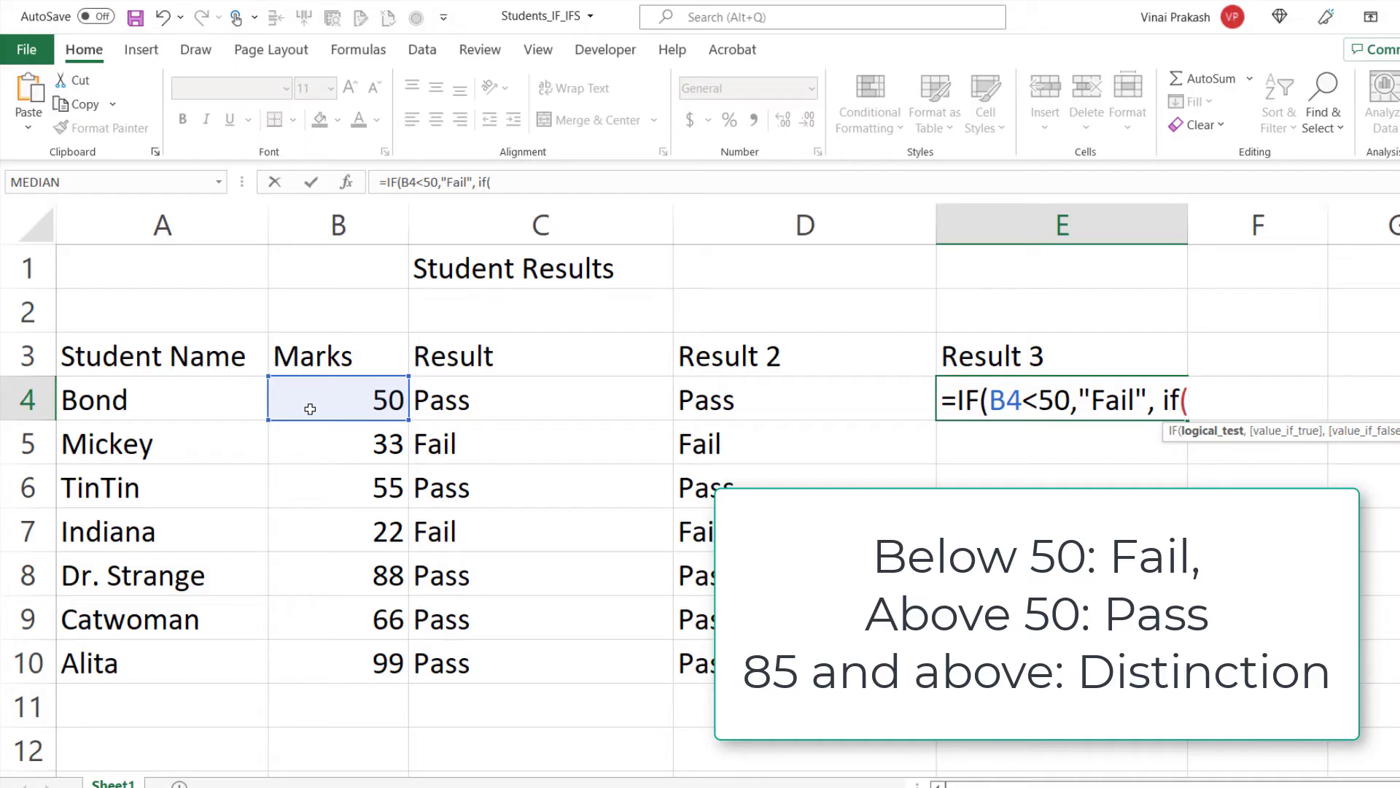
click(310, 409)
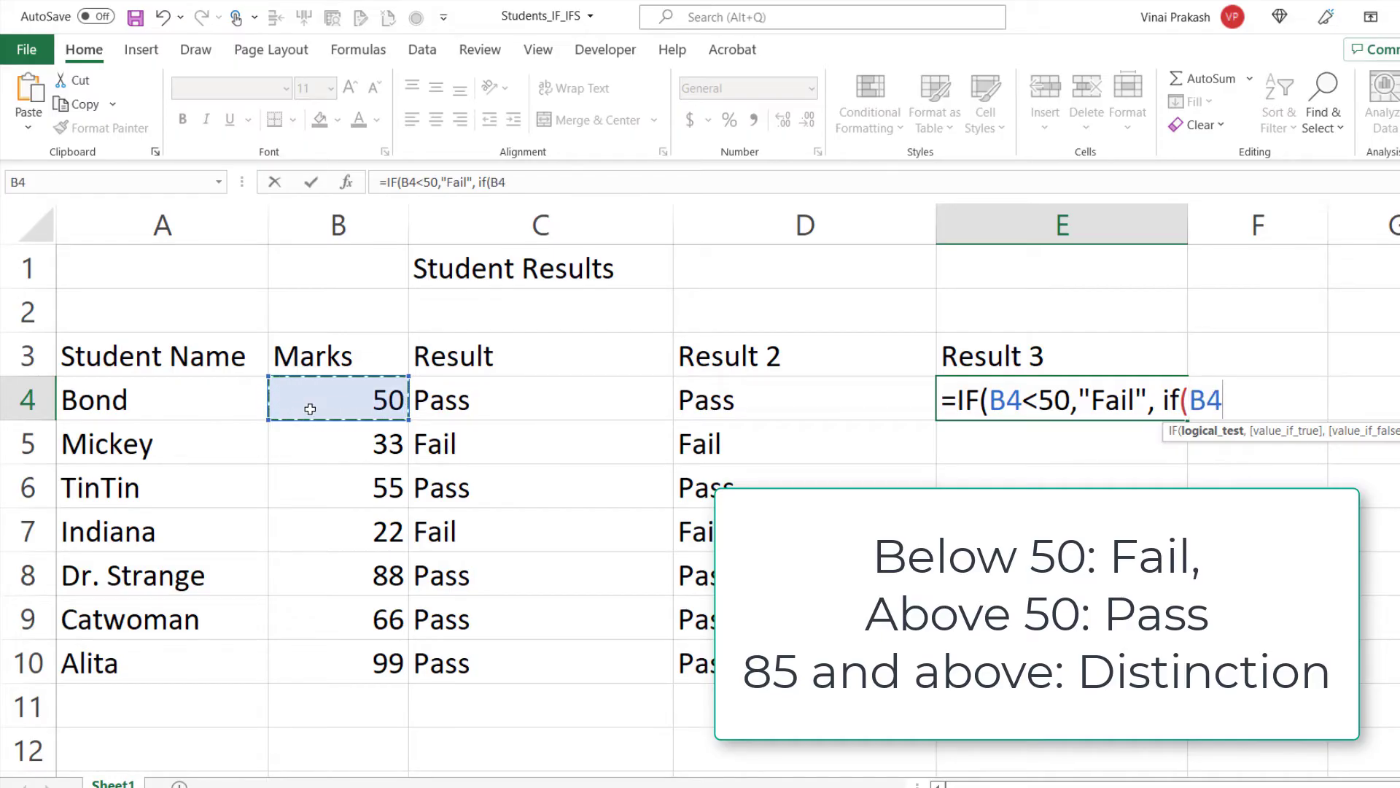
text(<)
text(85)
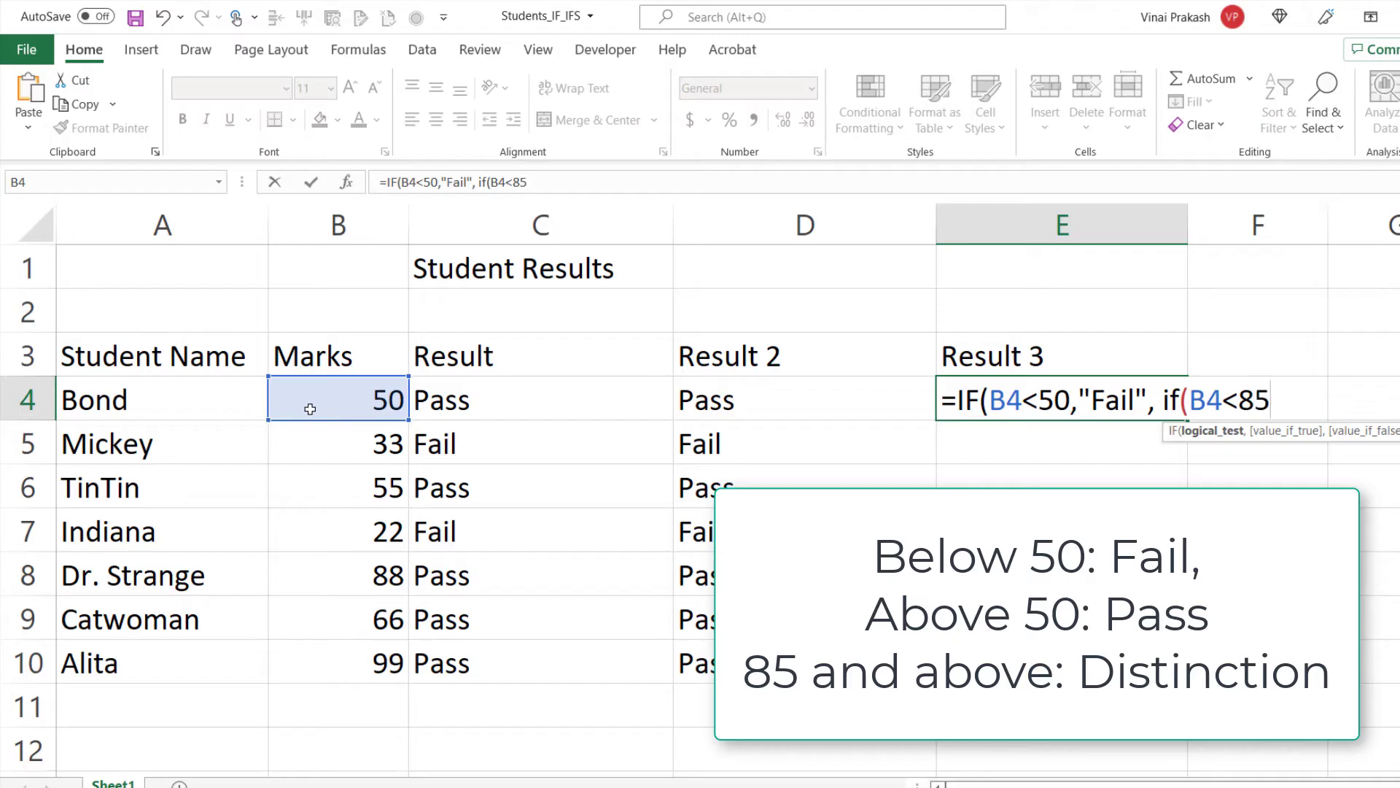
text(, ")
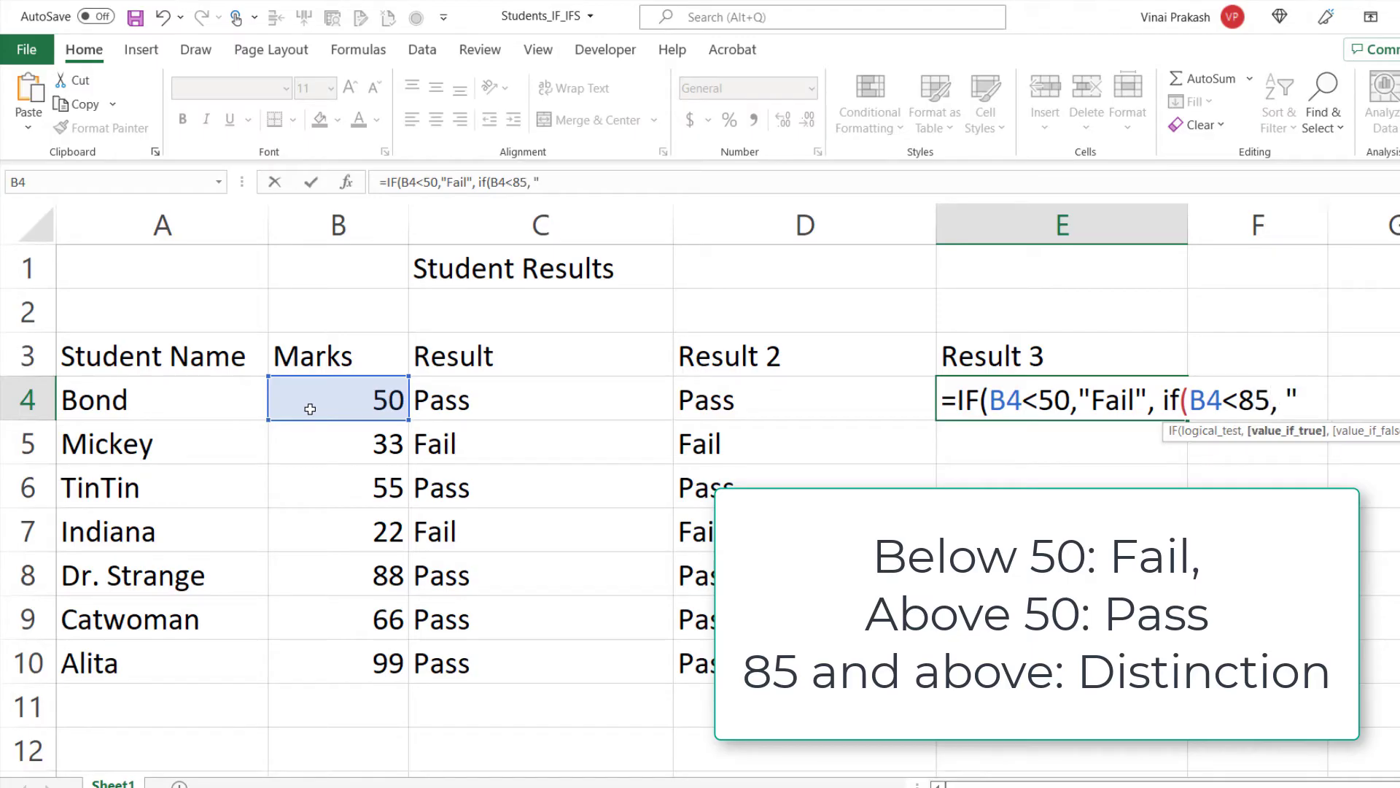
text(Pass")
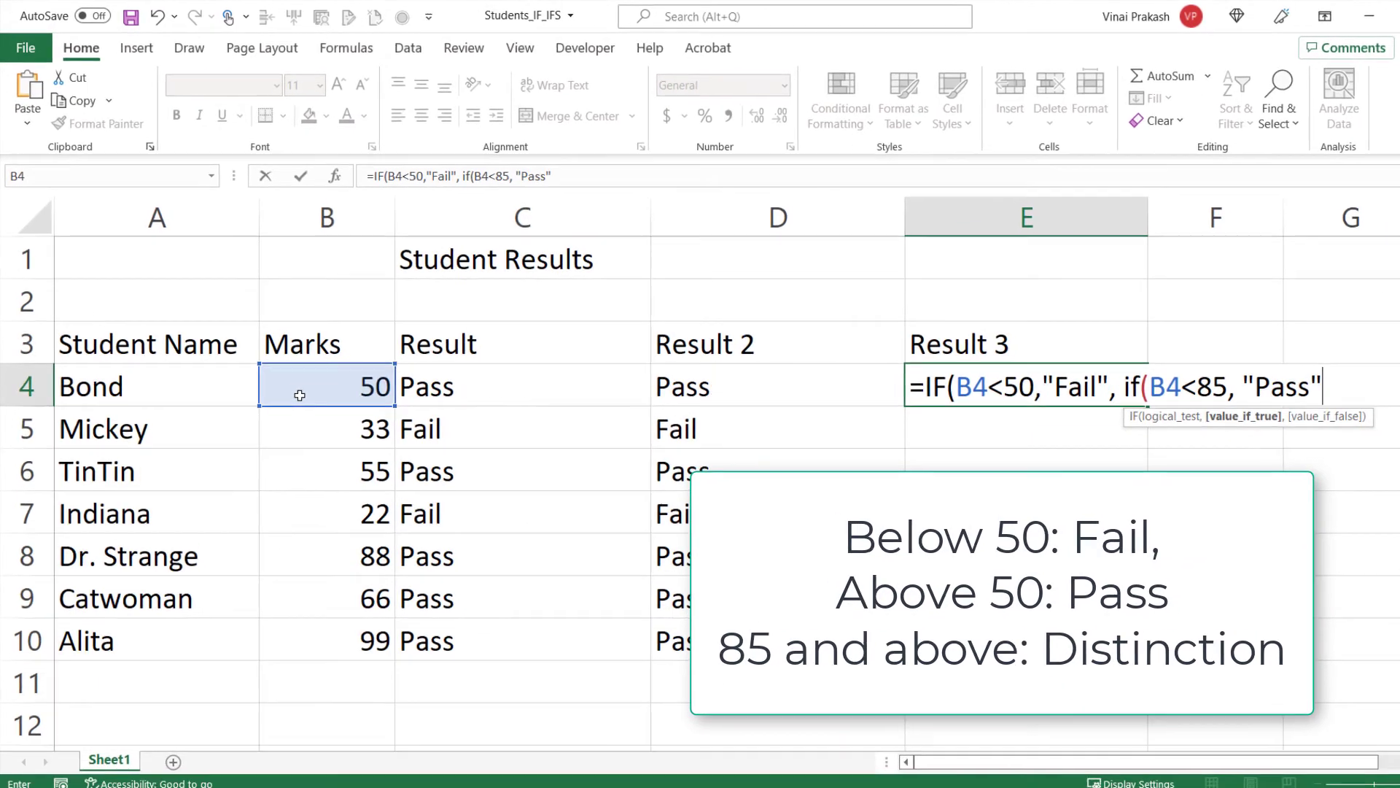
text(, )
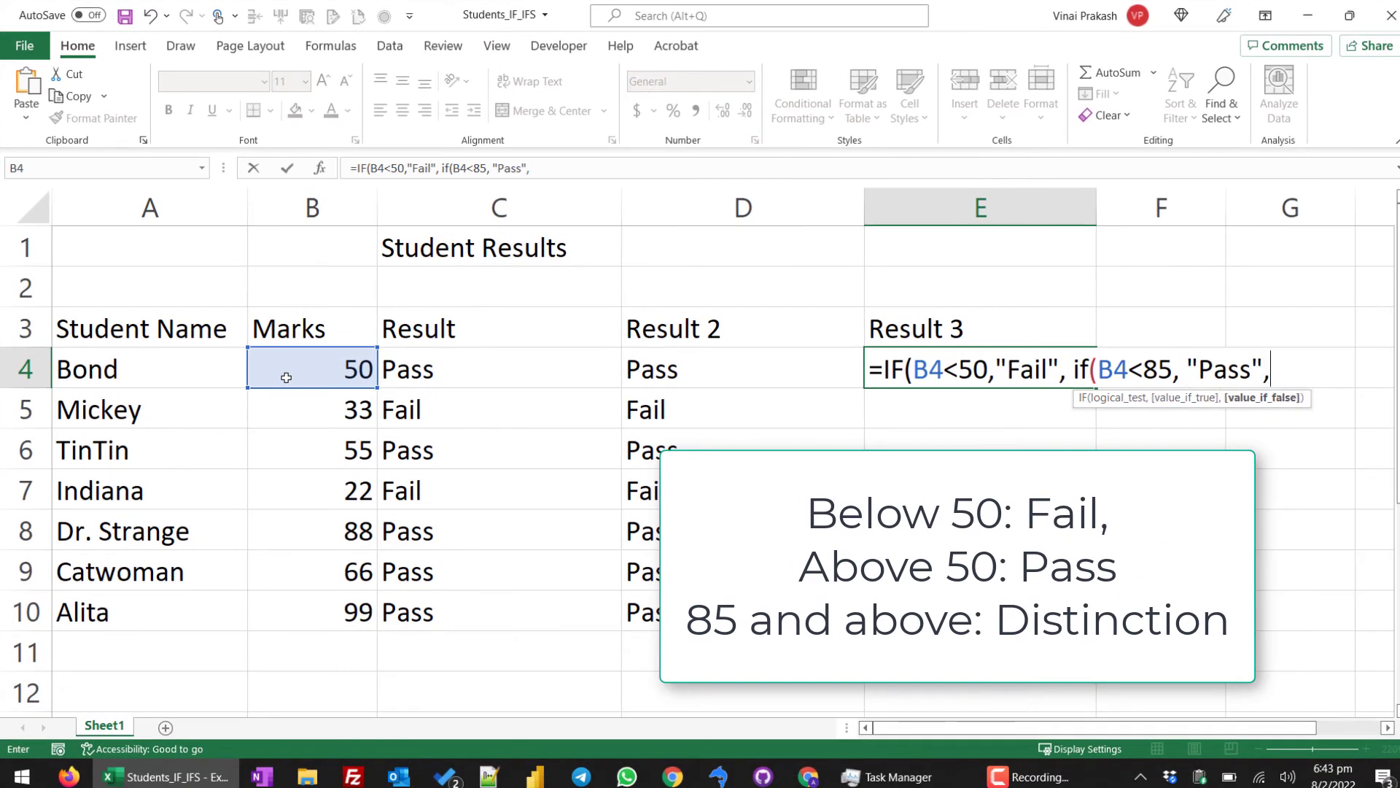
text("Dist)
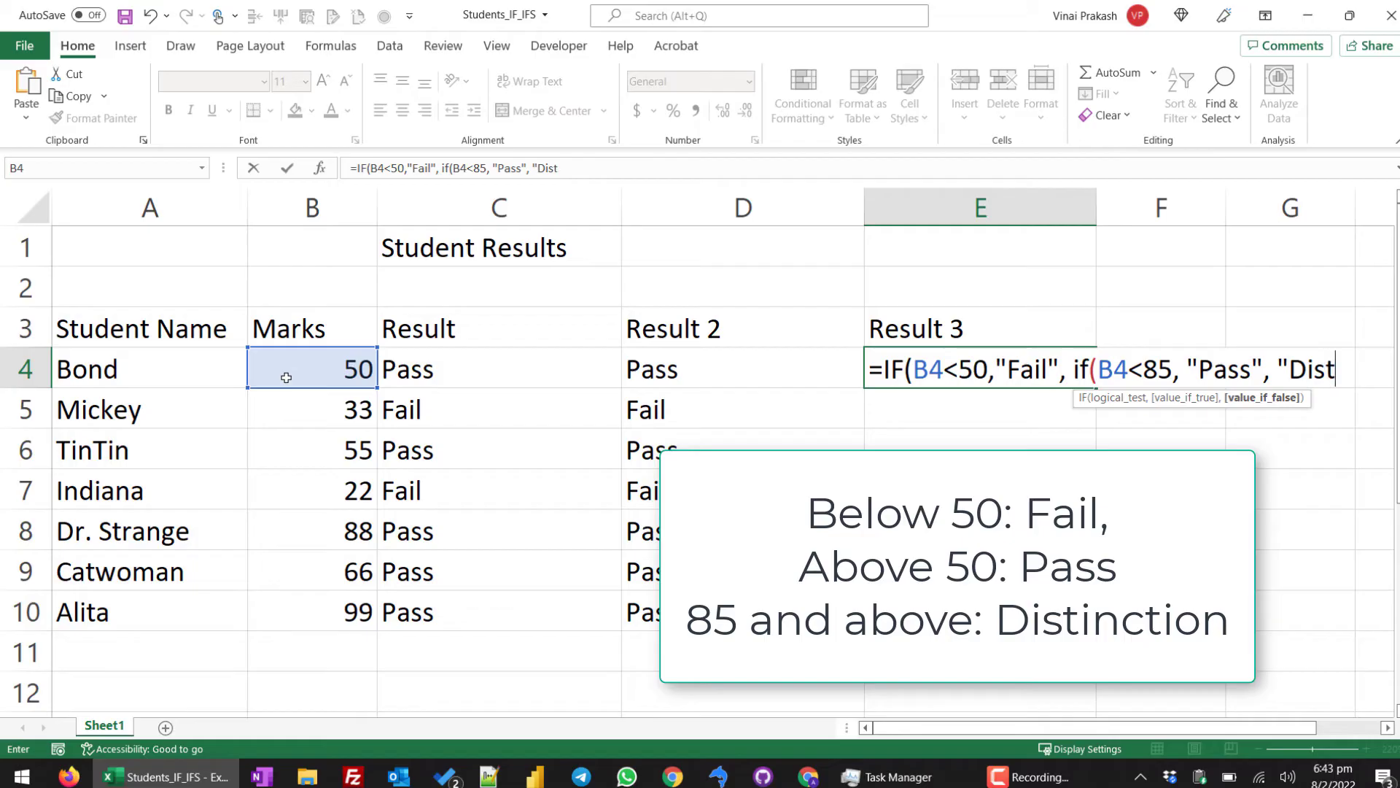
text(inctio)
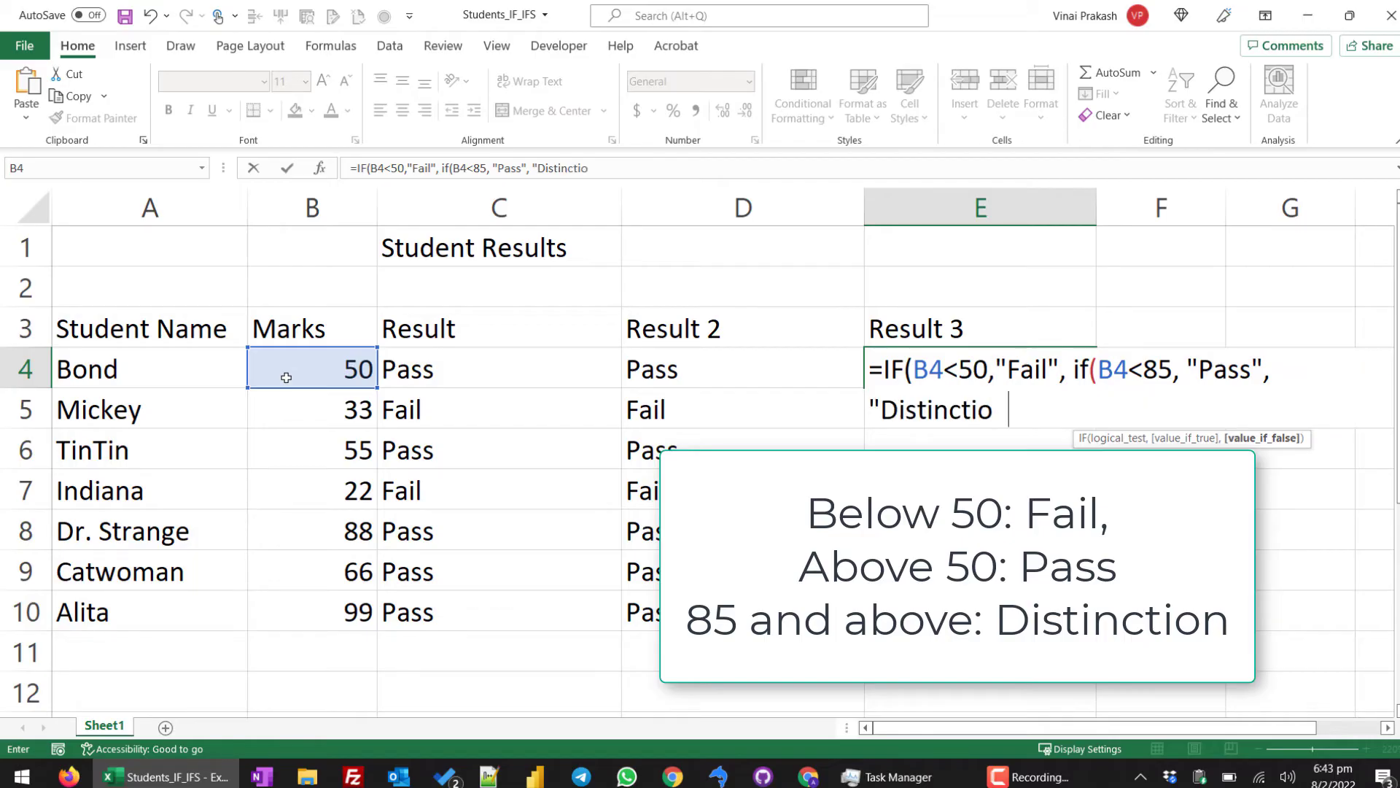
text(n")
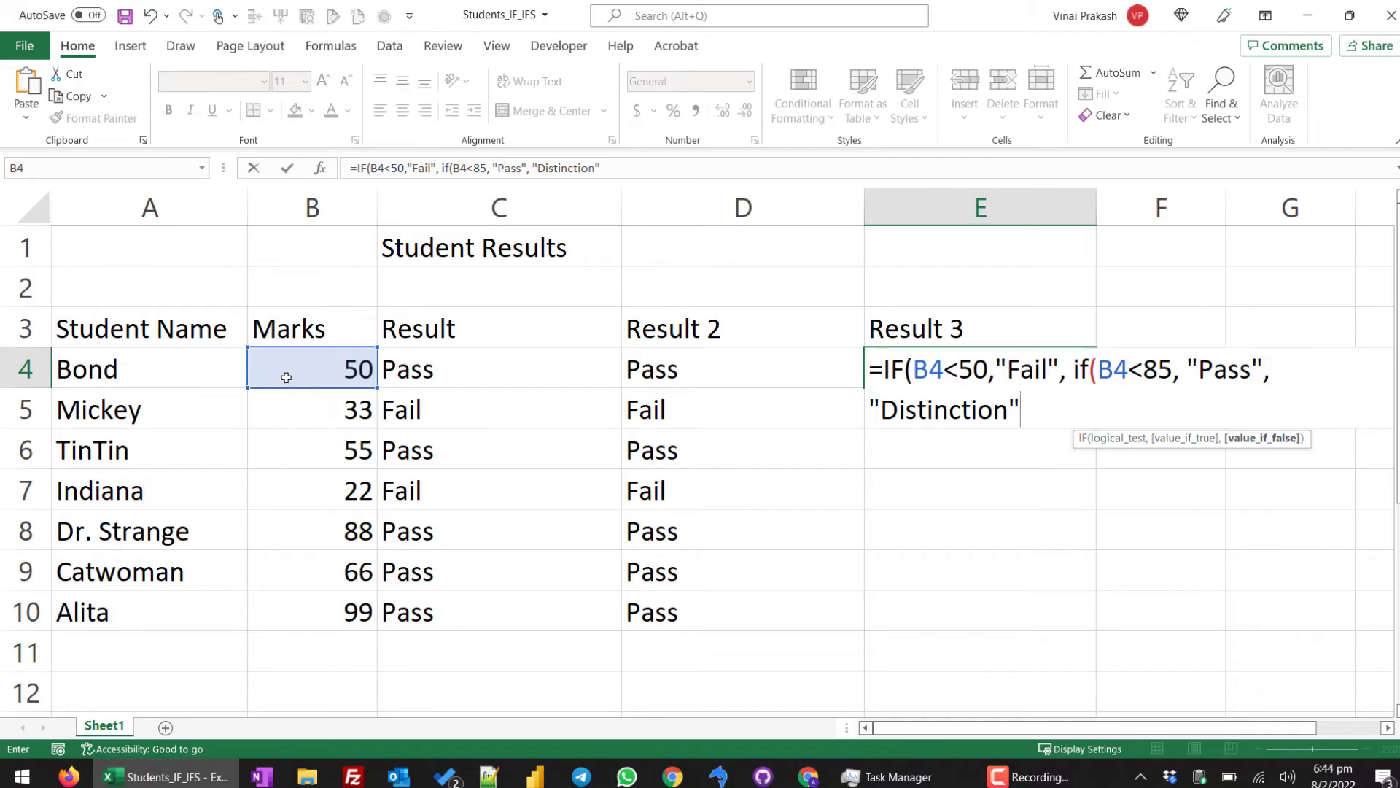
- Close both parentheses and commit E4's nested IF so Bond shows Pass
text())
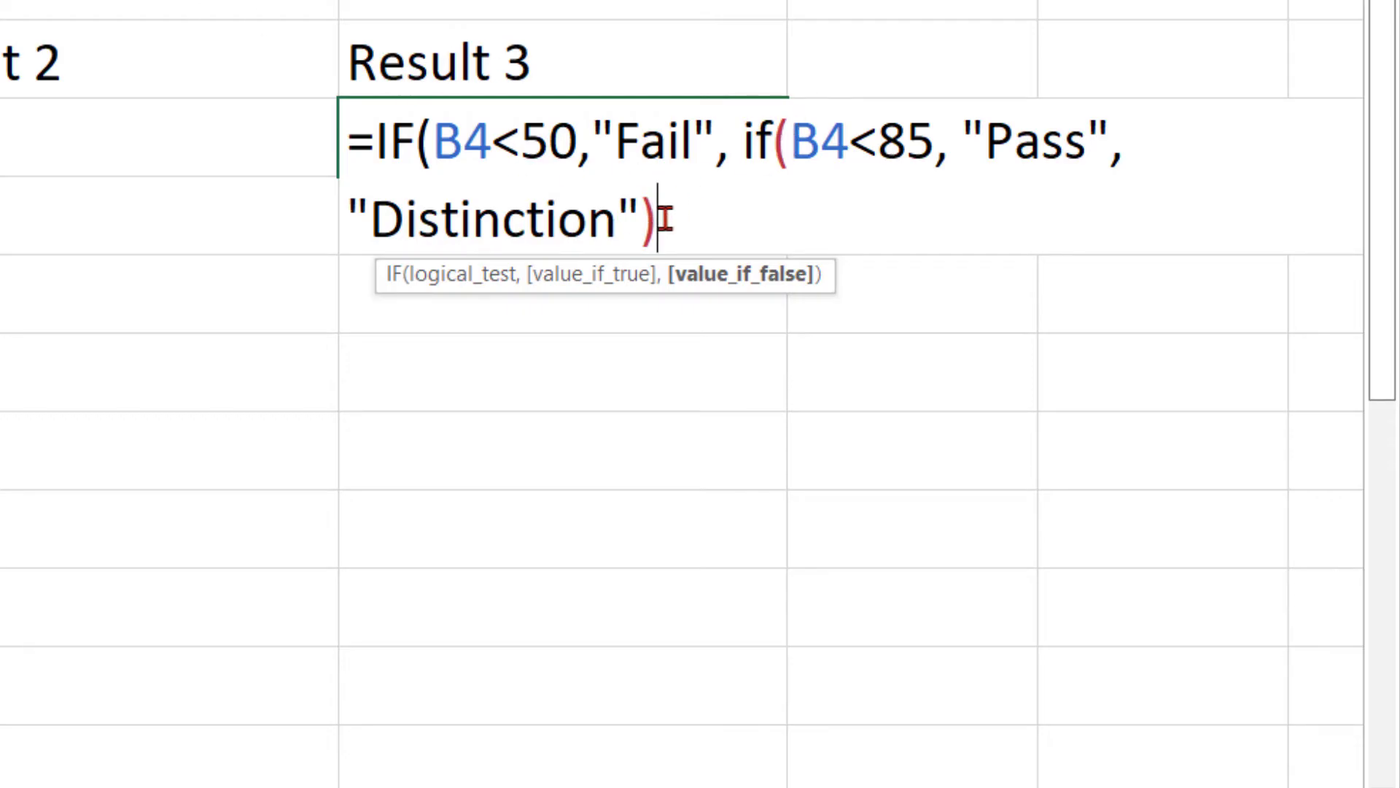
text())
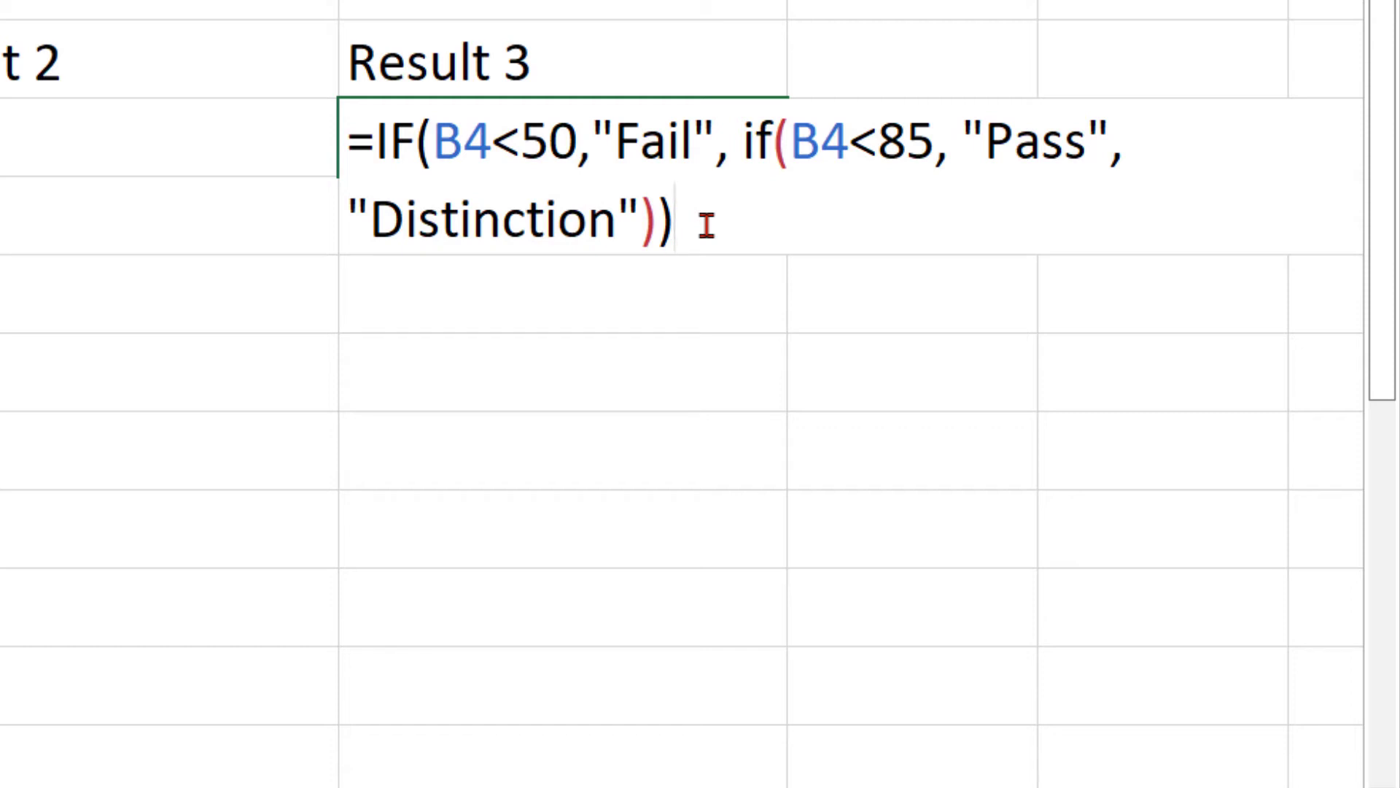
key(Return)
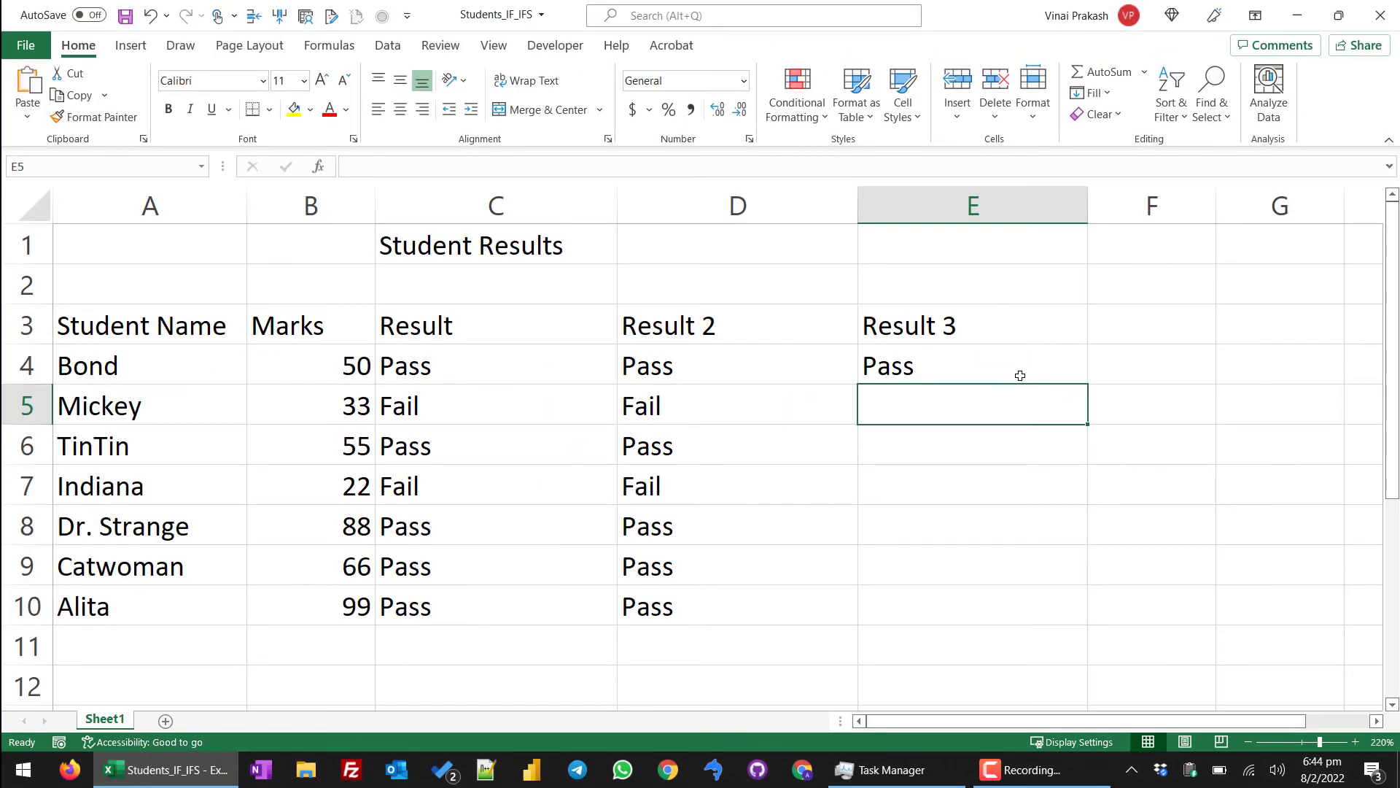
- Copy the Result 3 formula down to E10 and test Dr. Strange's grade with marks 85 and 84.99
click(1021, 376)
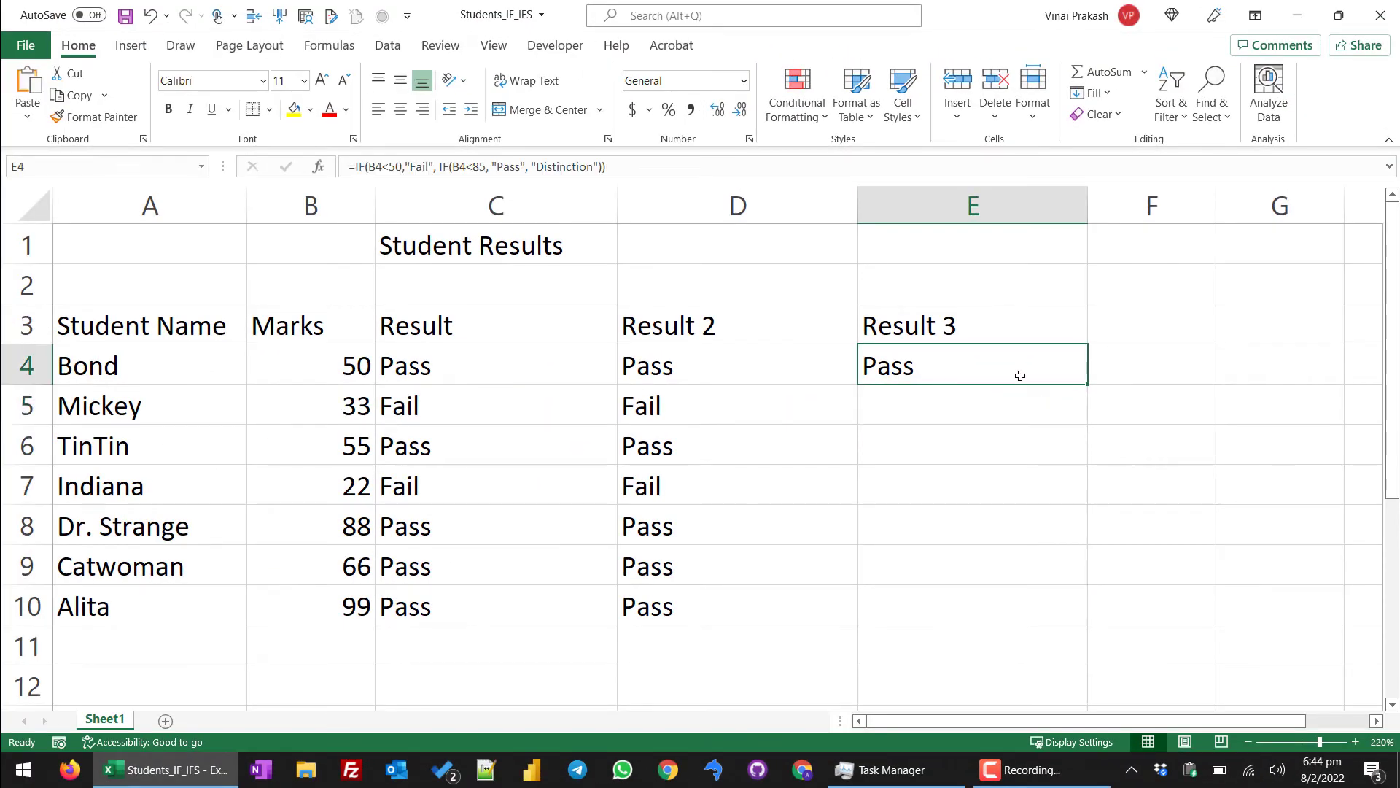
double_click(1089, 387)
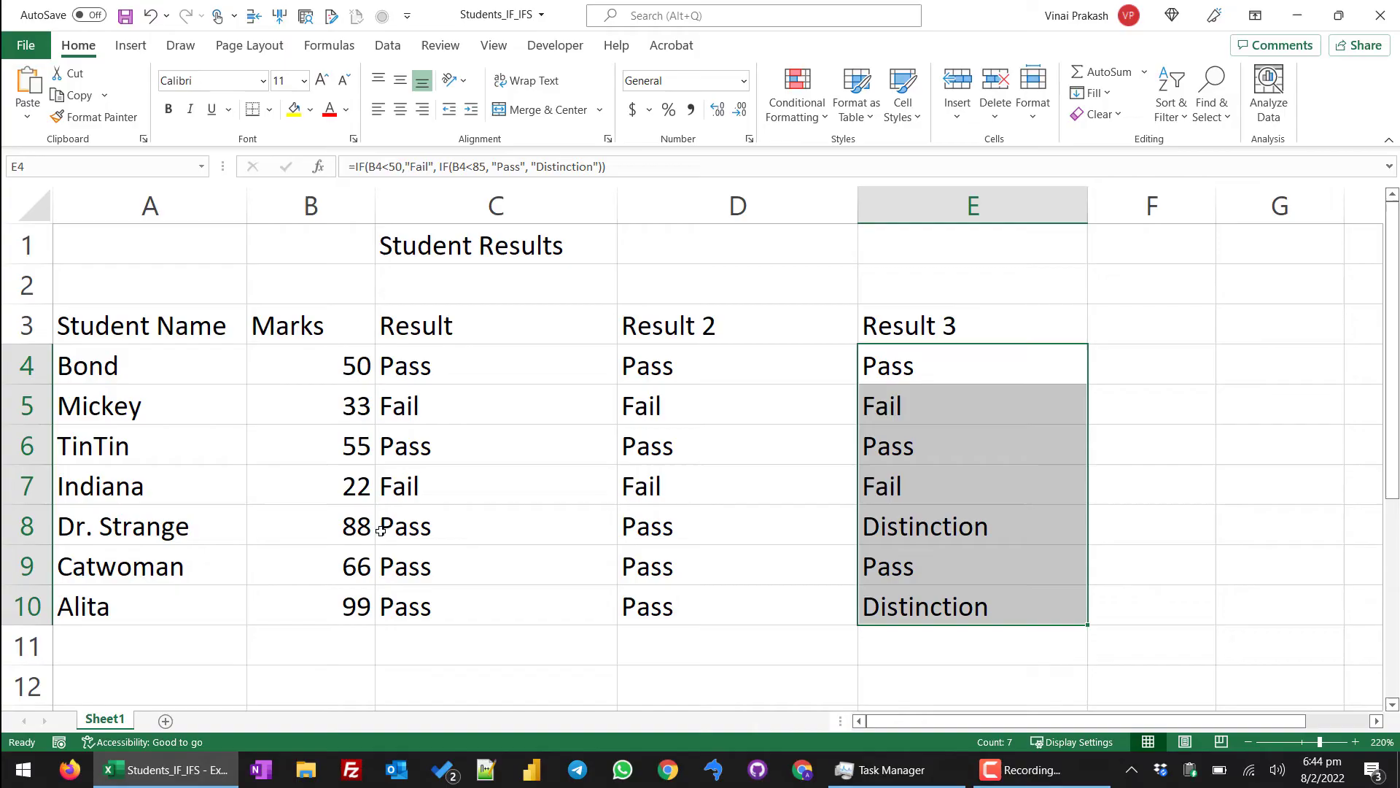
click(347, 531)
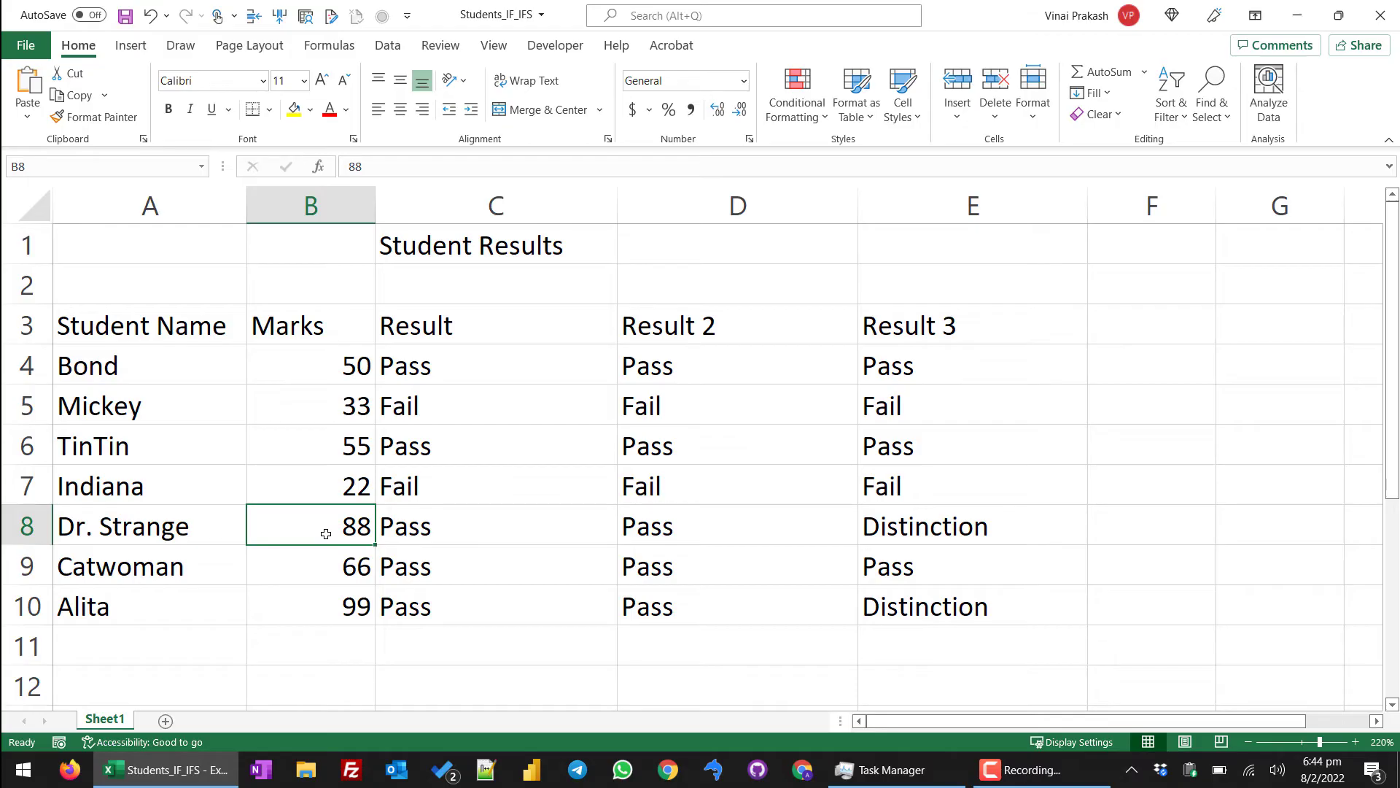
text(85)
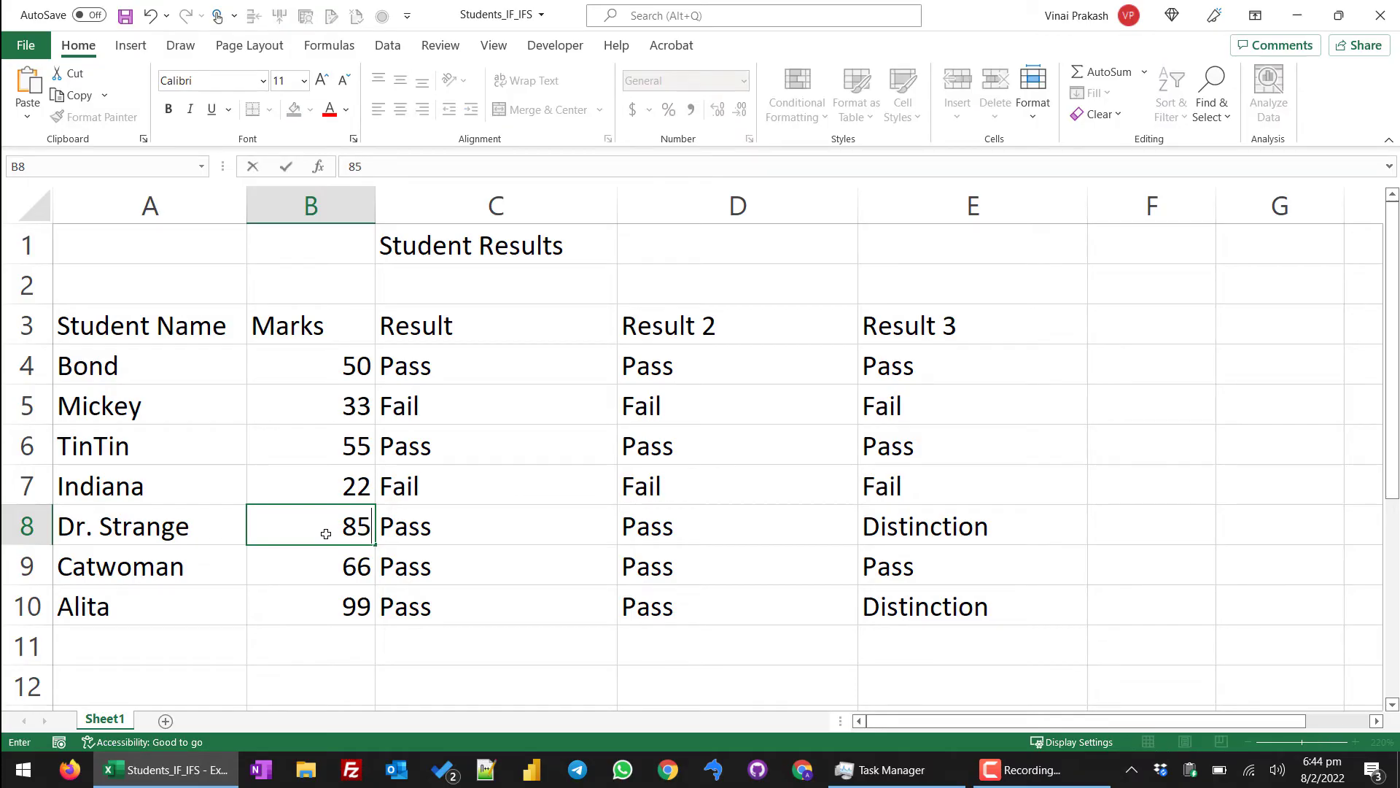
key(Return)
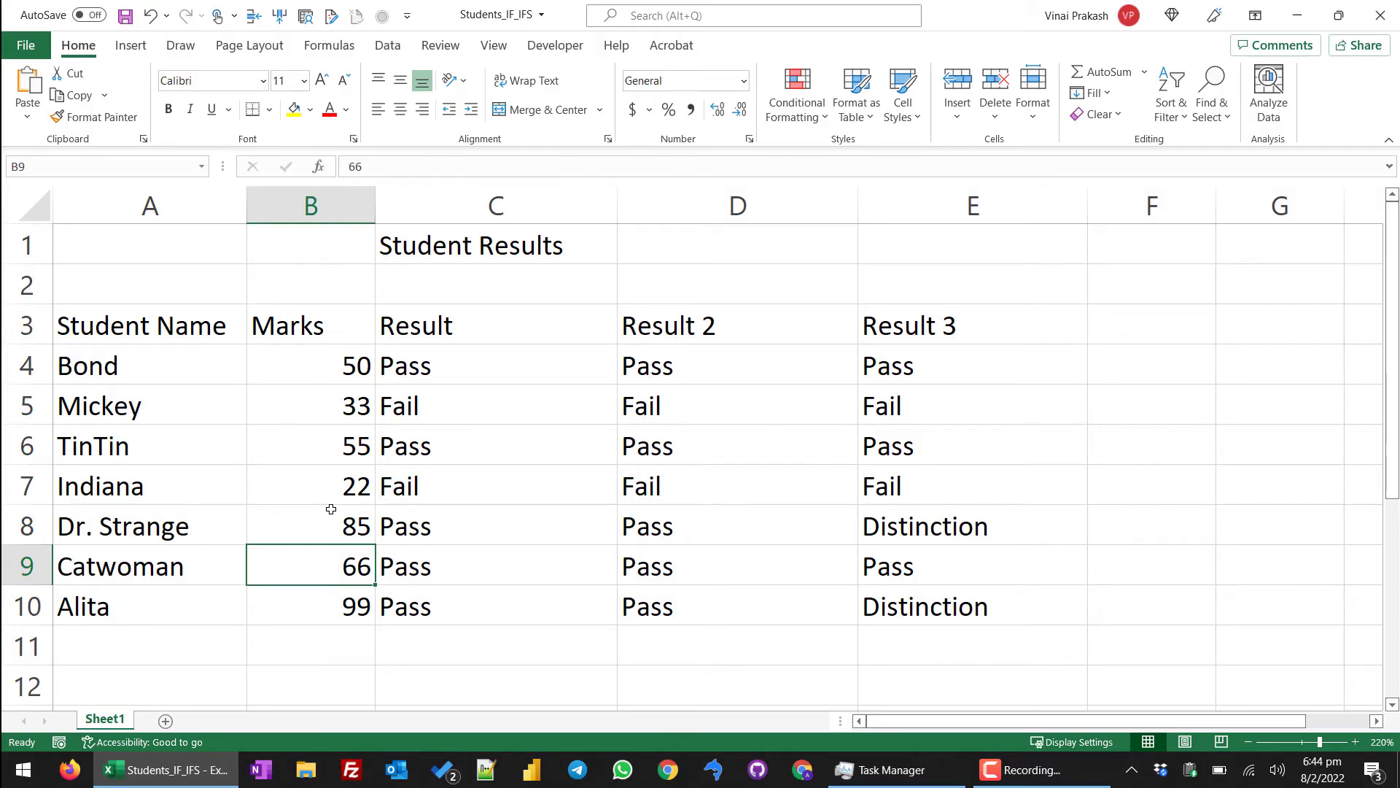
click(330, 530)
text(8)
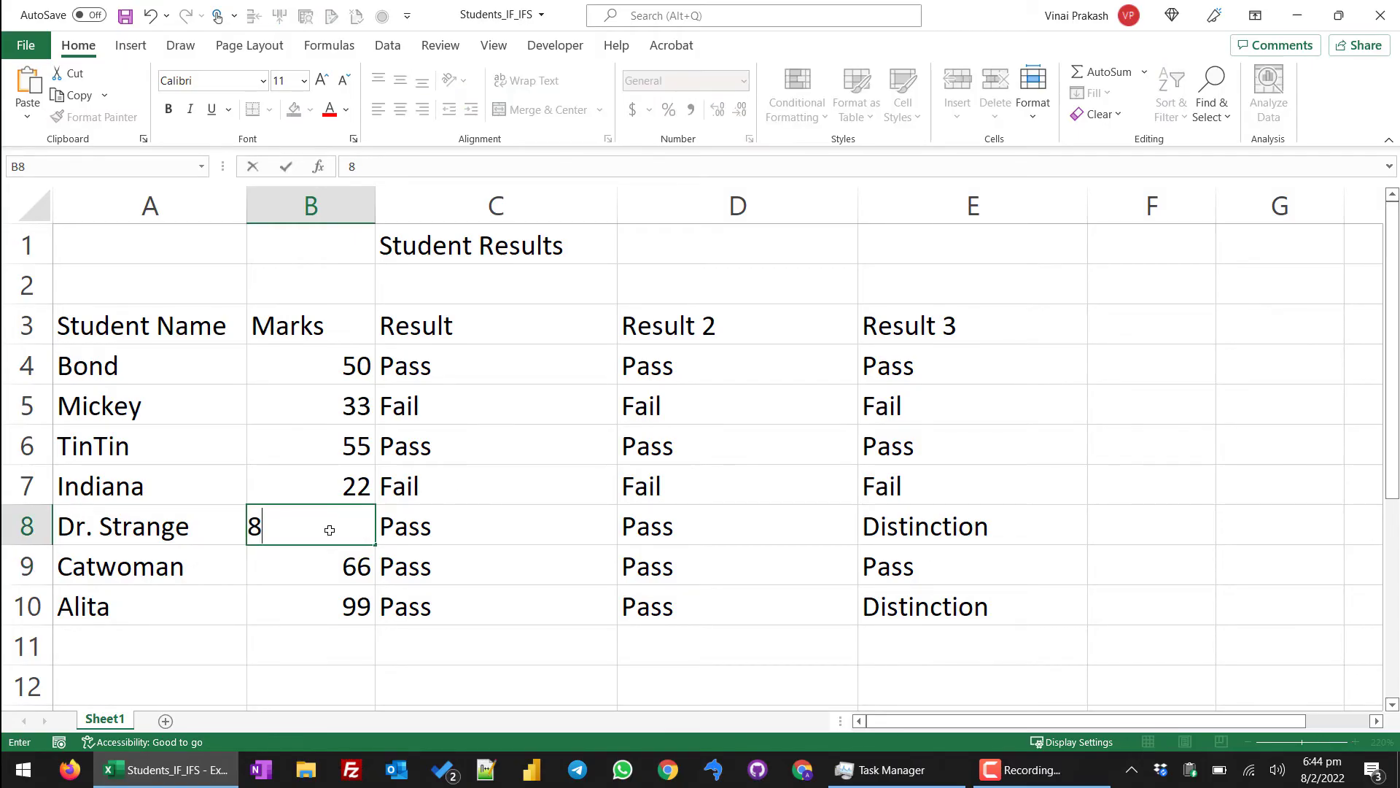
text(4.99)
key(Return)
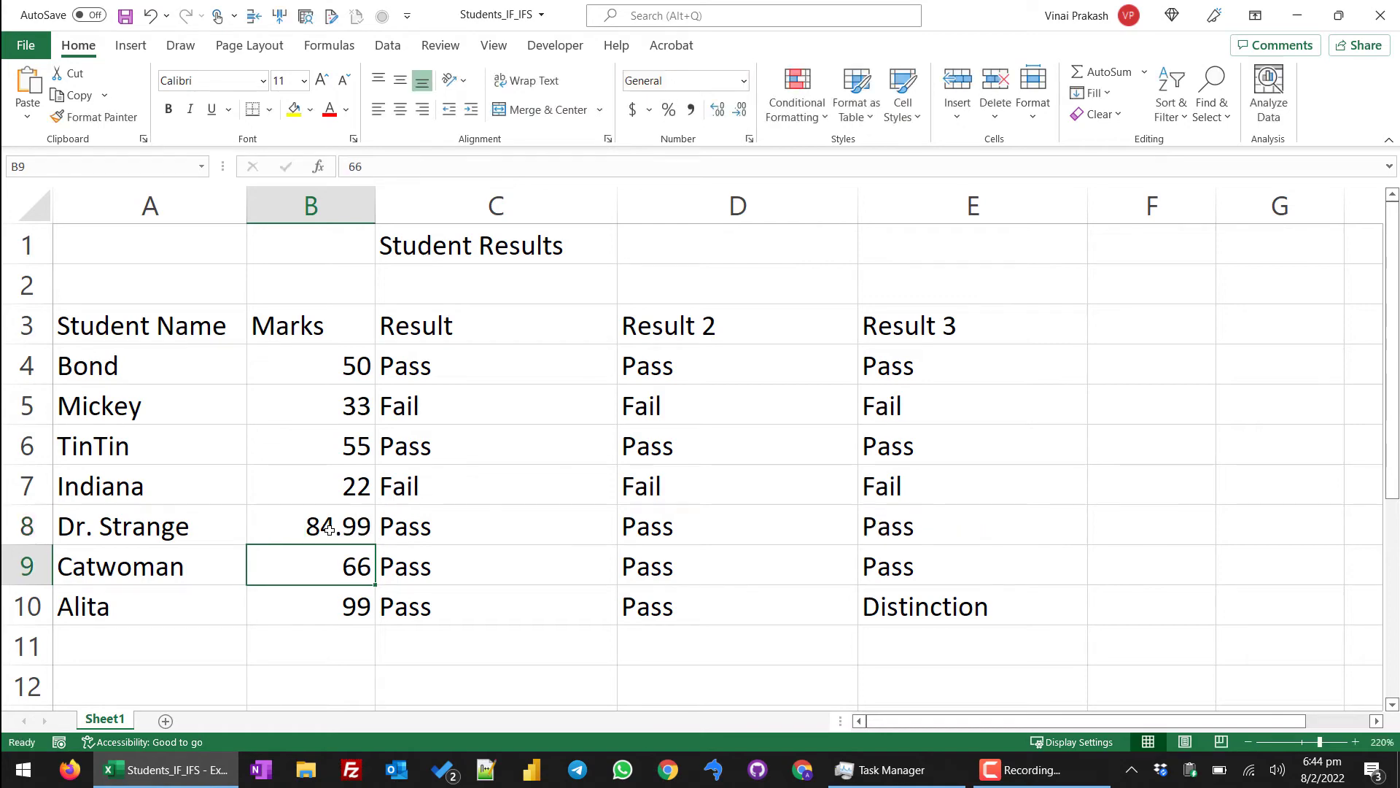
- Restore Dr. Strange's mark to 88 and open E4's nested IF formula for inspection
click(329, 530)
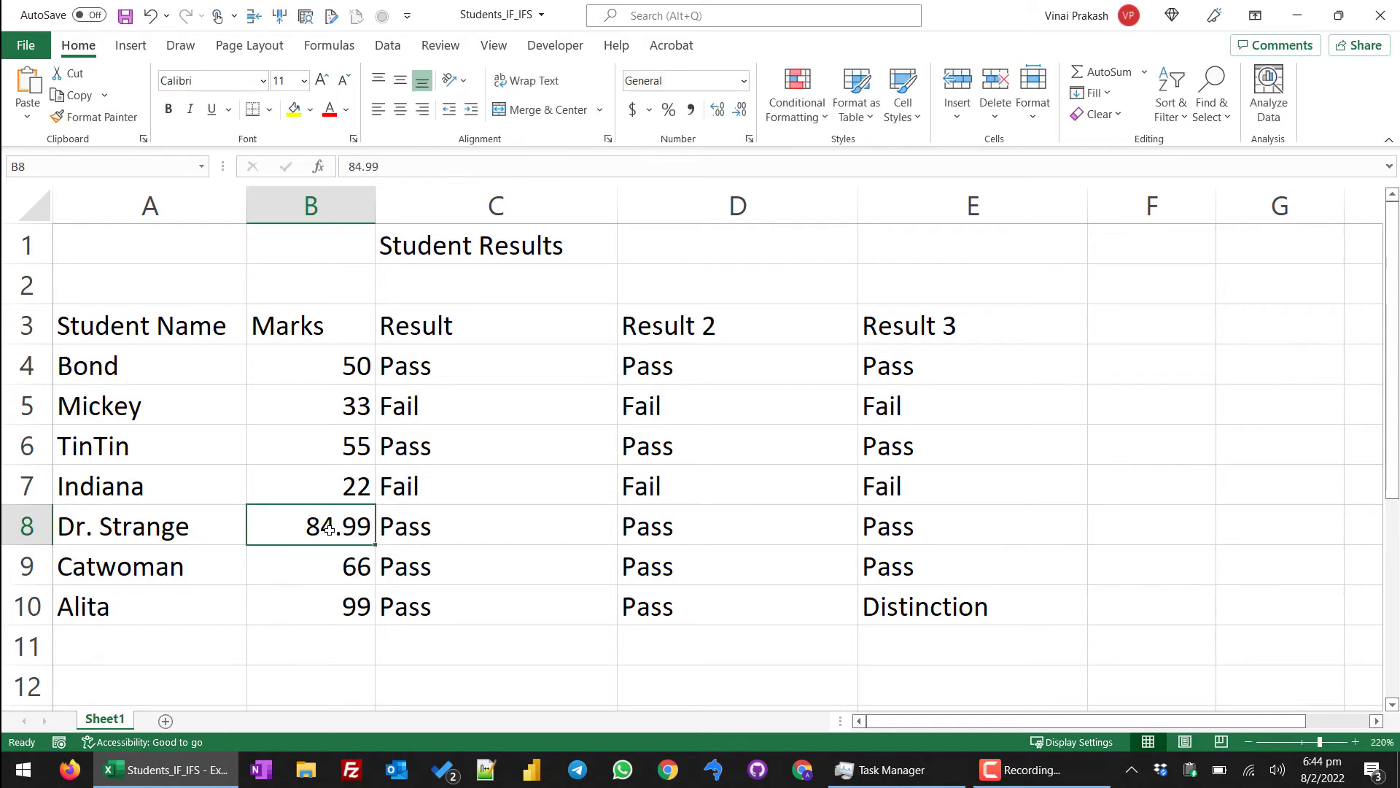
text(88)
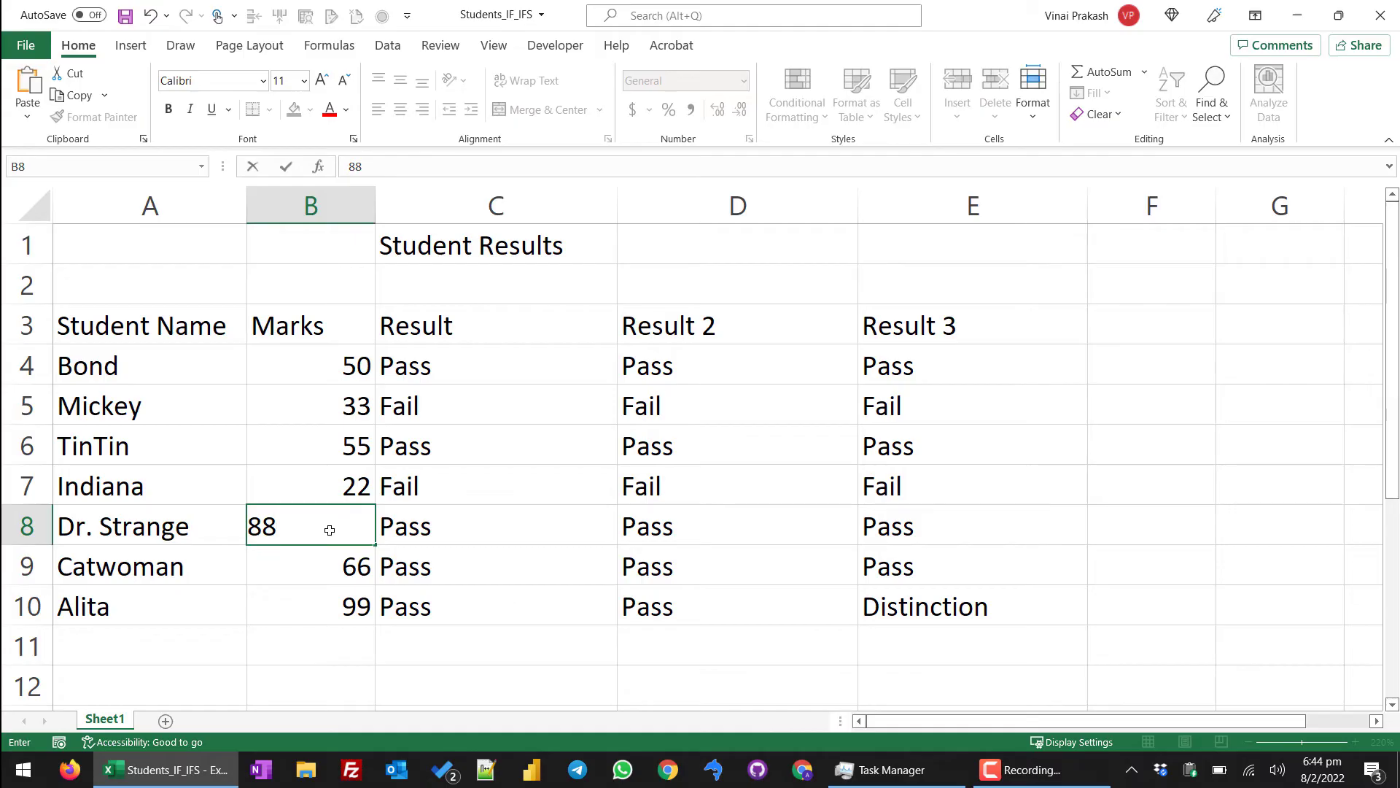
key(Return)
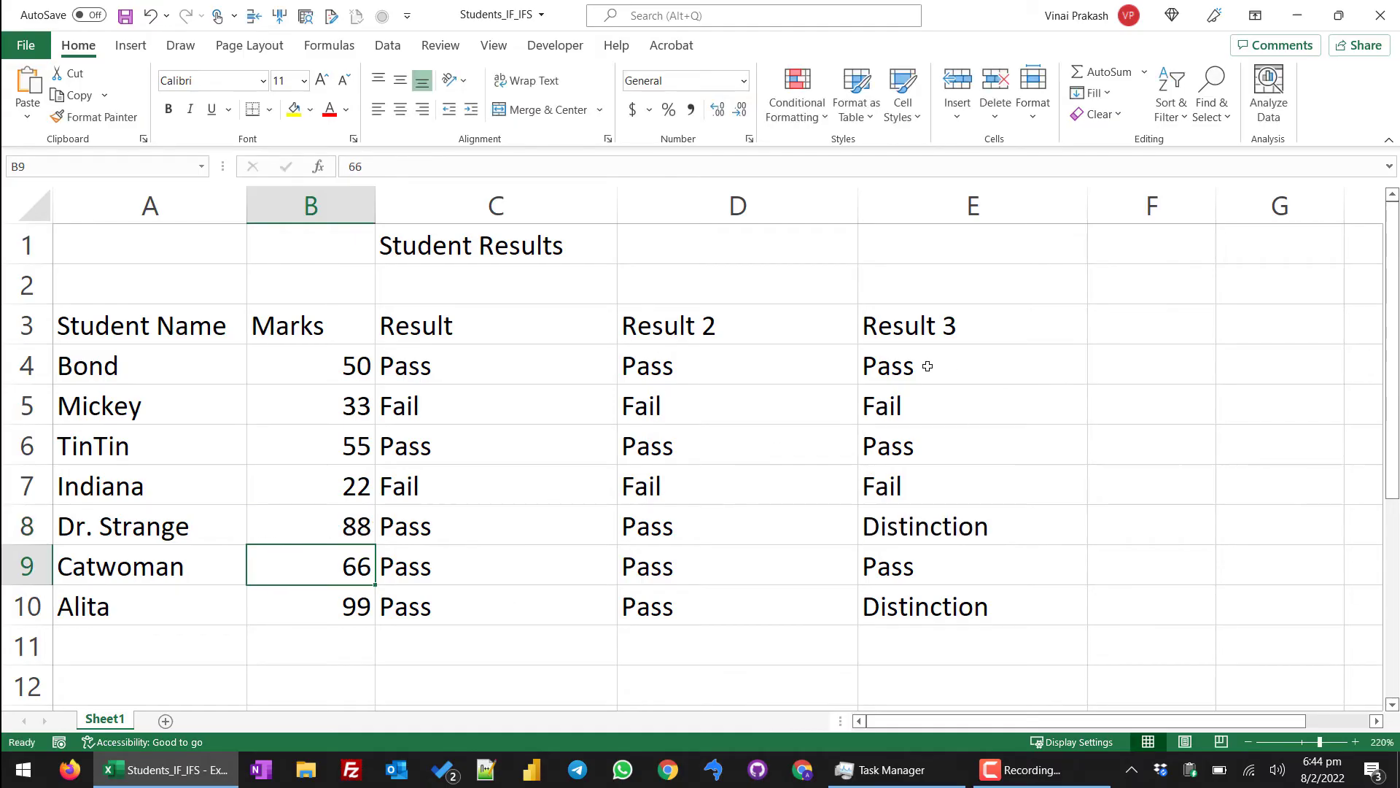
click(925, 365)
double_click(925, 364)
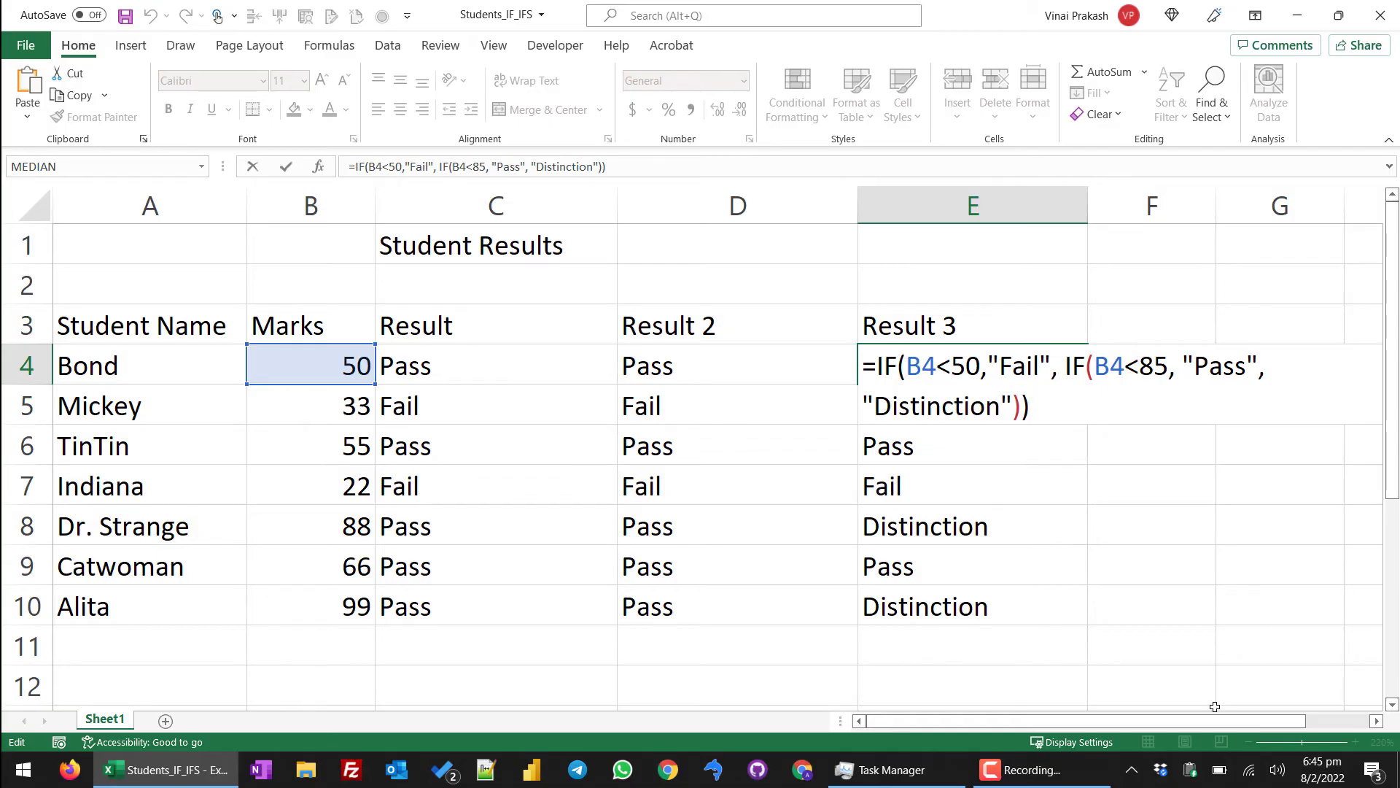
- Narrow the Result, Result 2 and Result 3 columns to fit their contents
key(Escape)
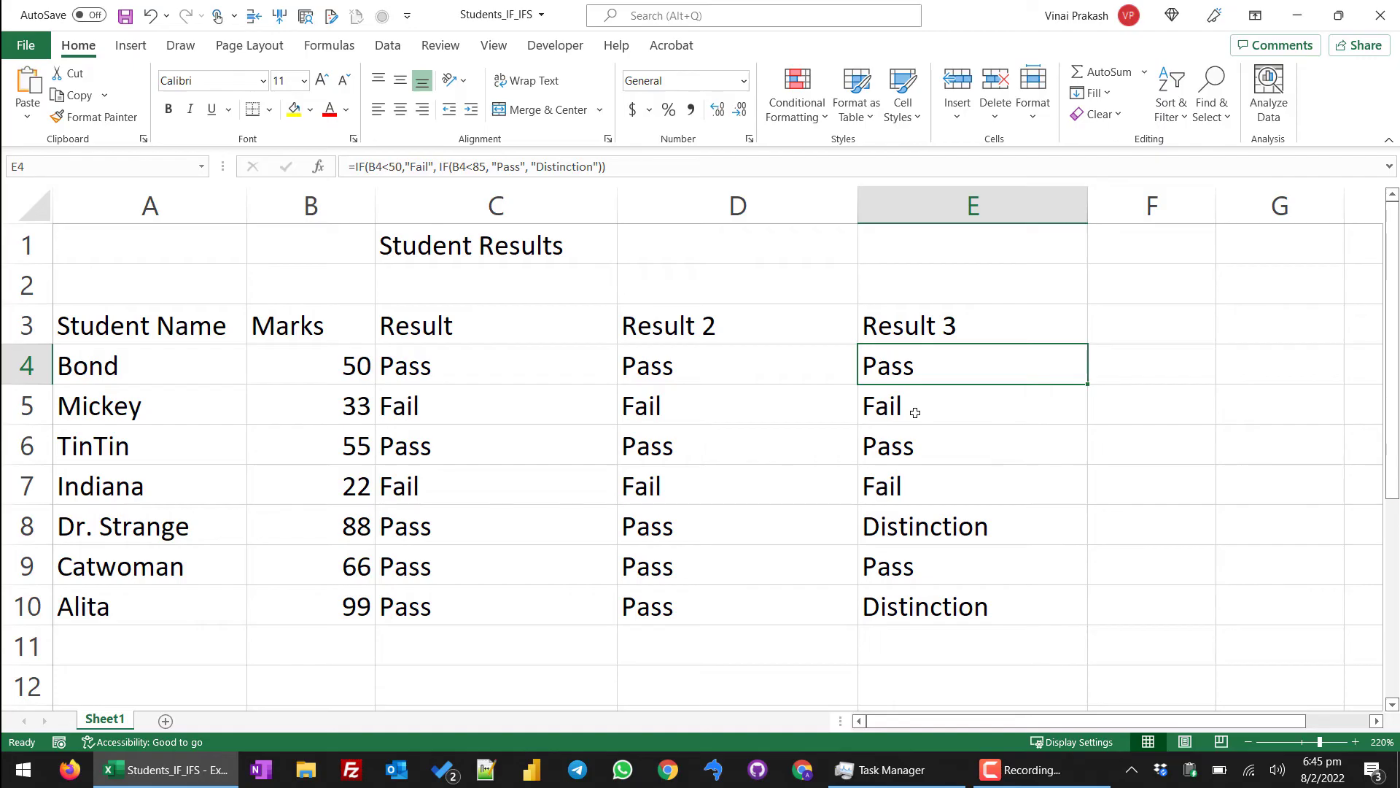
drag(615, 207, 520, 222)
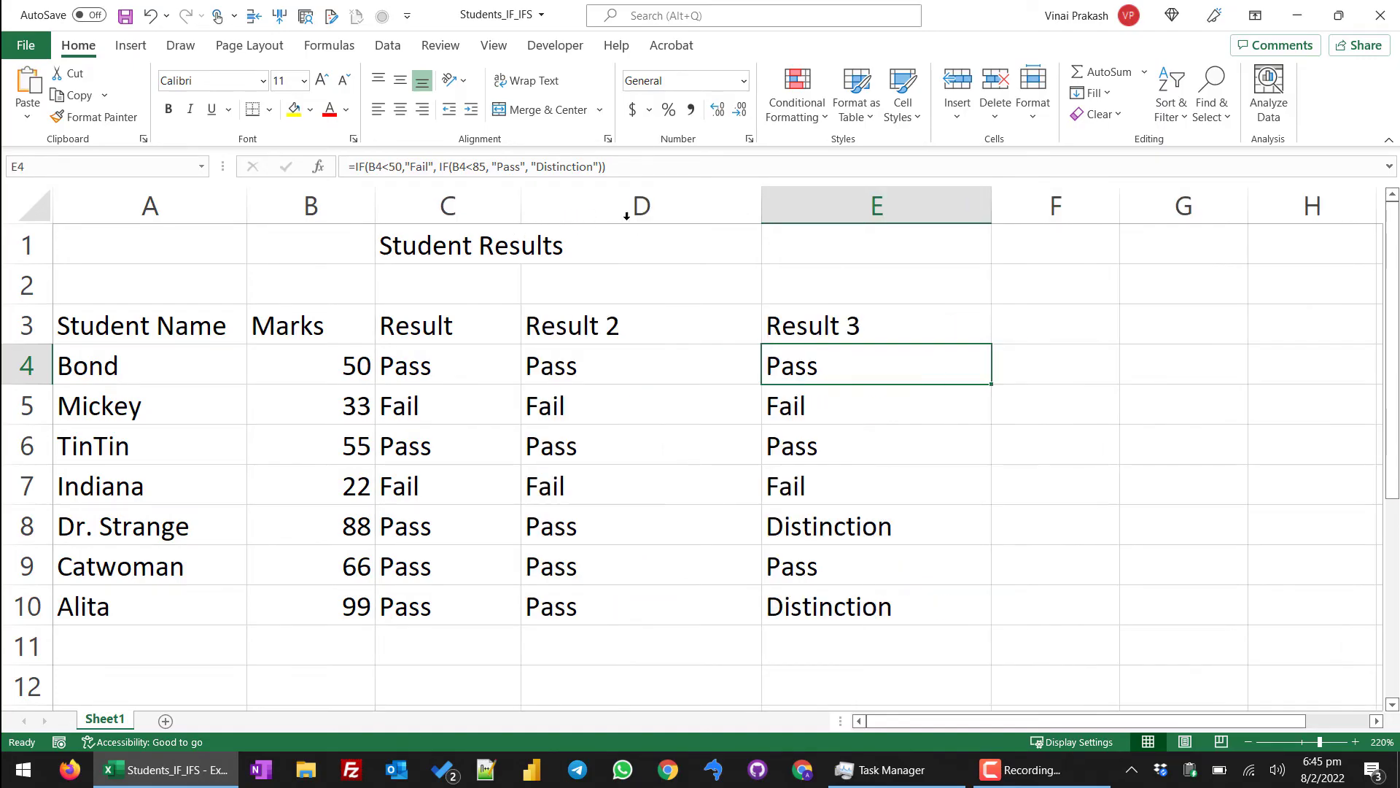
double_click(760, 214)
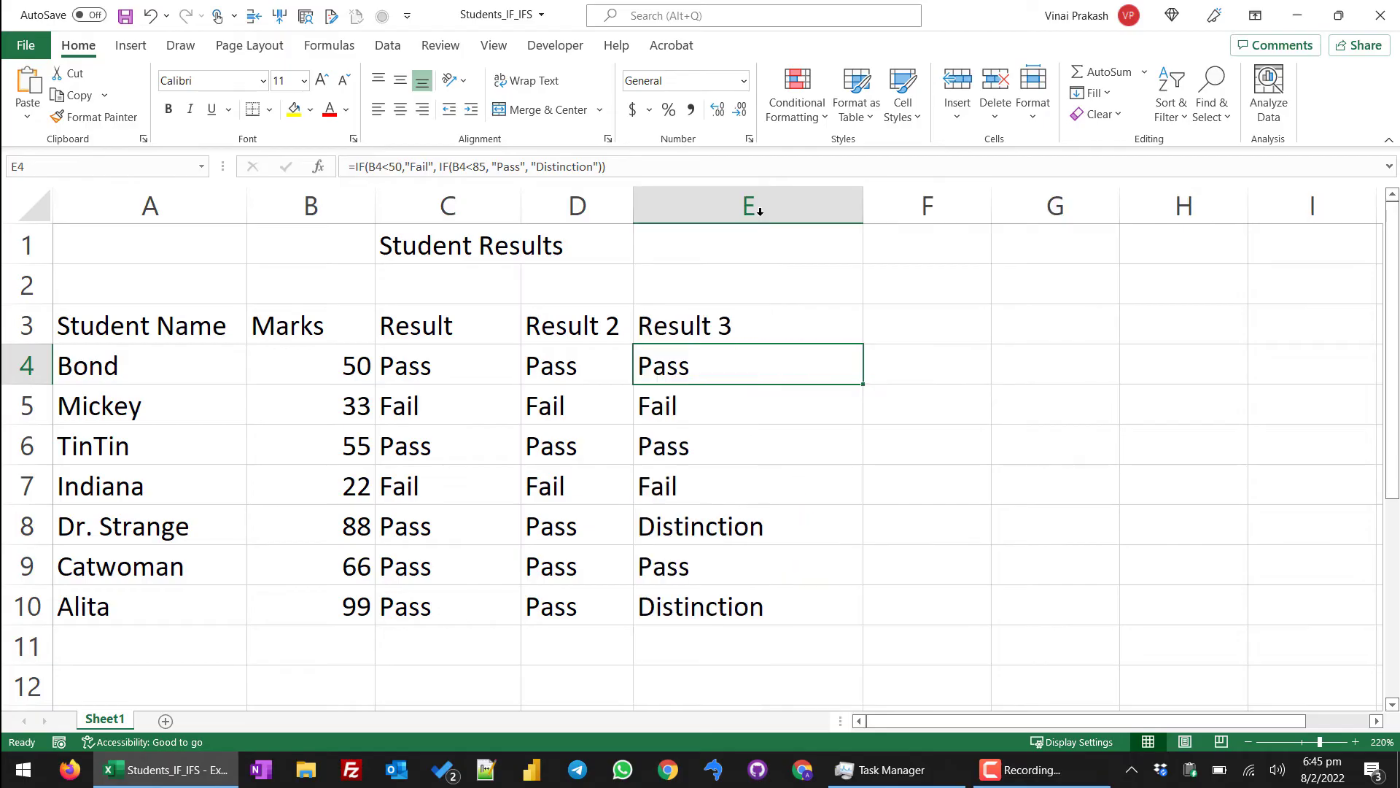
double_click(867, 211)
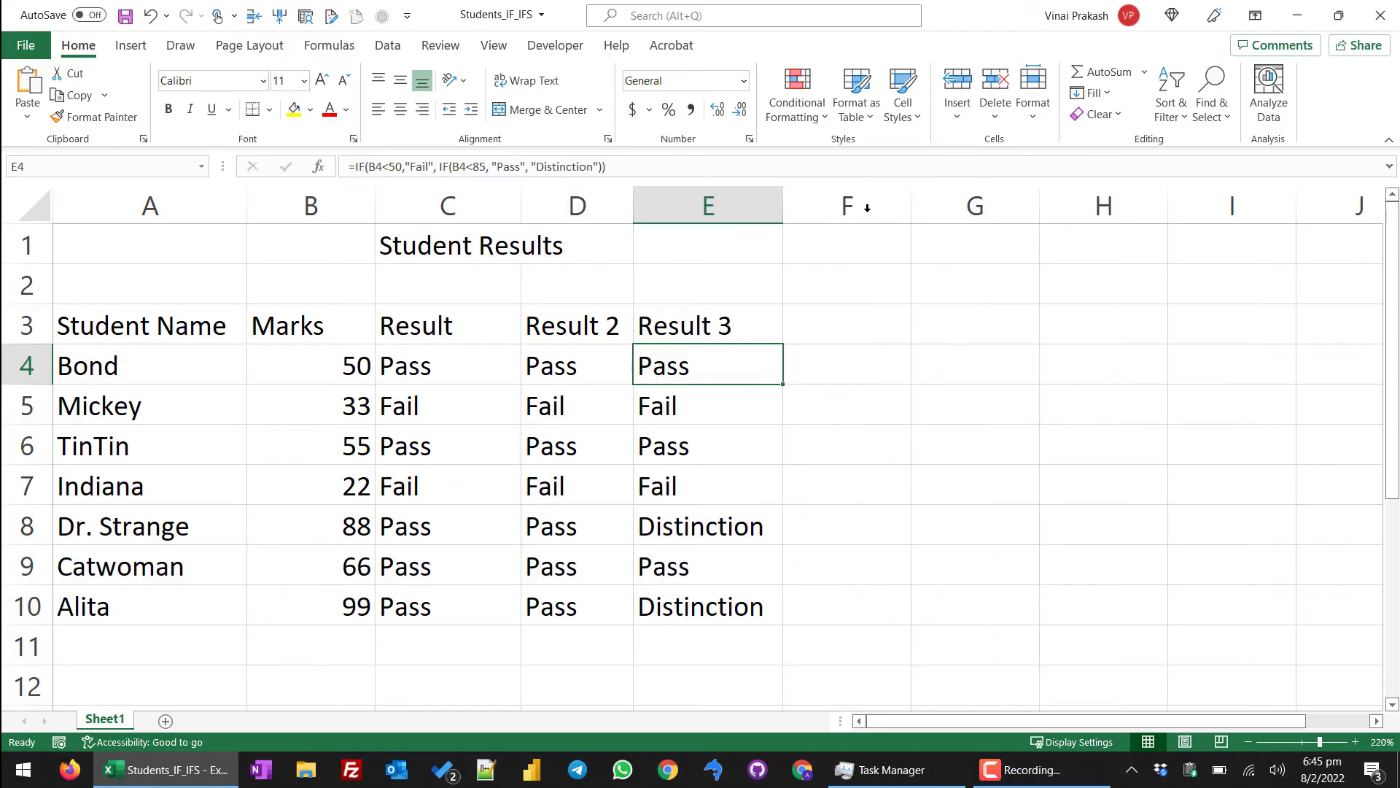
click(832, 323)
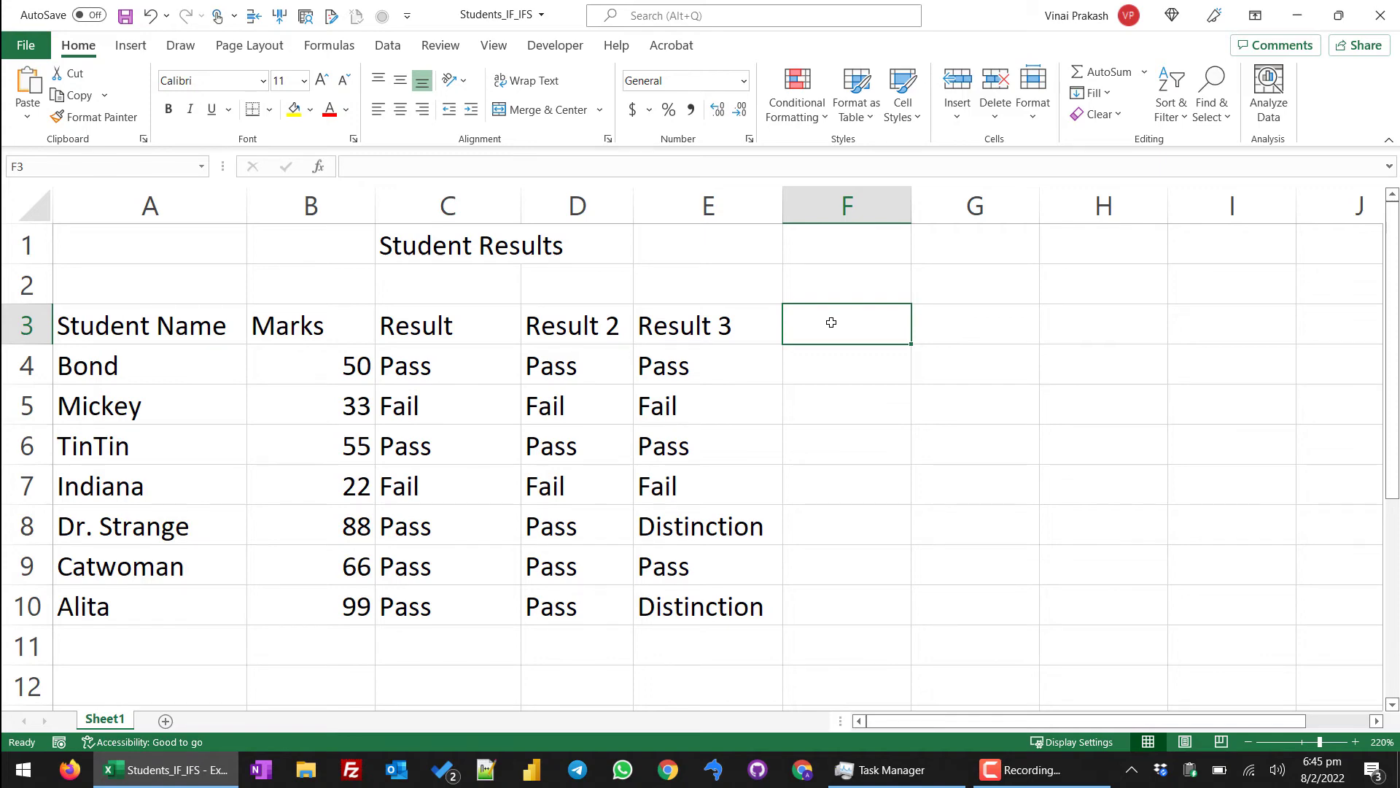
- Add a Result 4 heading in F3 and begin F4's =IFS with B4<50 giving "Fail"
text(Result )
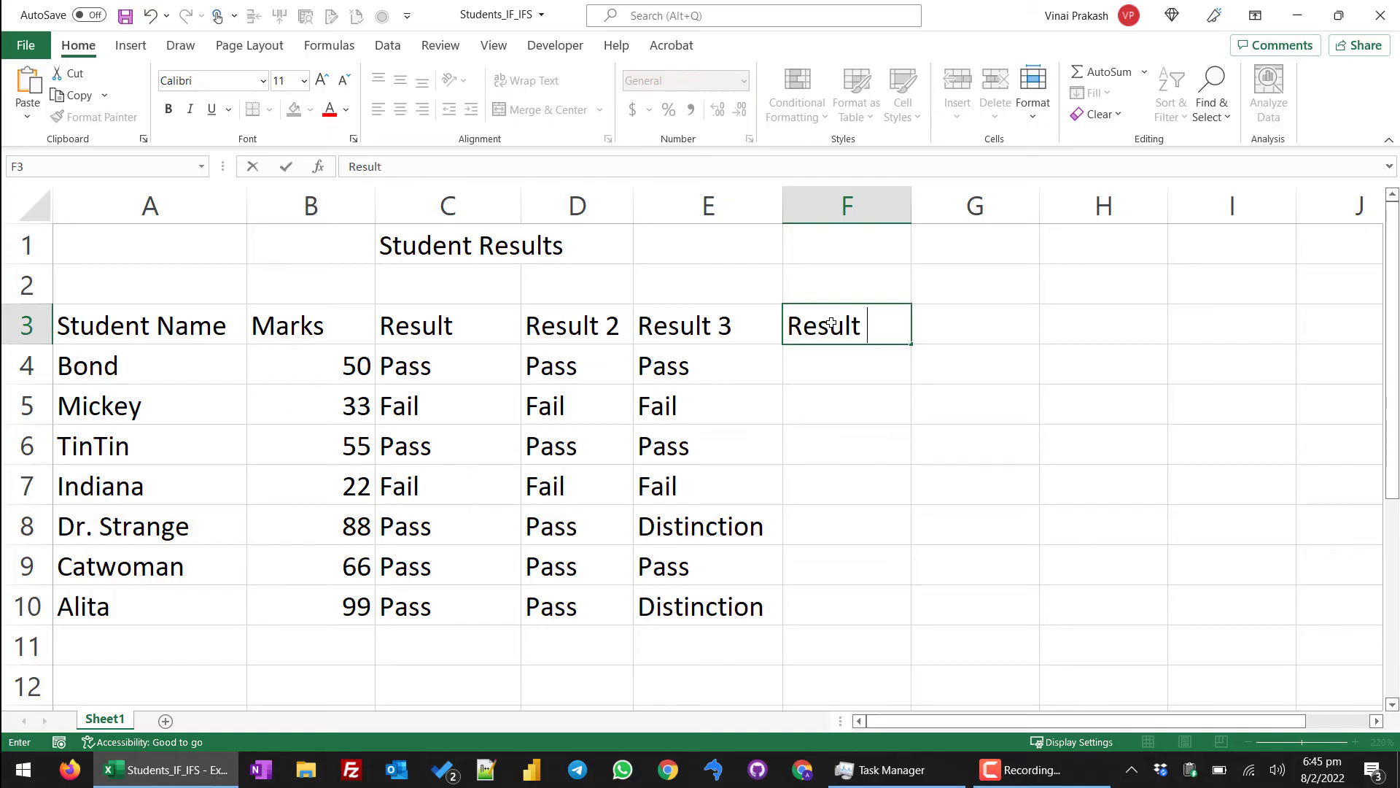
text(4)
key(Return)
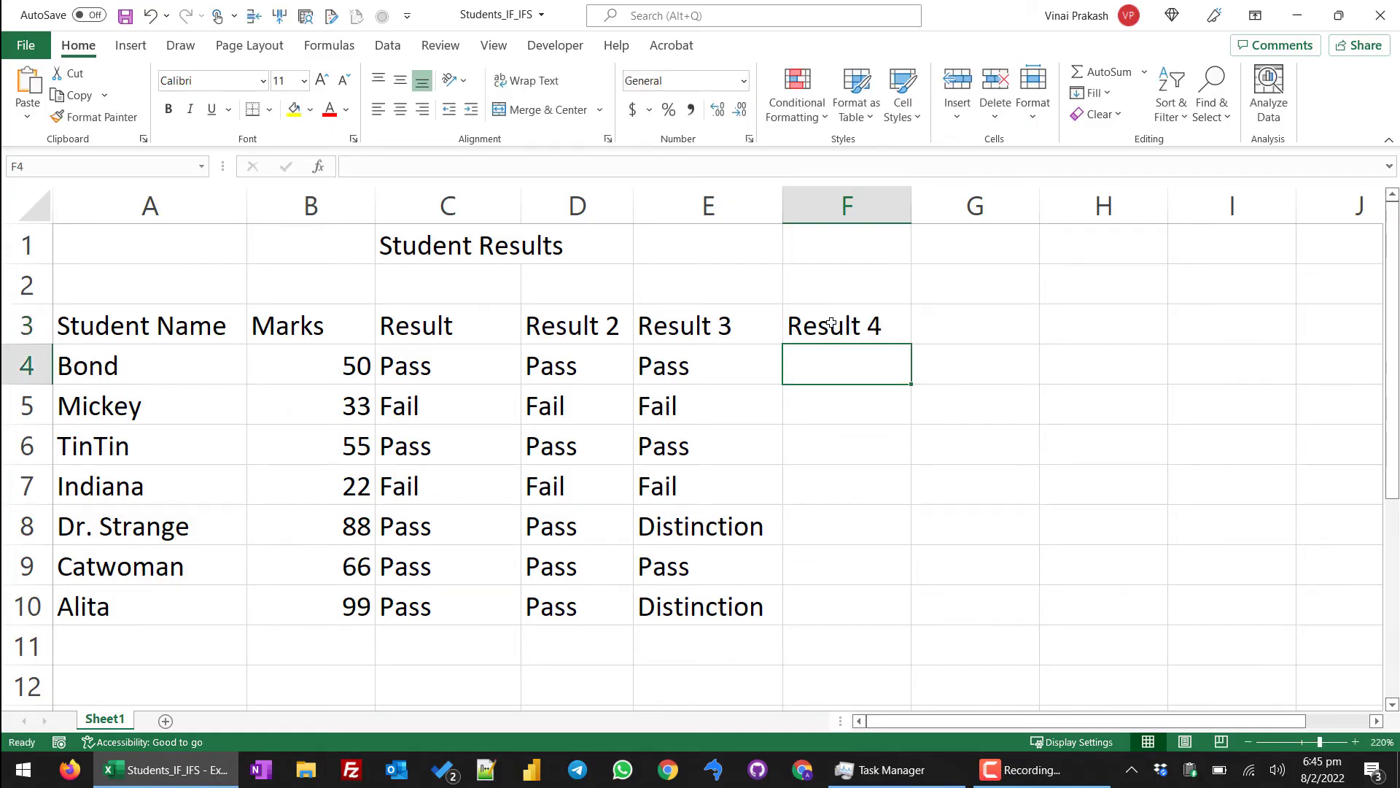
text(=IF)
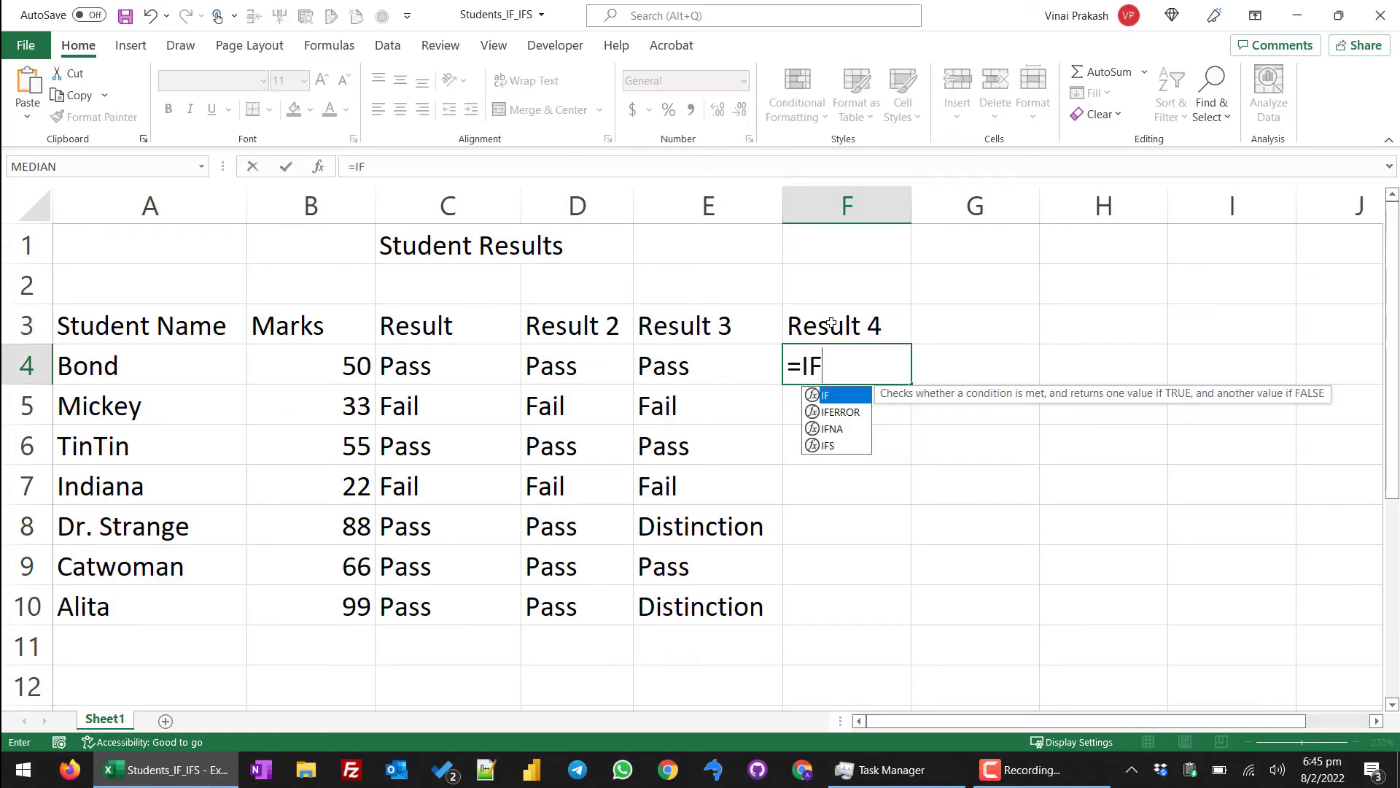
text(S)
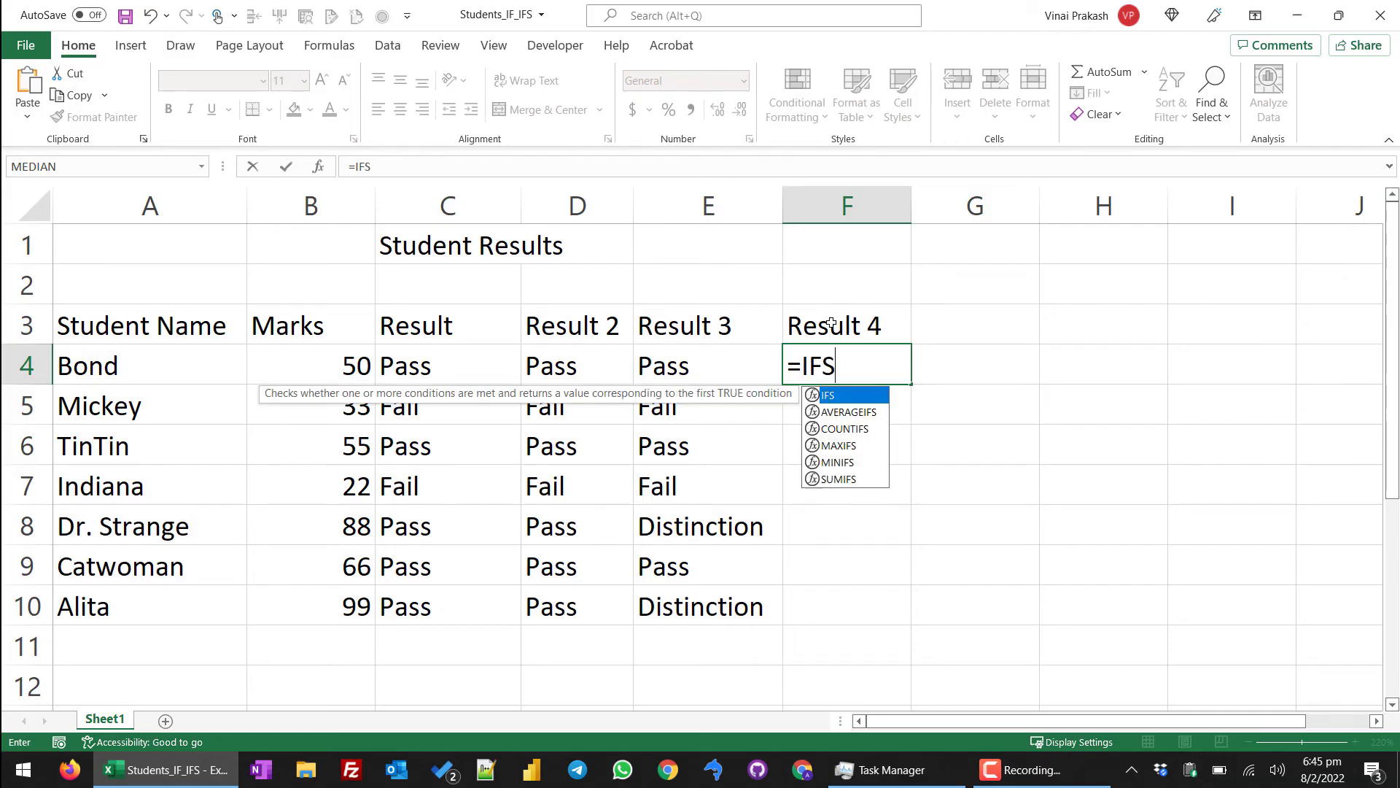
text(()
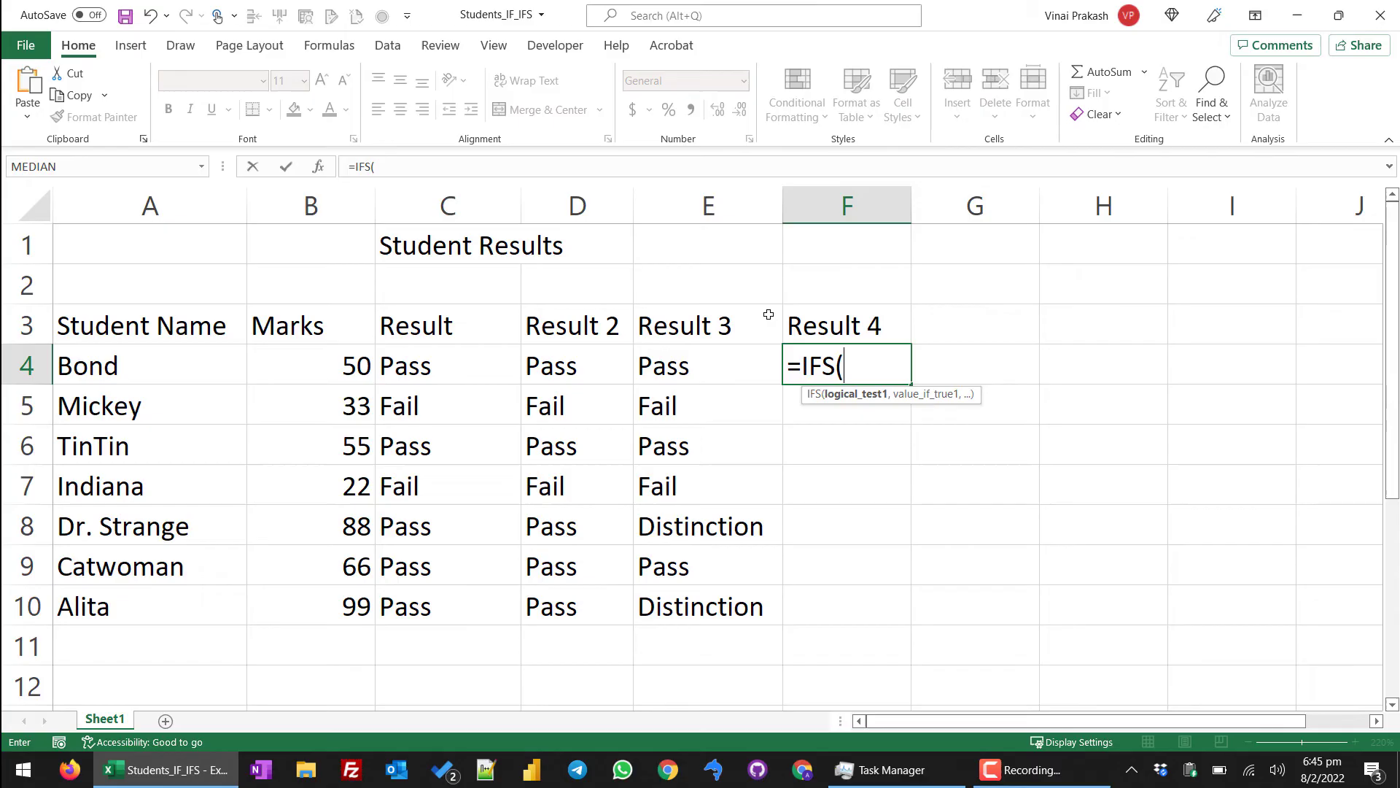
click(347, 365)
text(<)
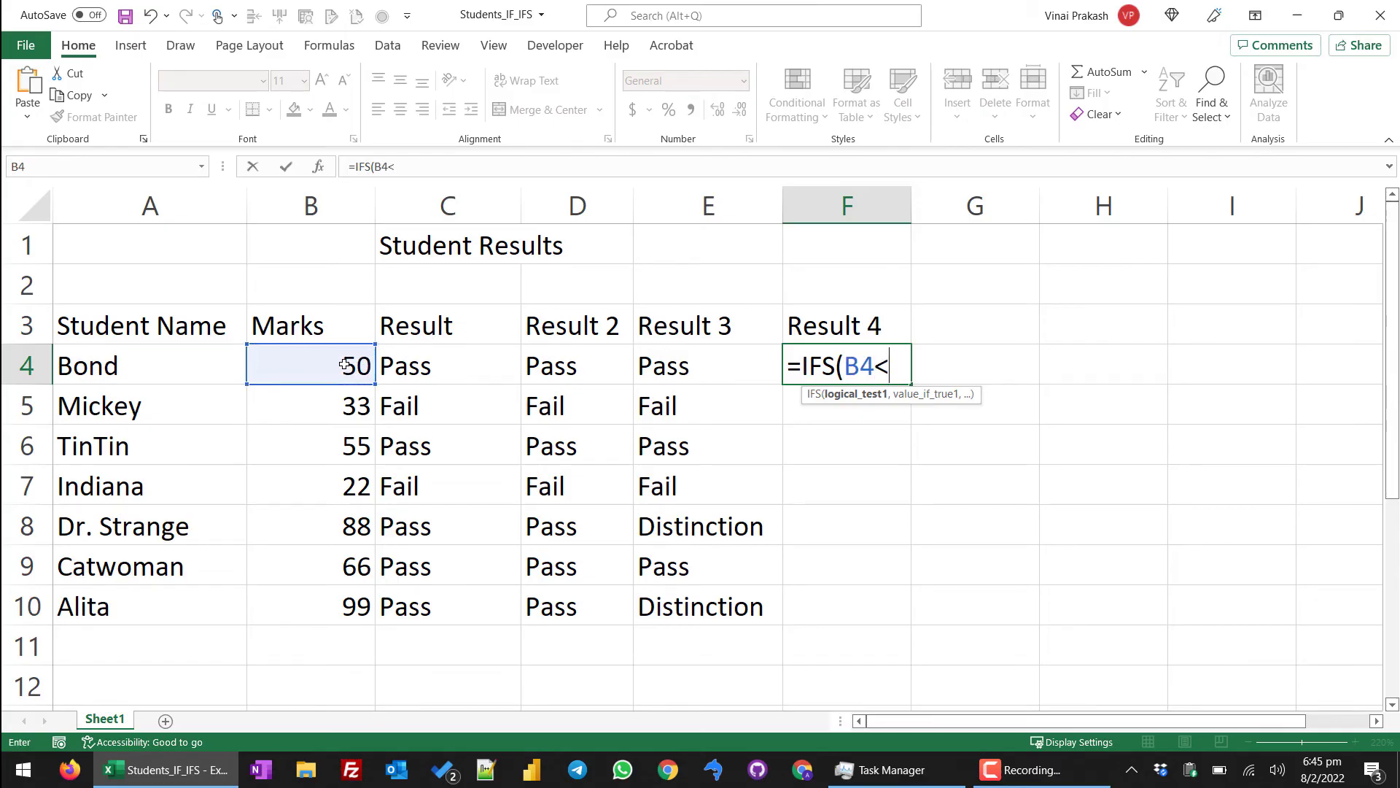
text(50,")
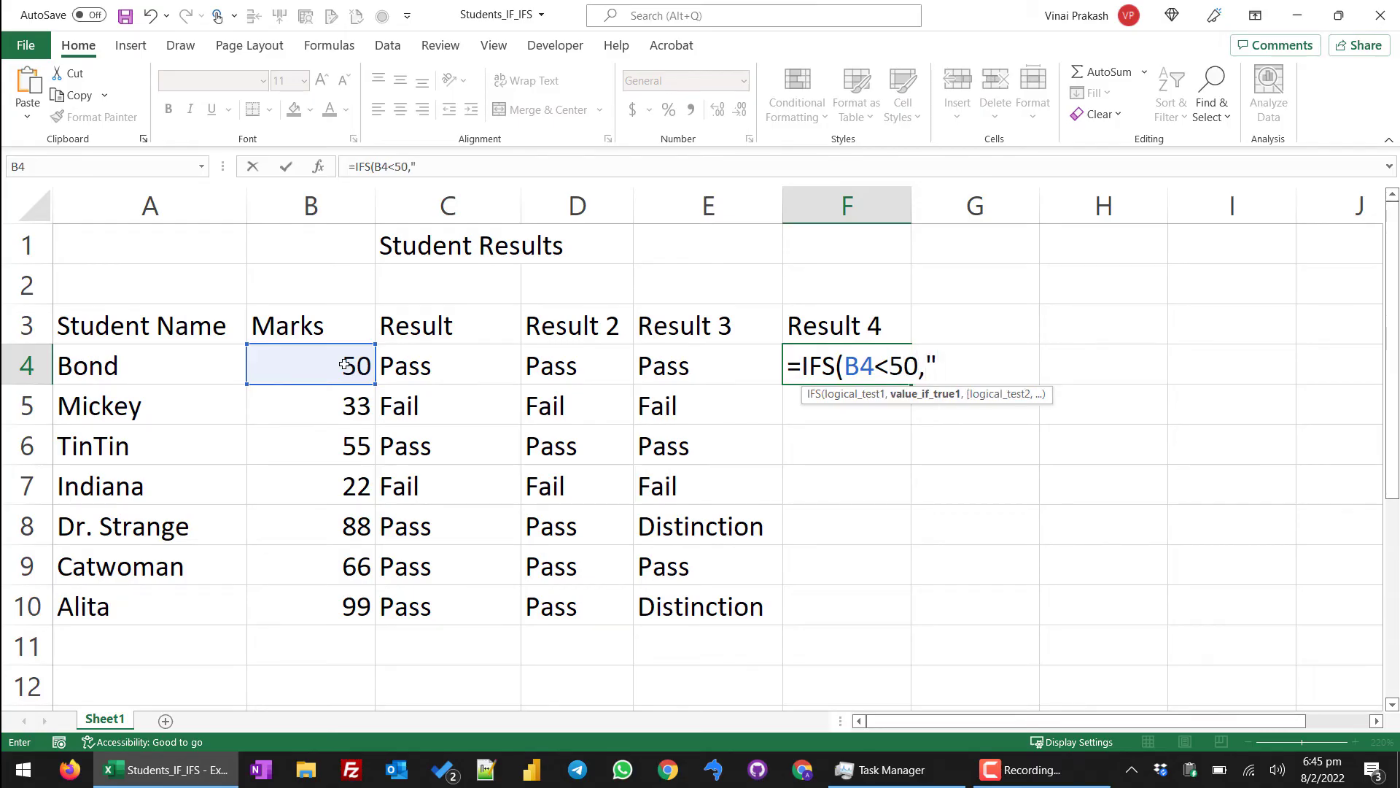
text(Fail",)
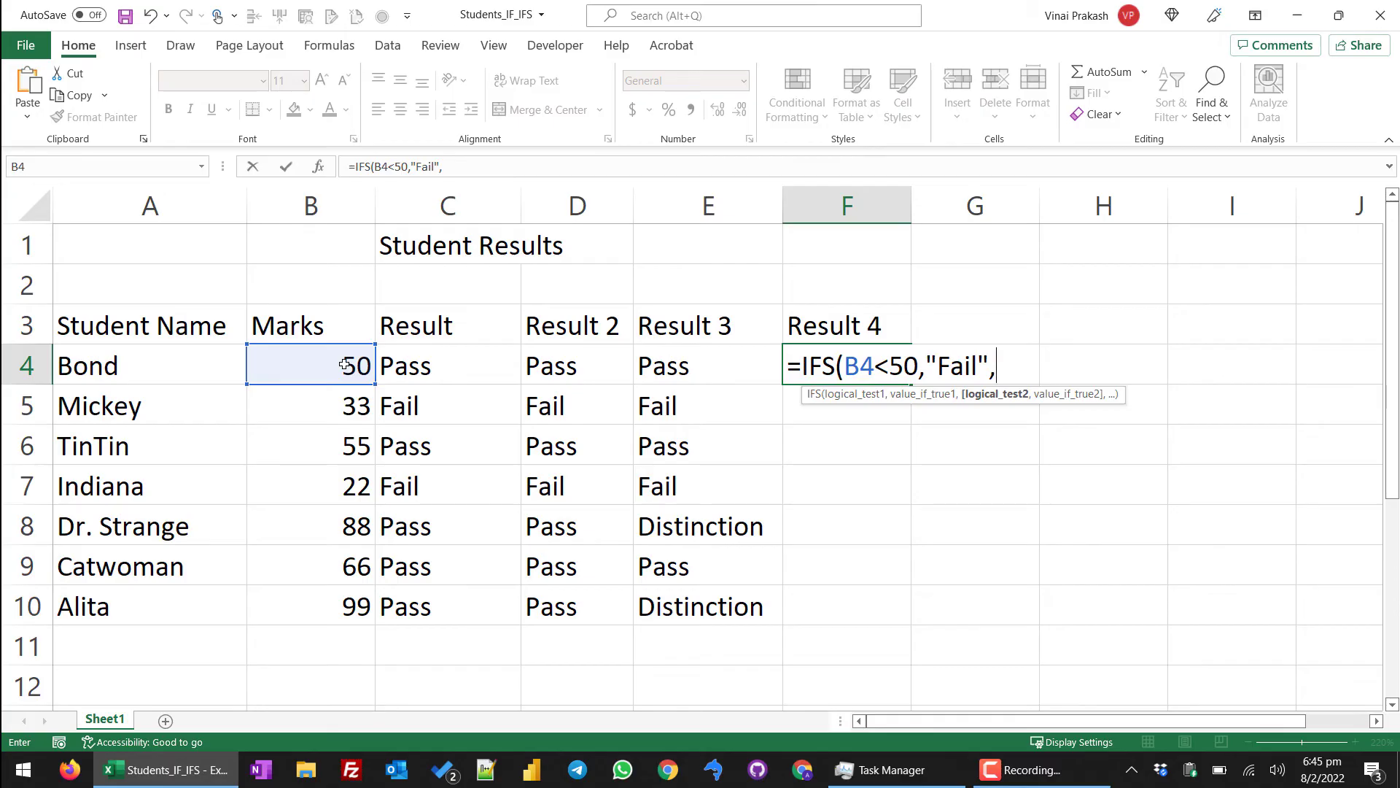
- Add IFS conditions giving D below 60, C below 70 and B below 80
click(283, 363)
text(<)
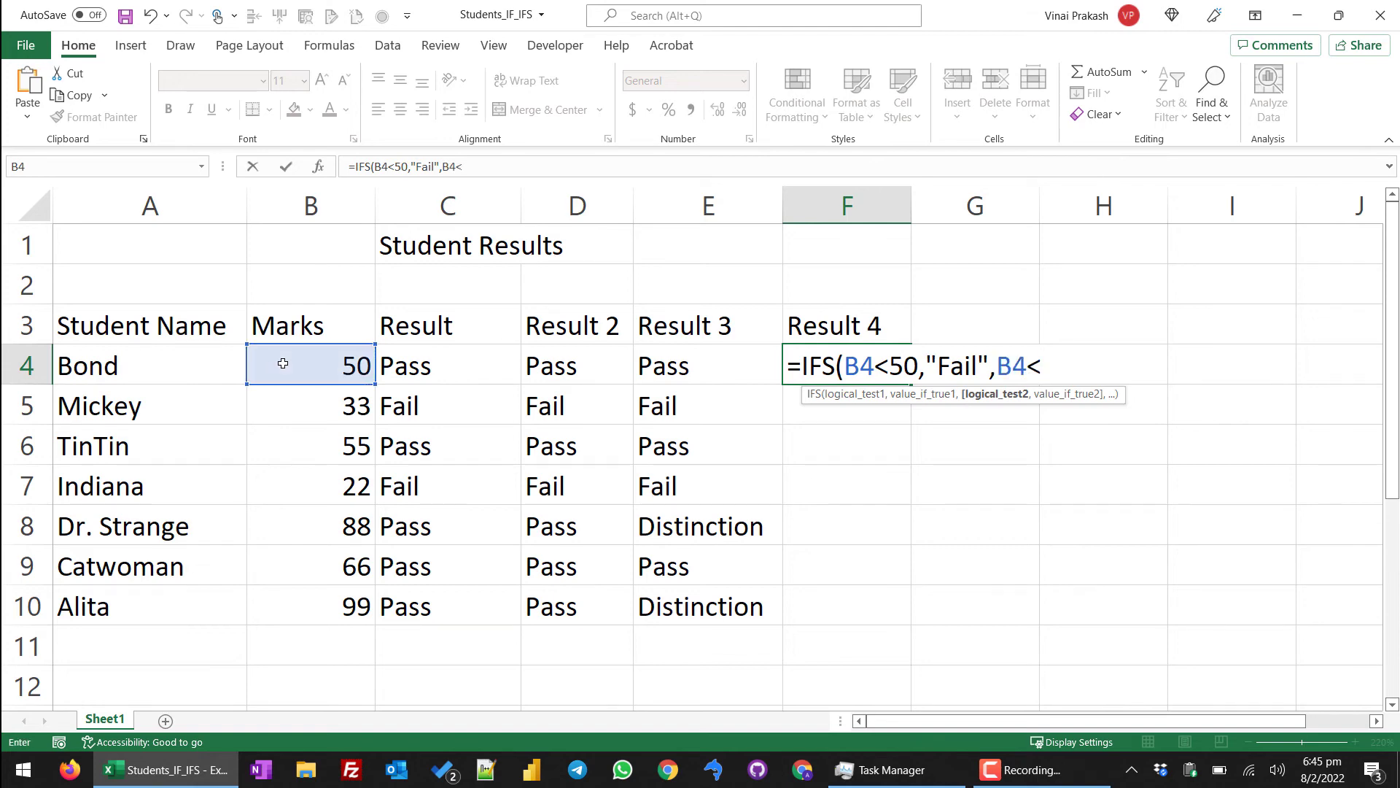
text(60,)
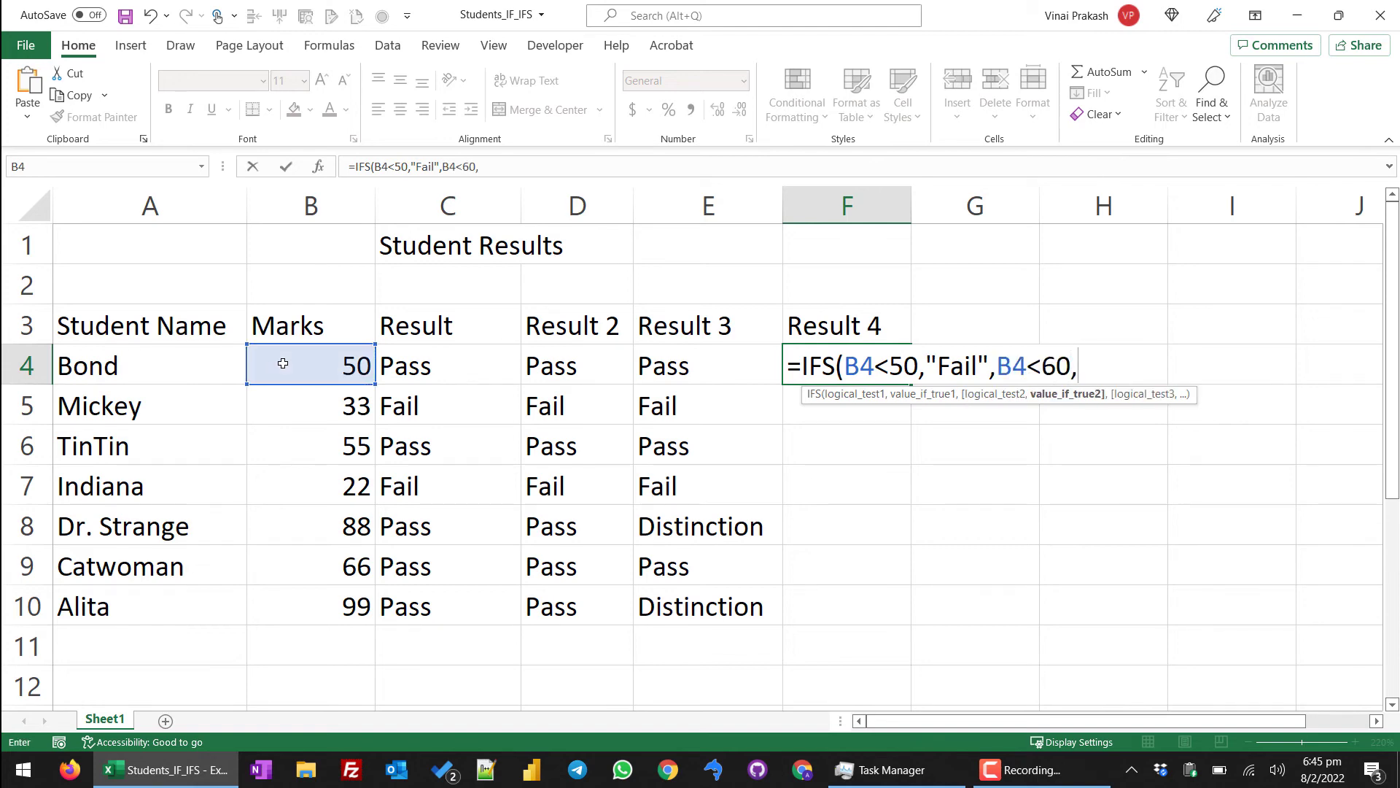
text("D",)
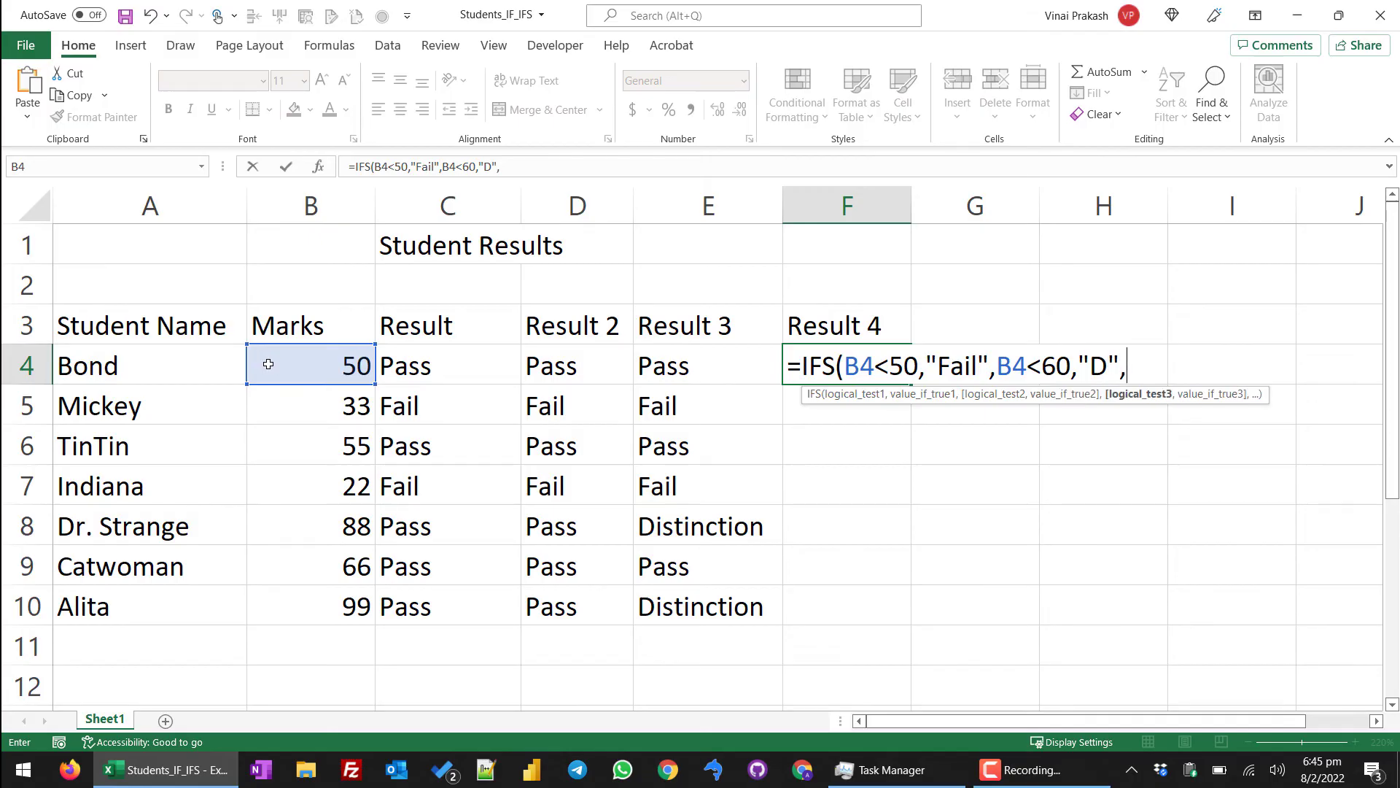
click(269, 364)
text(<)
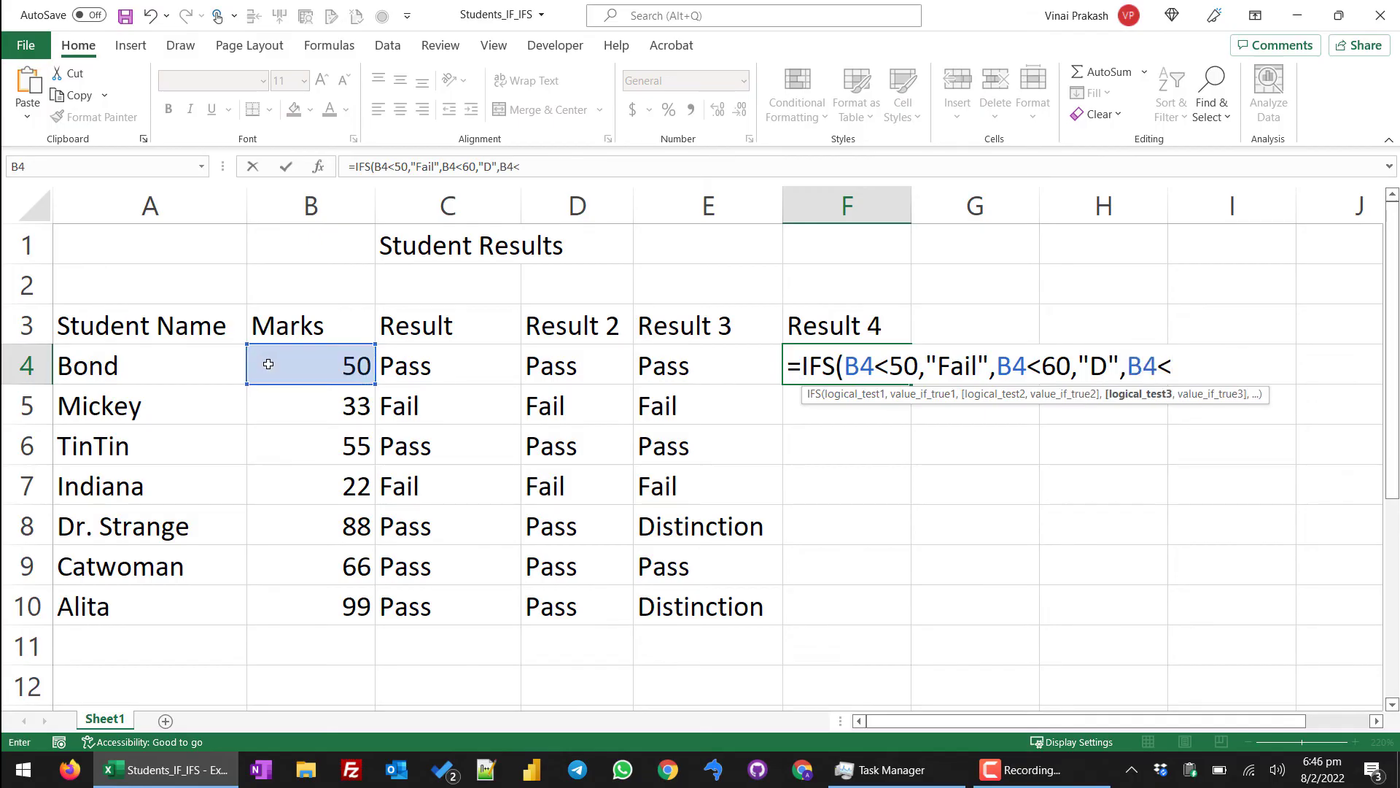
text(70,)
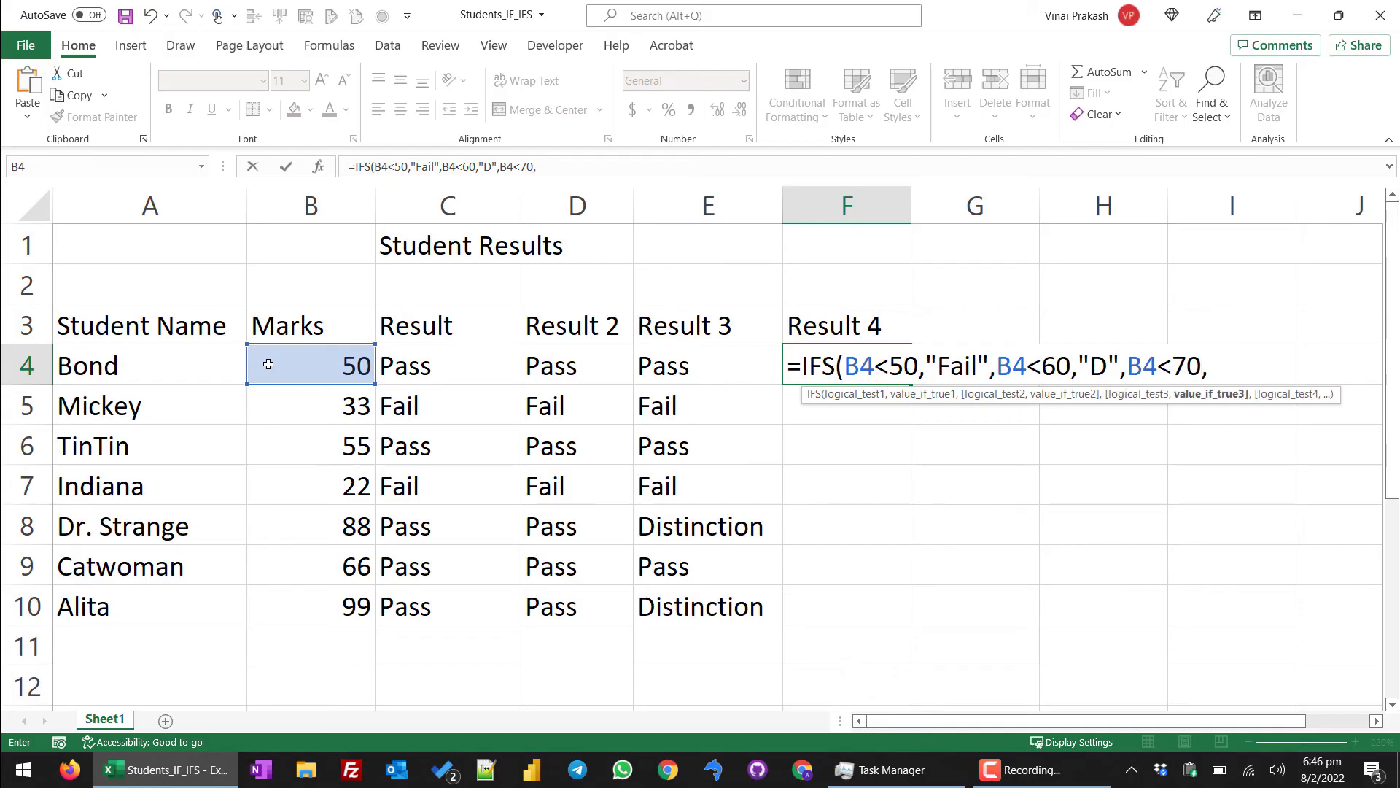
text("C",)
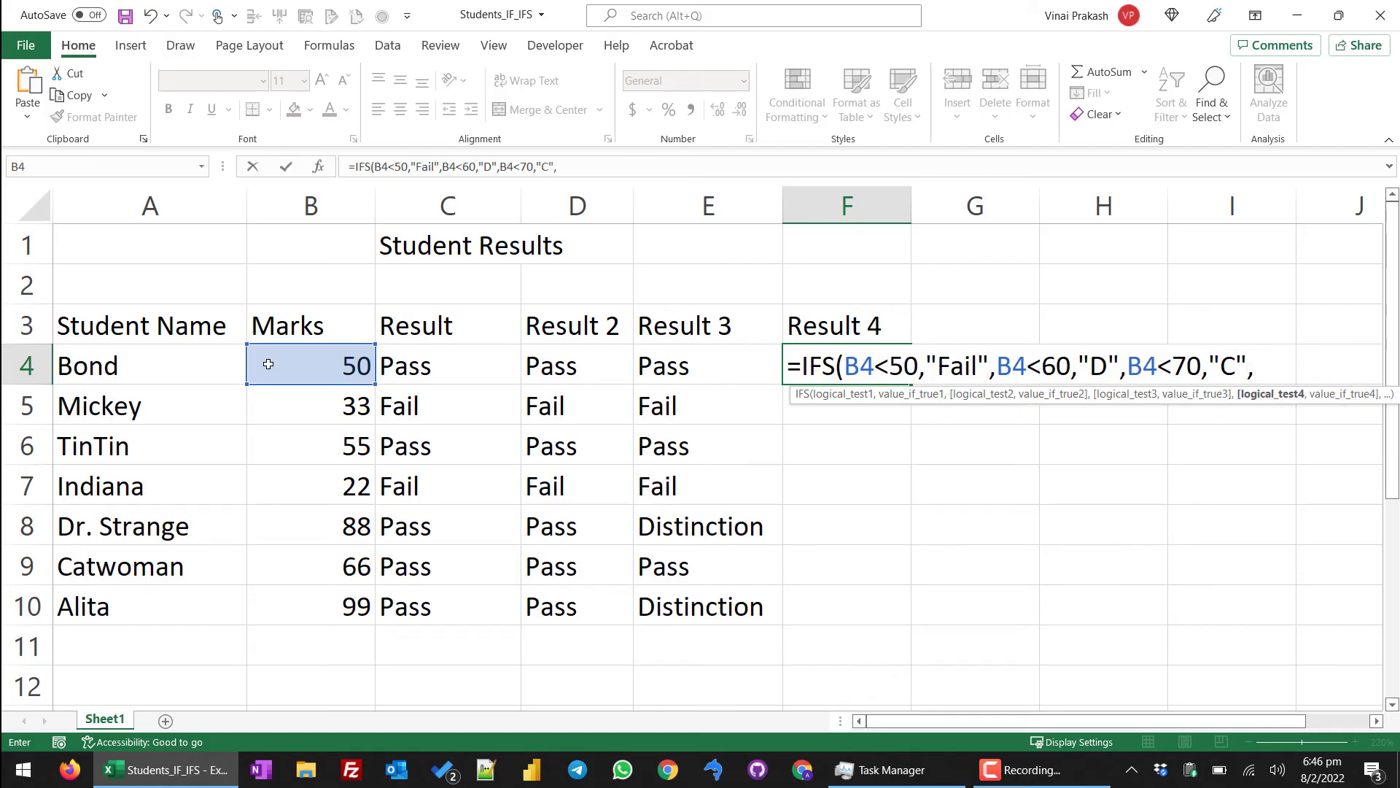
click(268, 364)
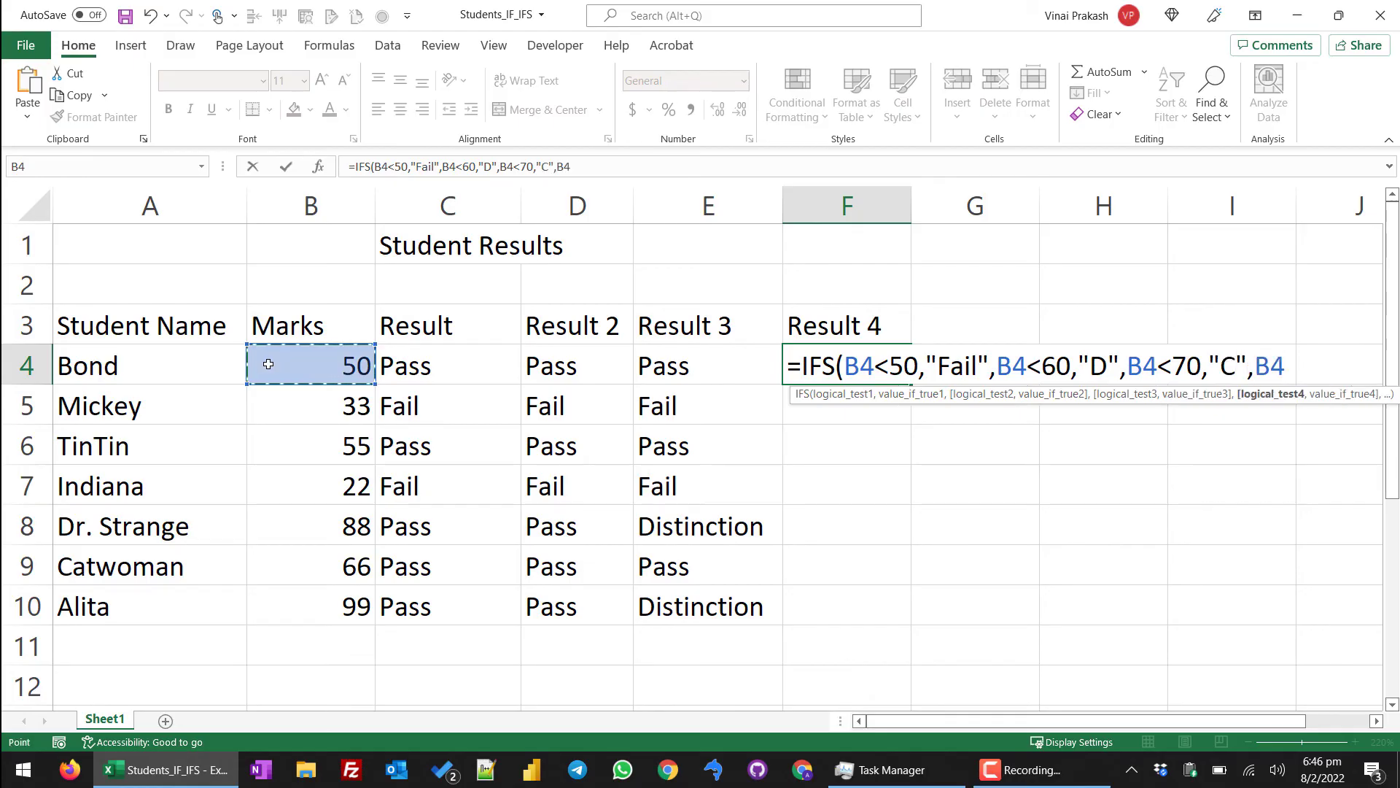
text(<)
text(80)
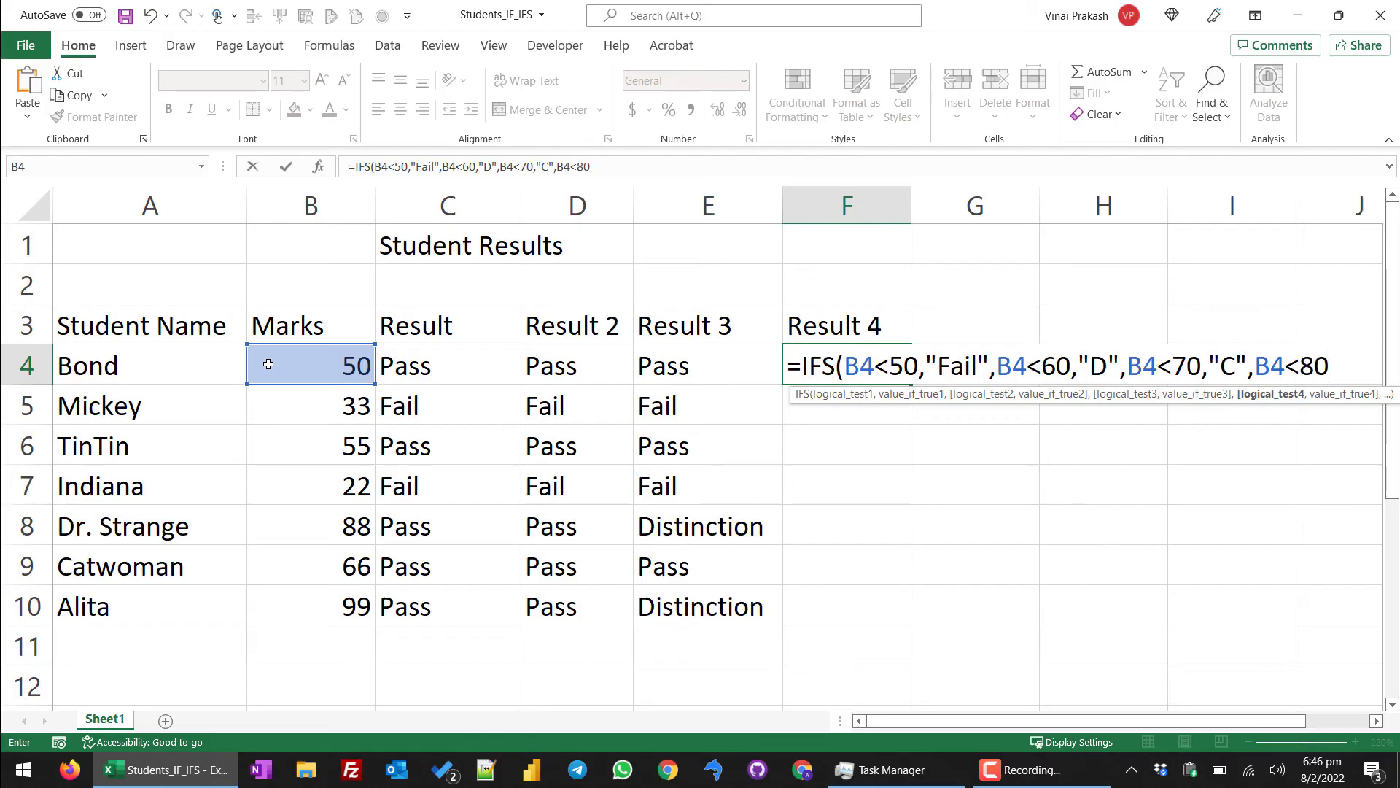
text(,"B")
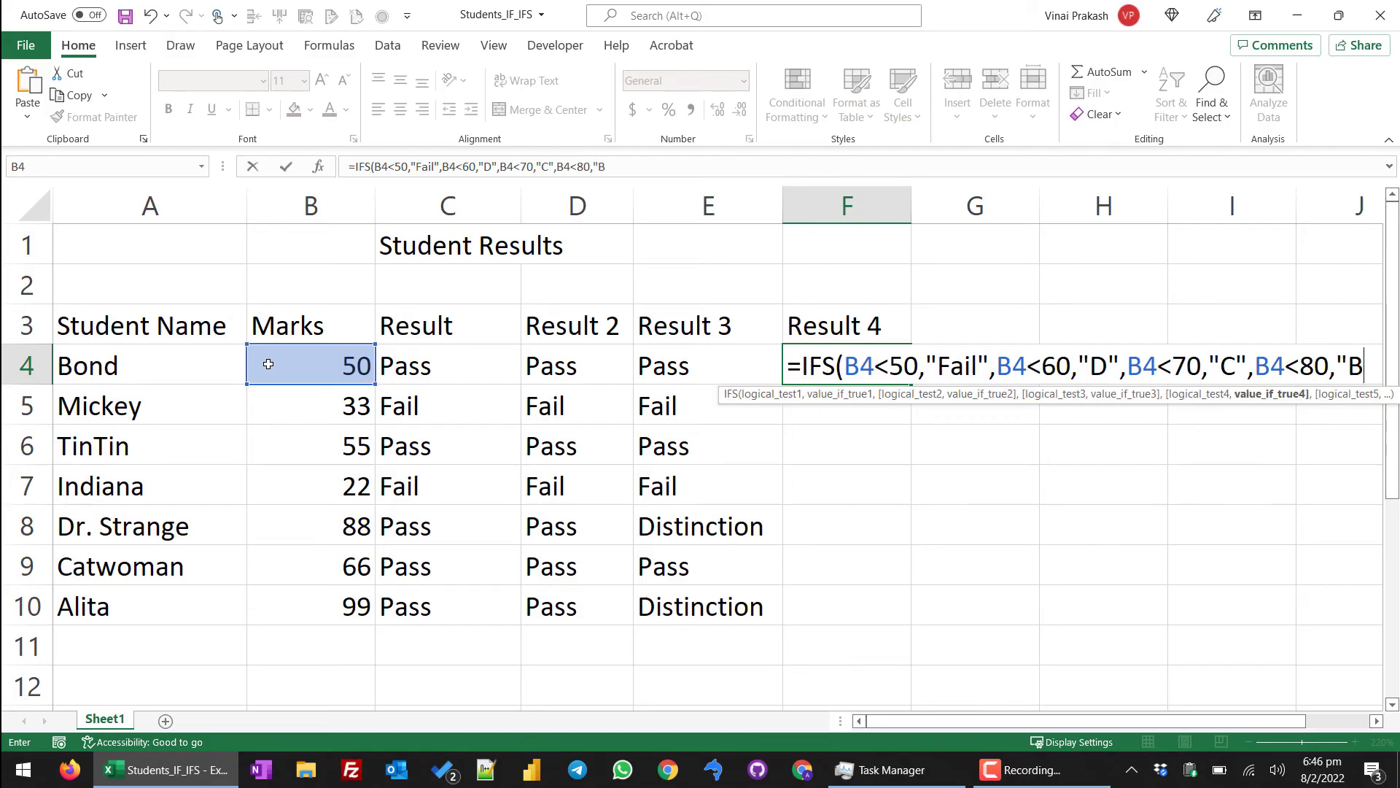
text(,)
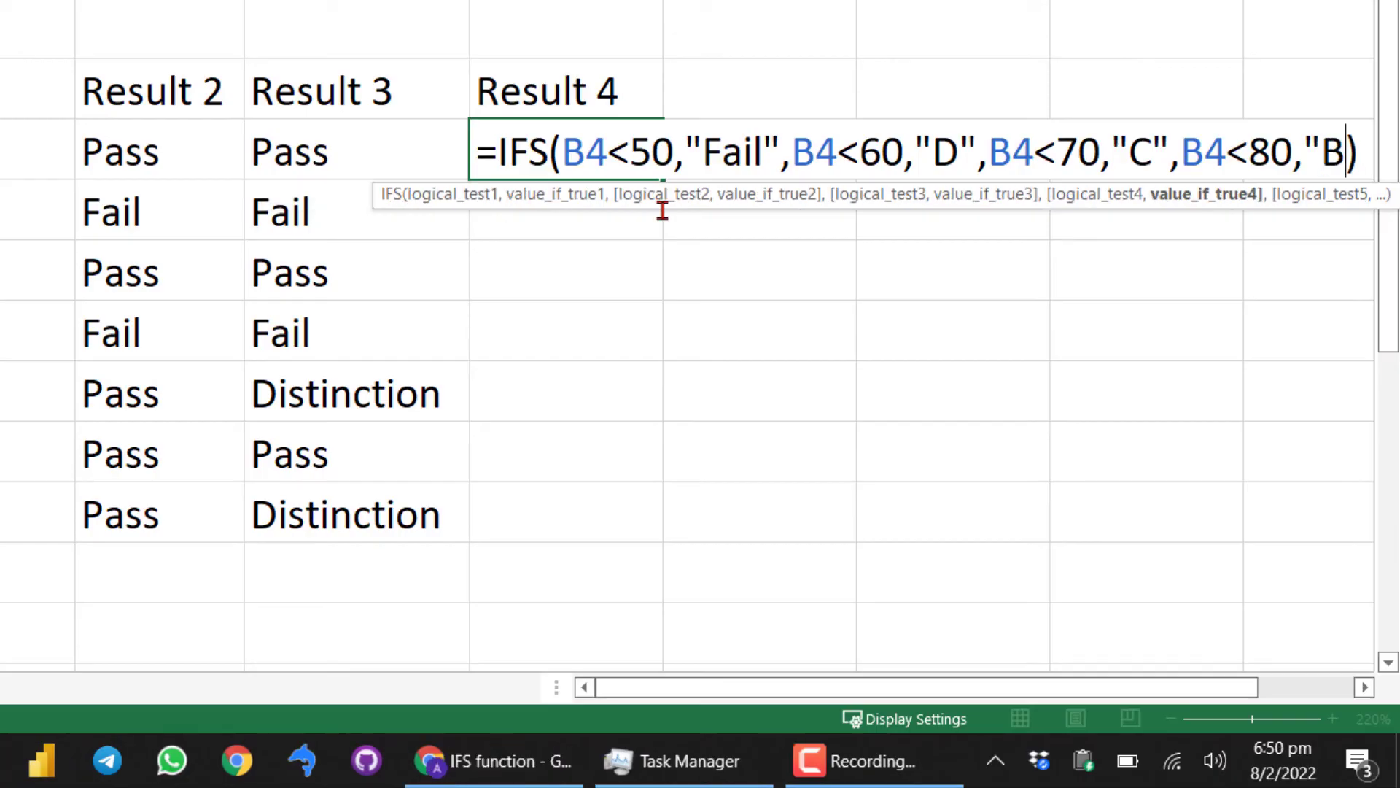
- Complete the IFS with B4<90 giving "A" and TRUE giving "Distinction"
text(",)
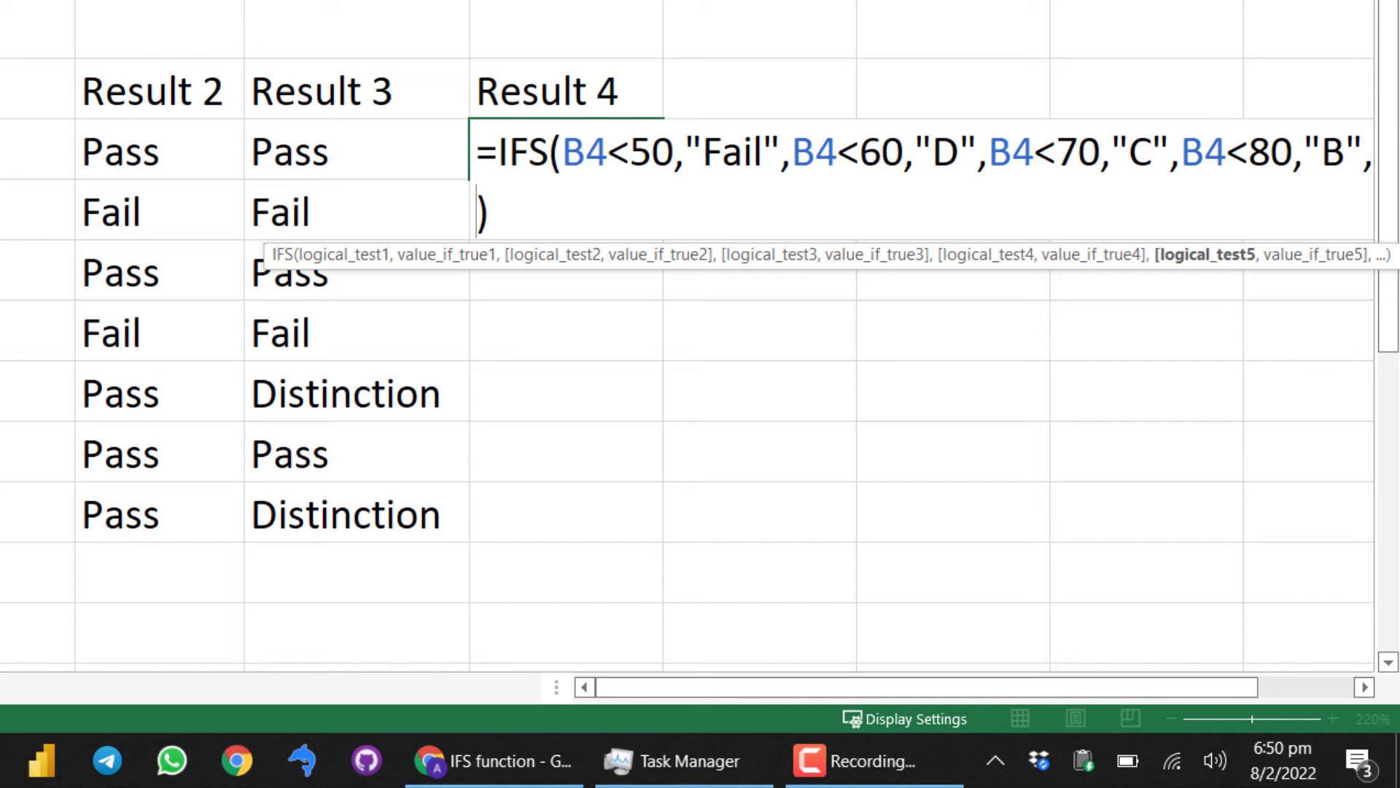
text(B4)
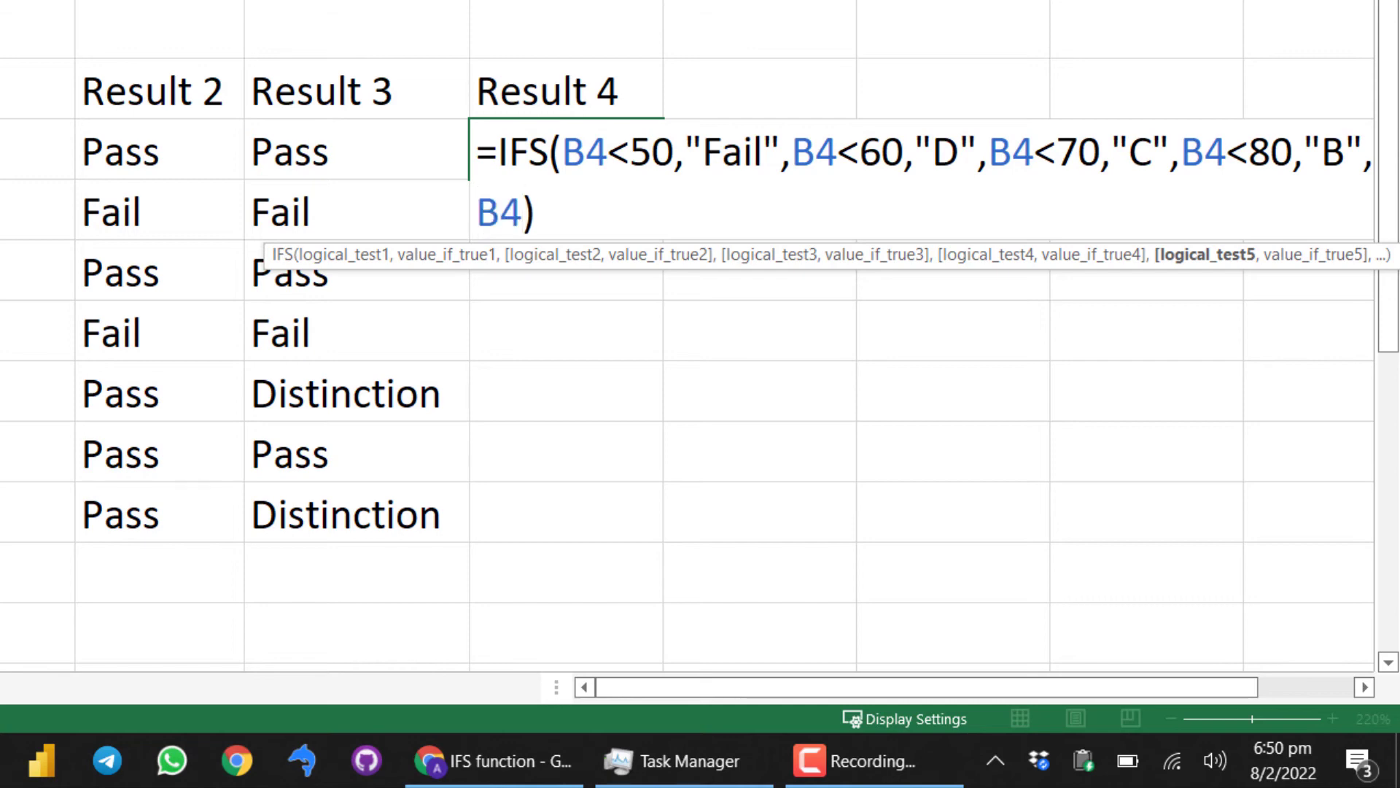
text(<)
text(90,")
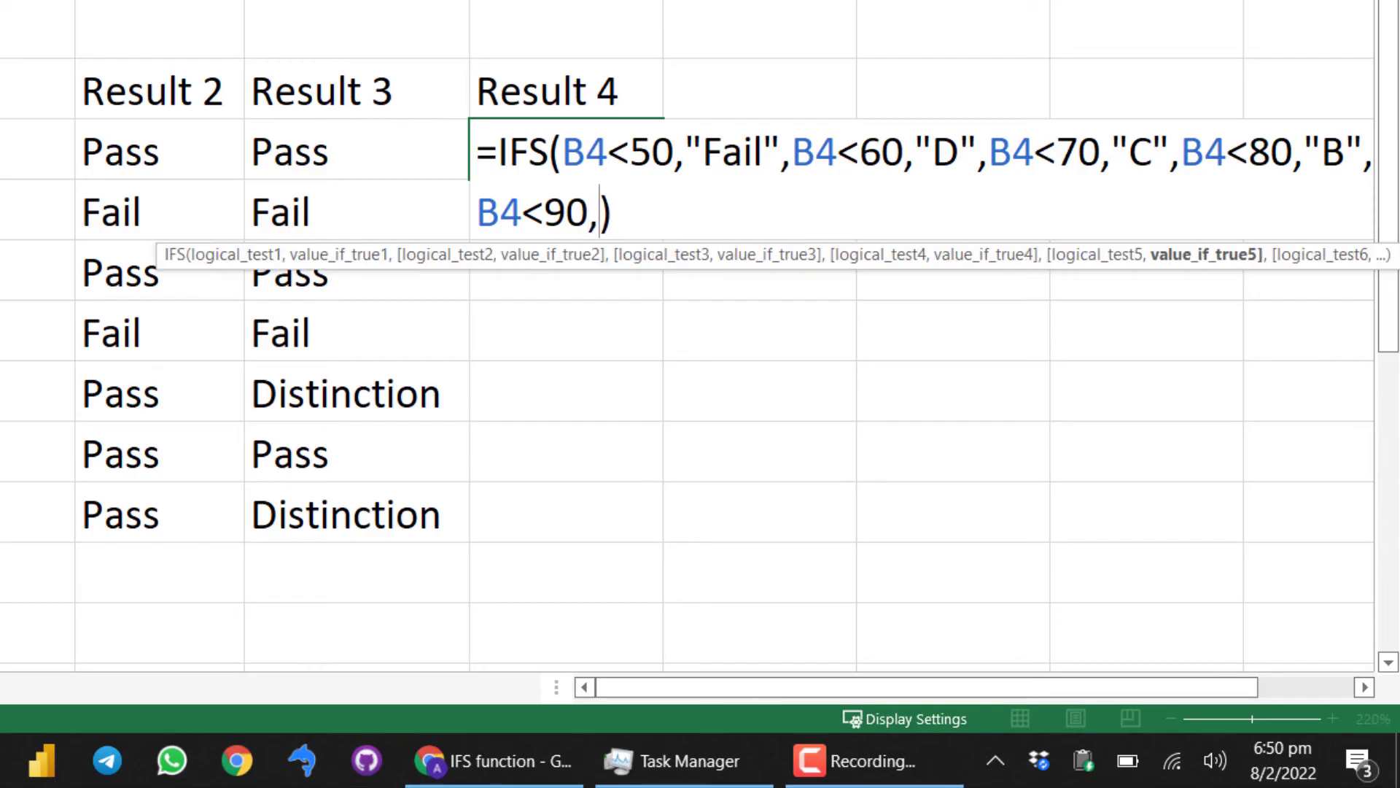
text(A")
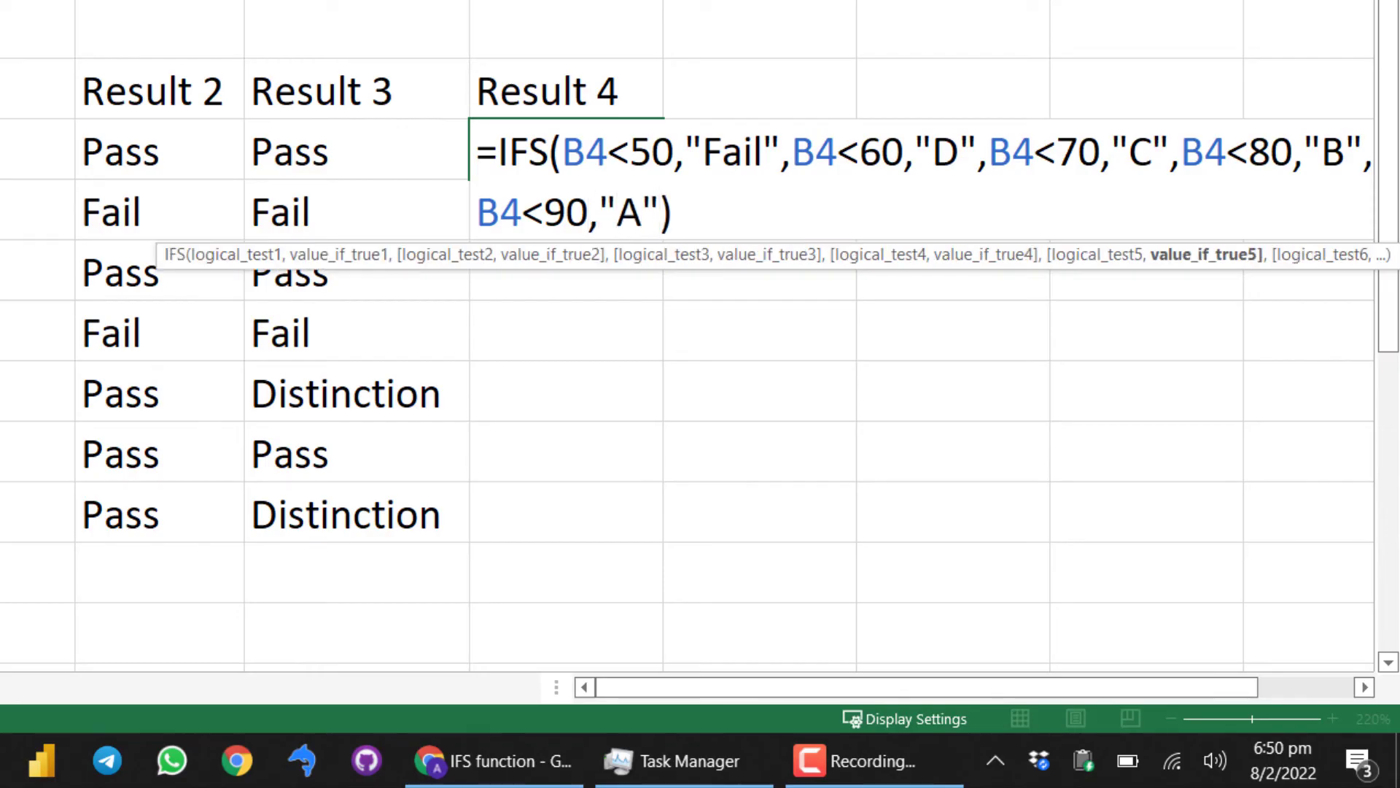
text(,TRUE)
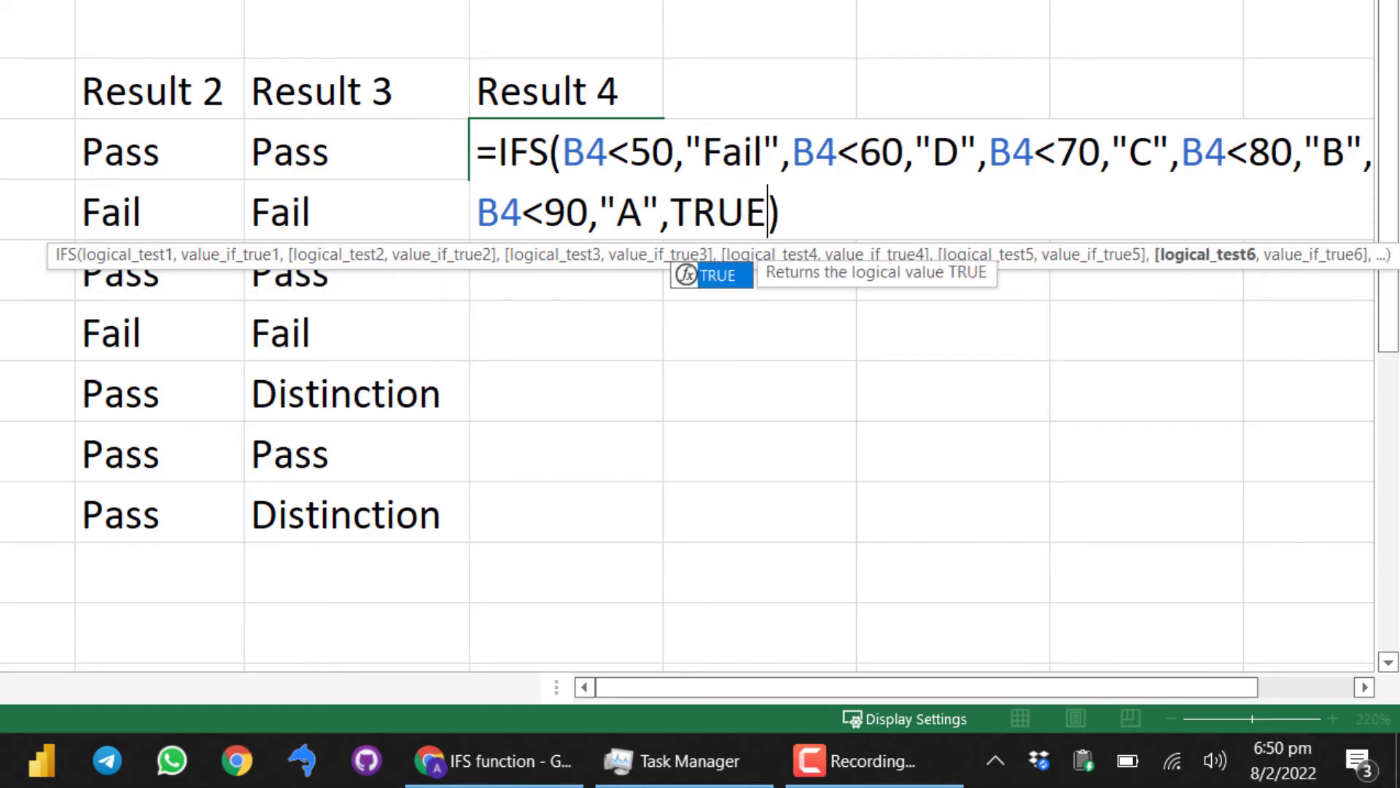
text(,")
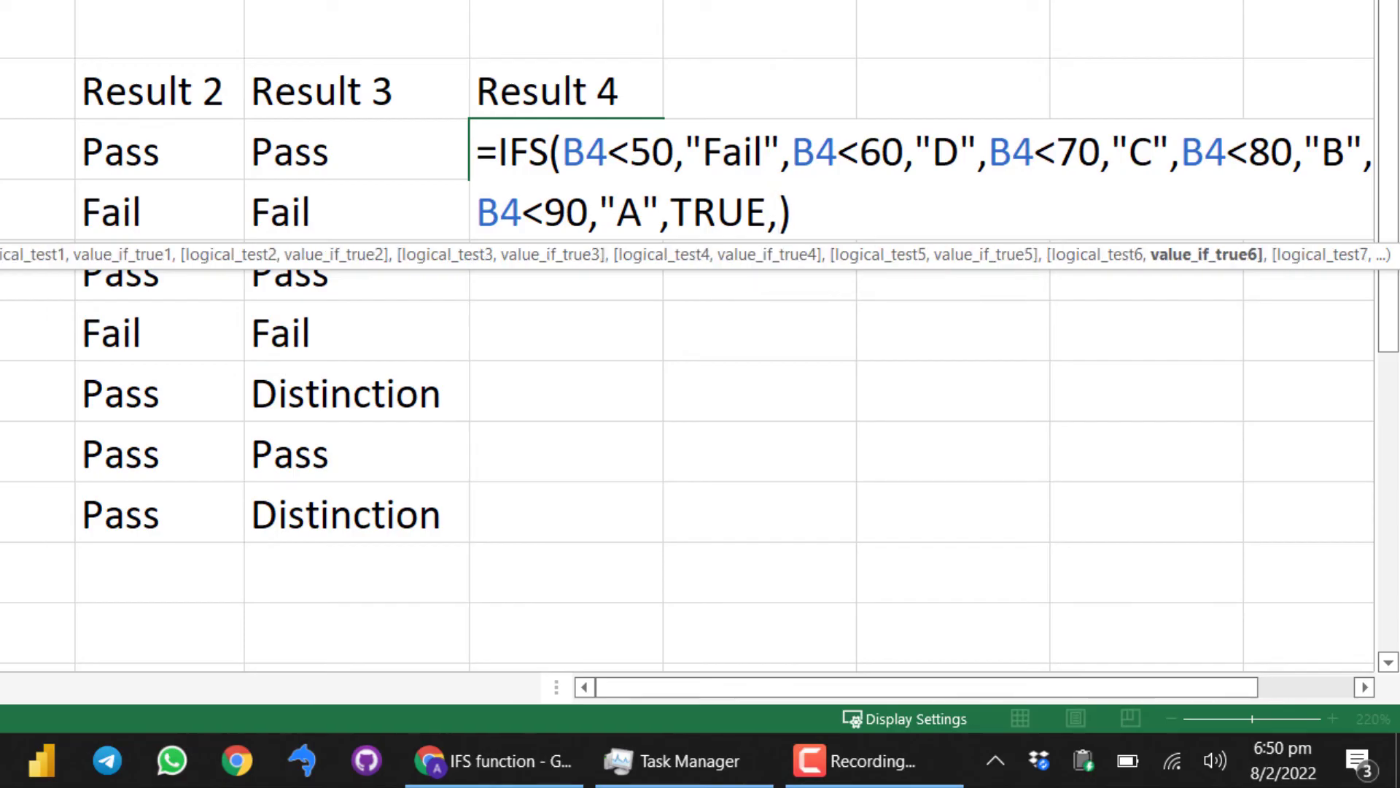
text(Distin)
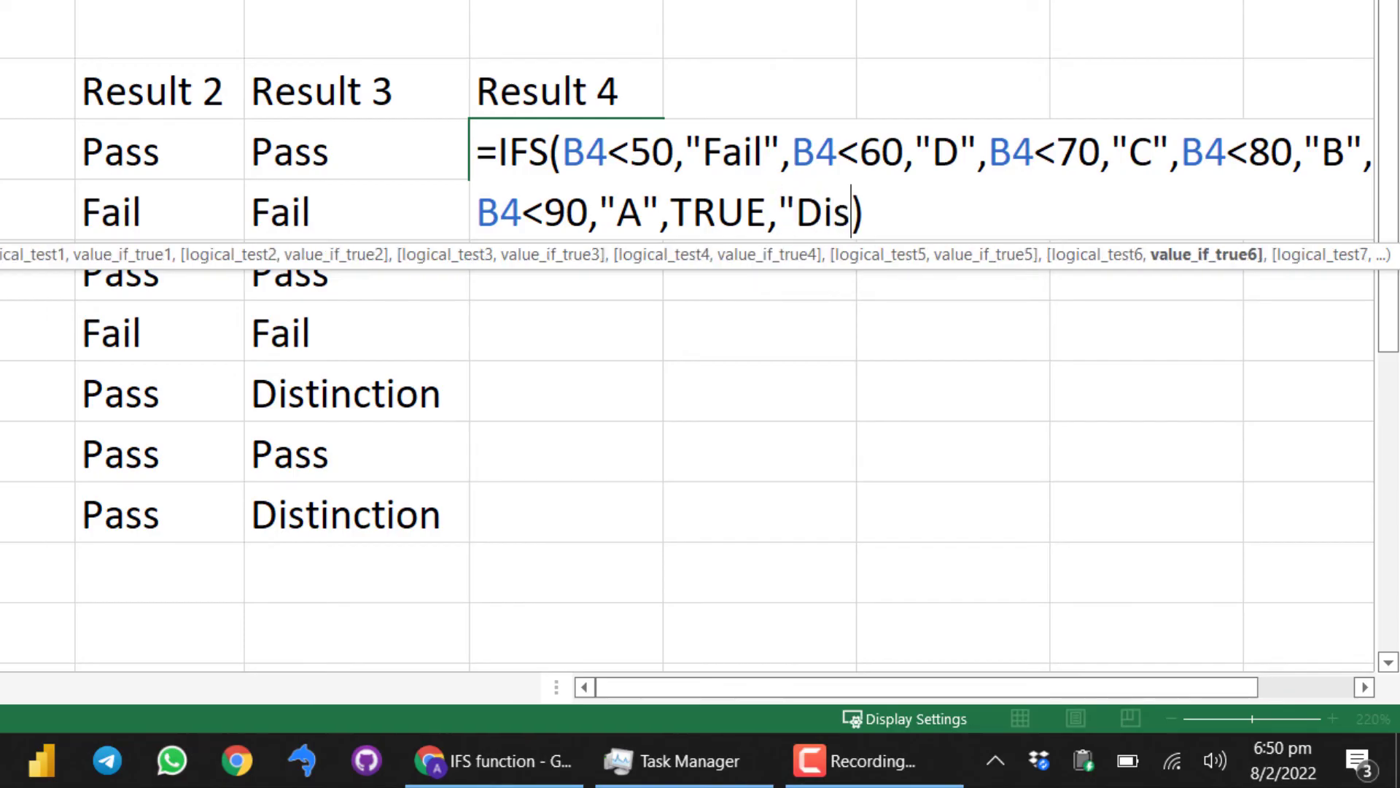
text(ction")
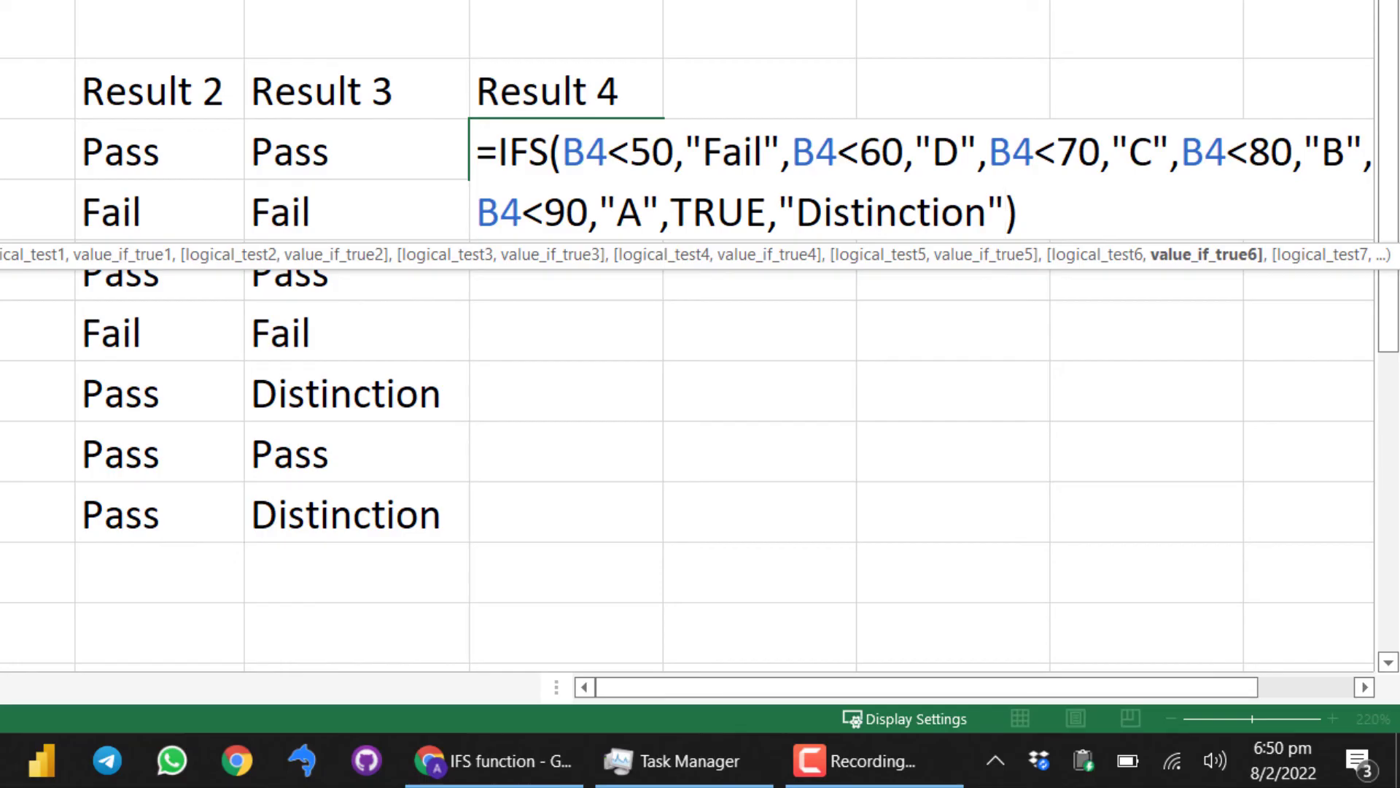
- Commit the IFS formula in F4 and fill it down to F10, grading D, Fail, D, Fail, A, C, Distinction
key(Right)
key(Return)
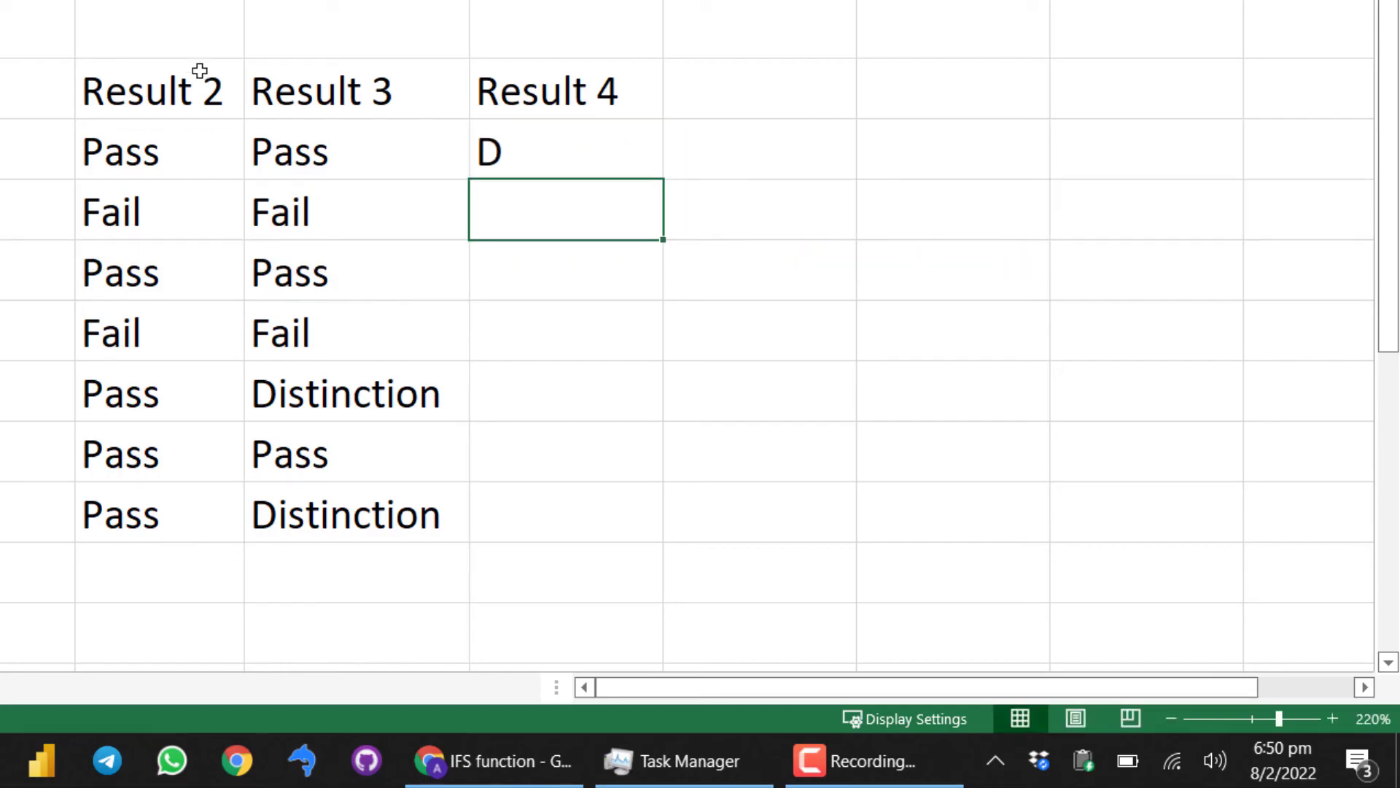
click(574, 149)
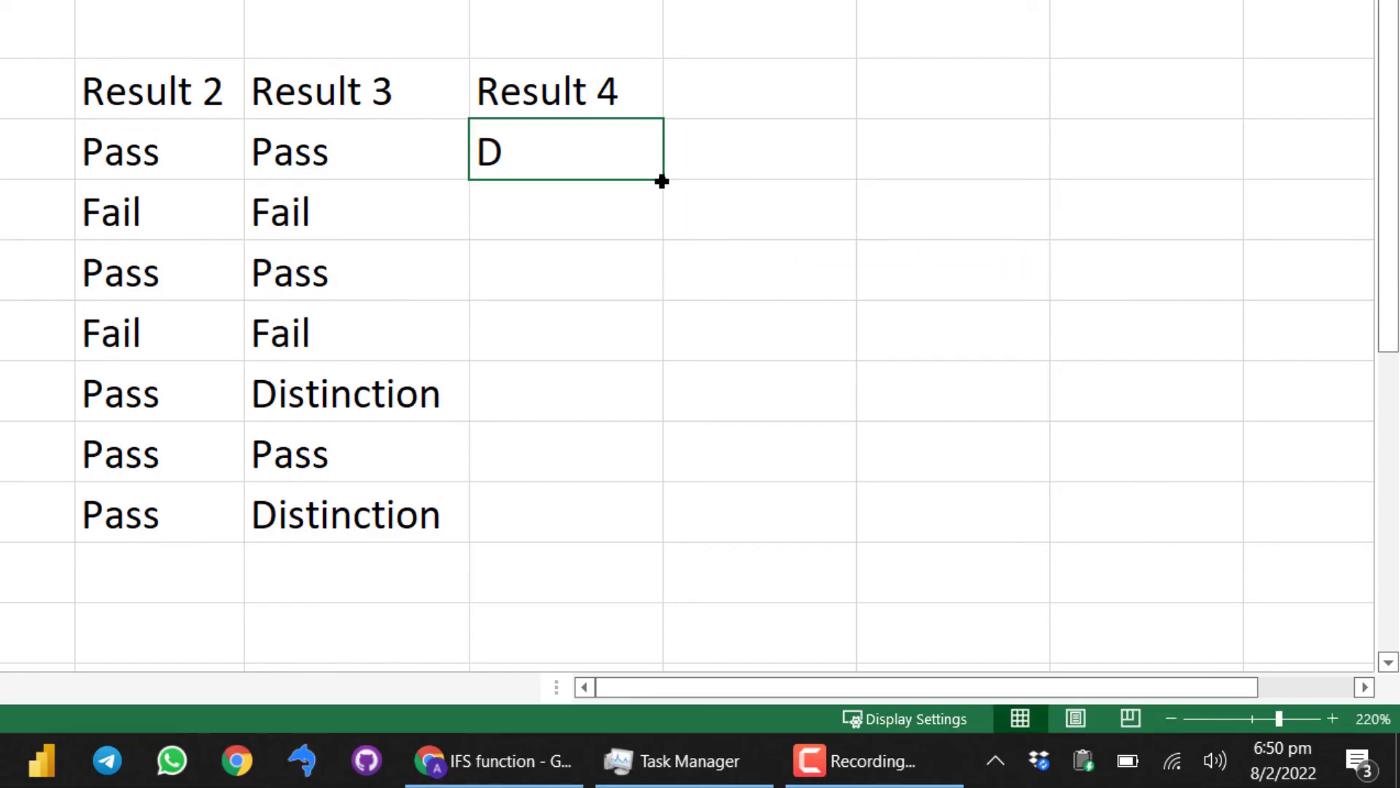
double_click(662, 182)
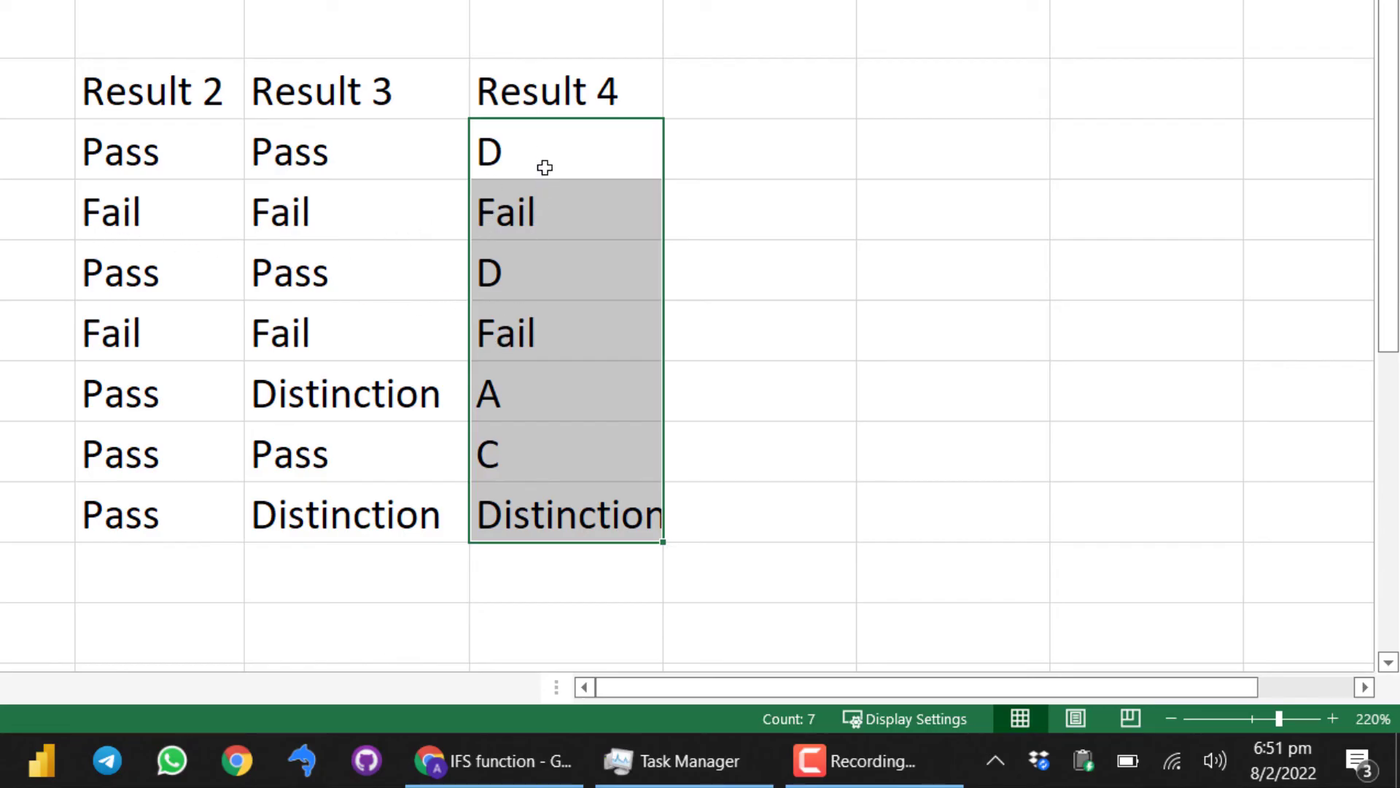
right_click(506, 285)
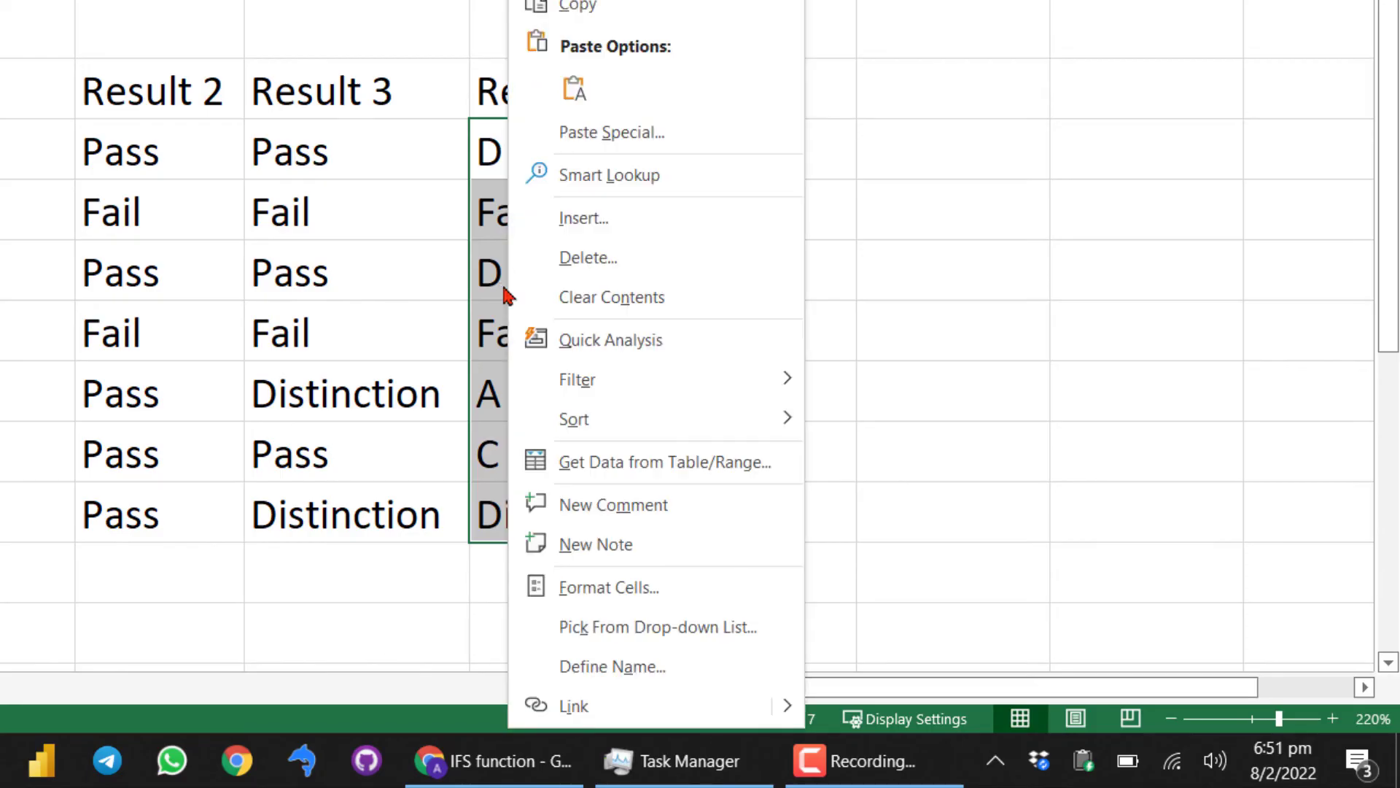
key(Escape)
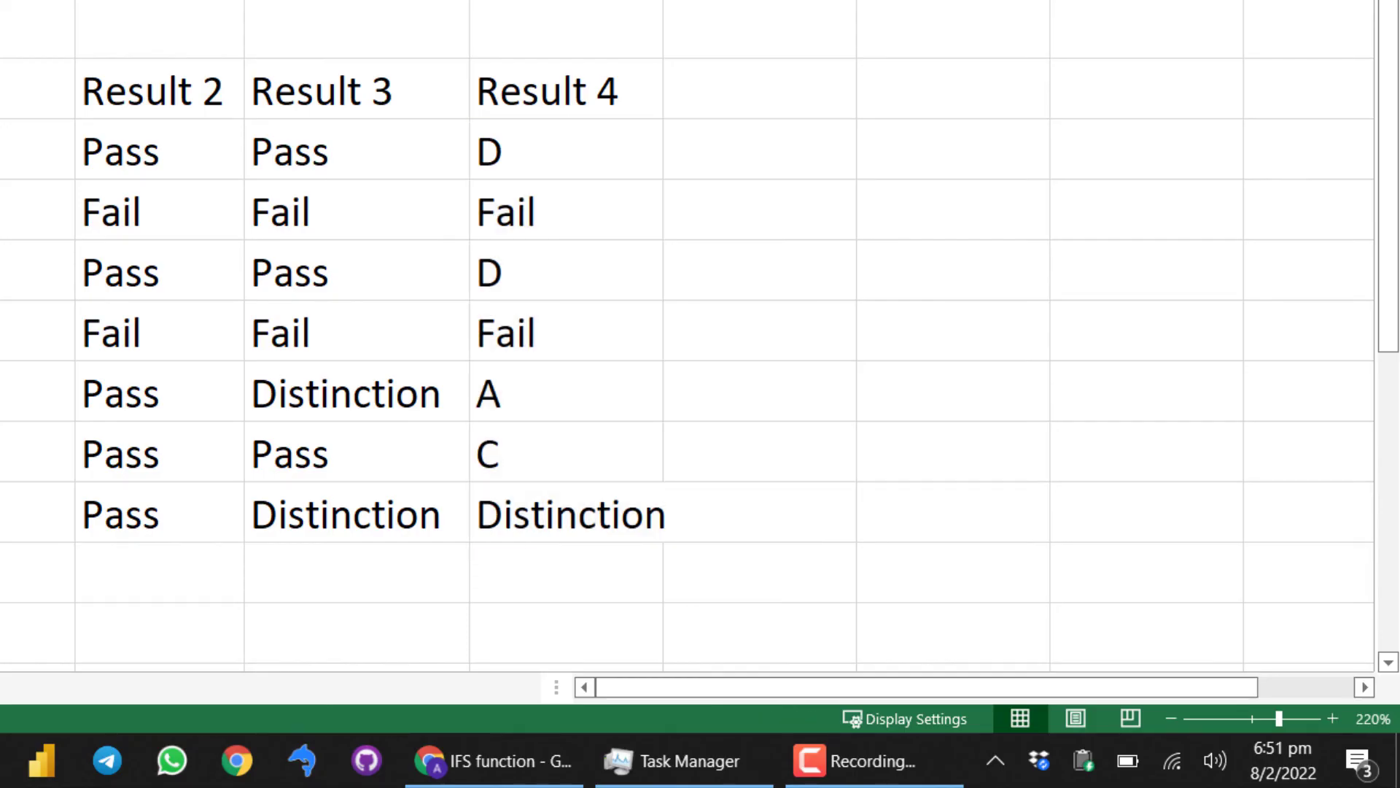
- Edit several students' marks so Result 4 reads D, Fail, C, Distinction, A, B, Distinction
key(Return)
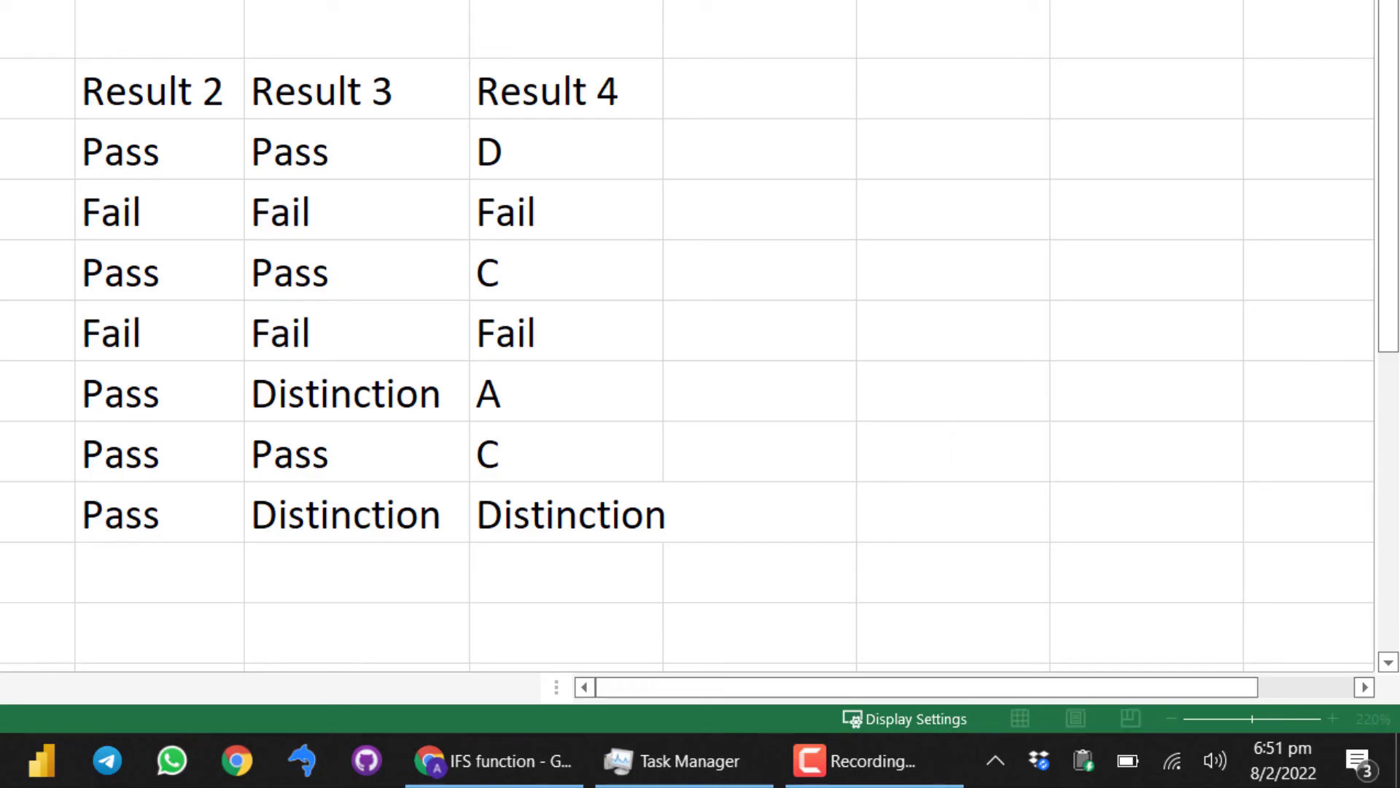
key(Return)
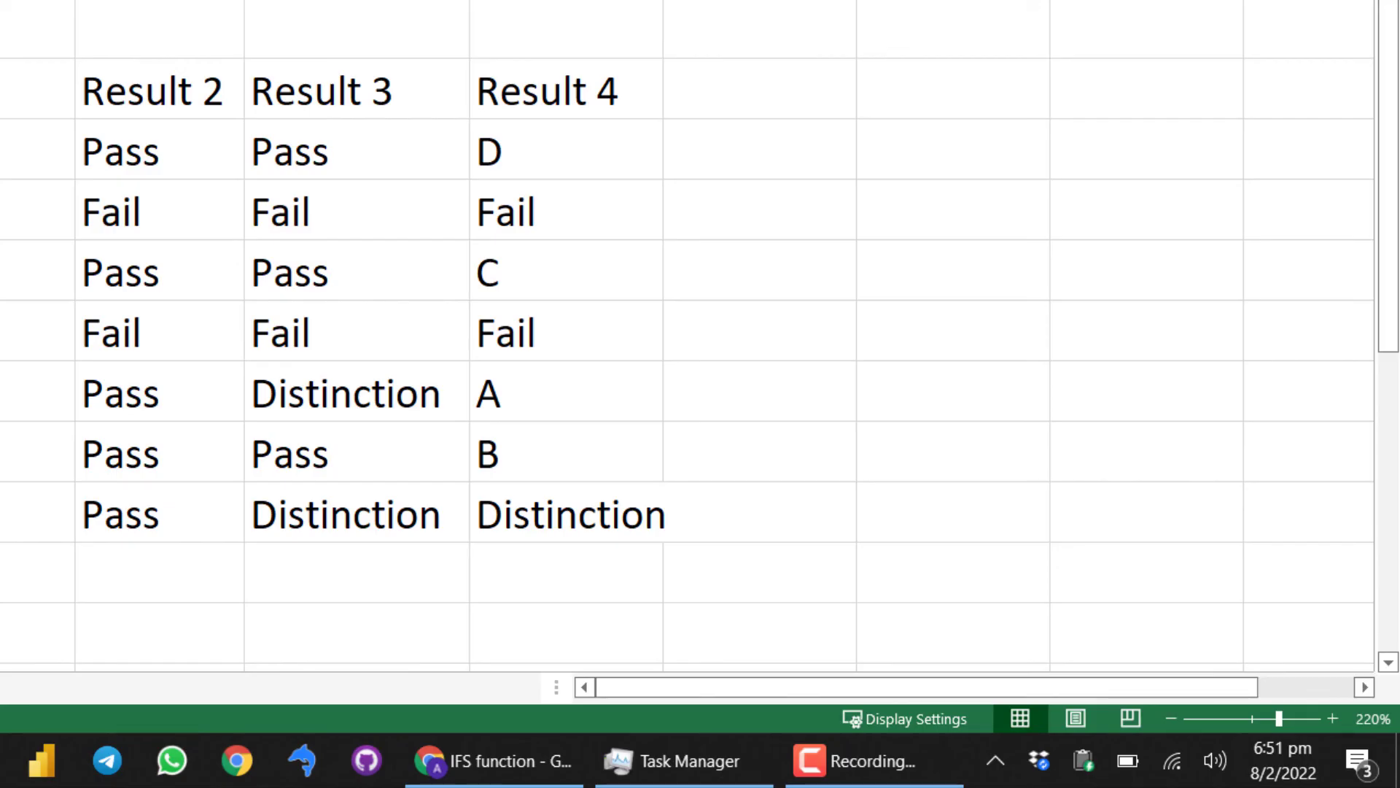
key(F2)
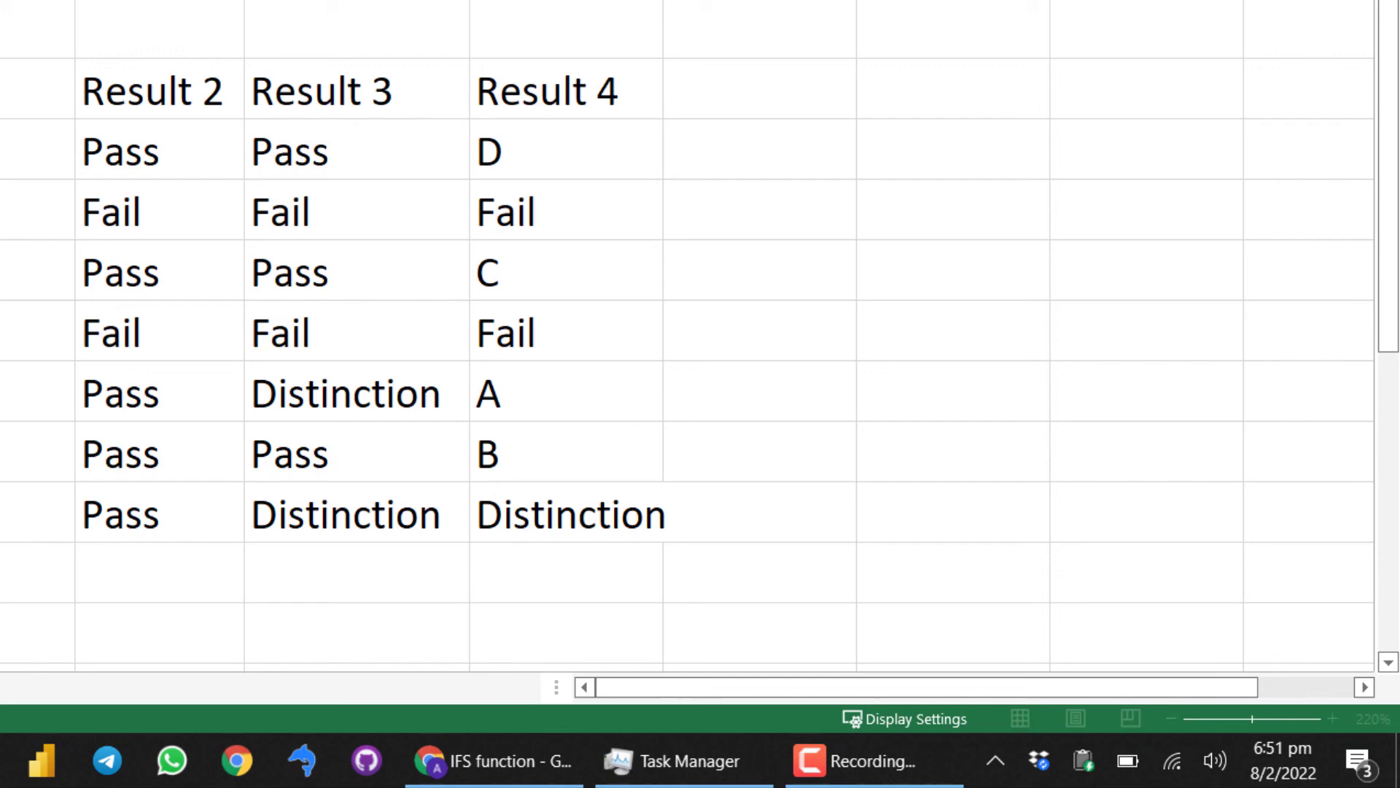
key(Return)
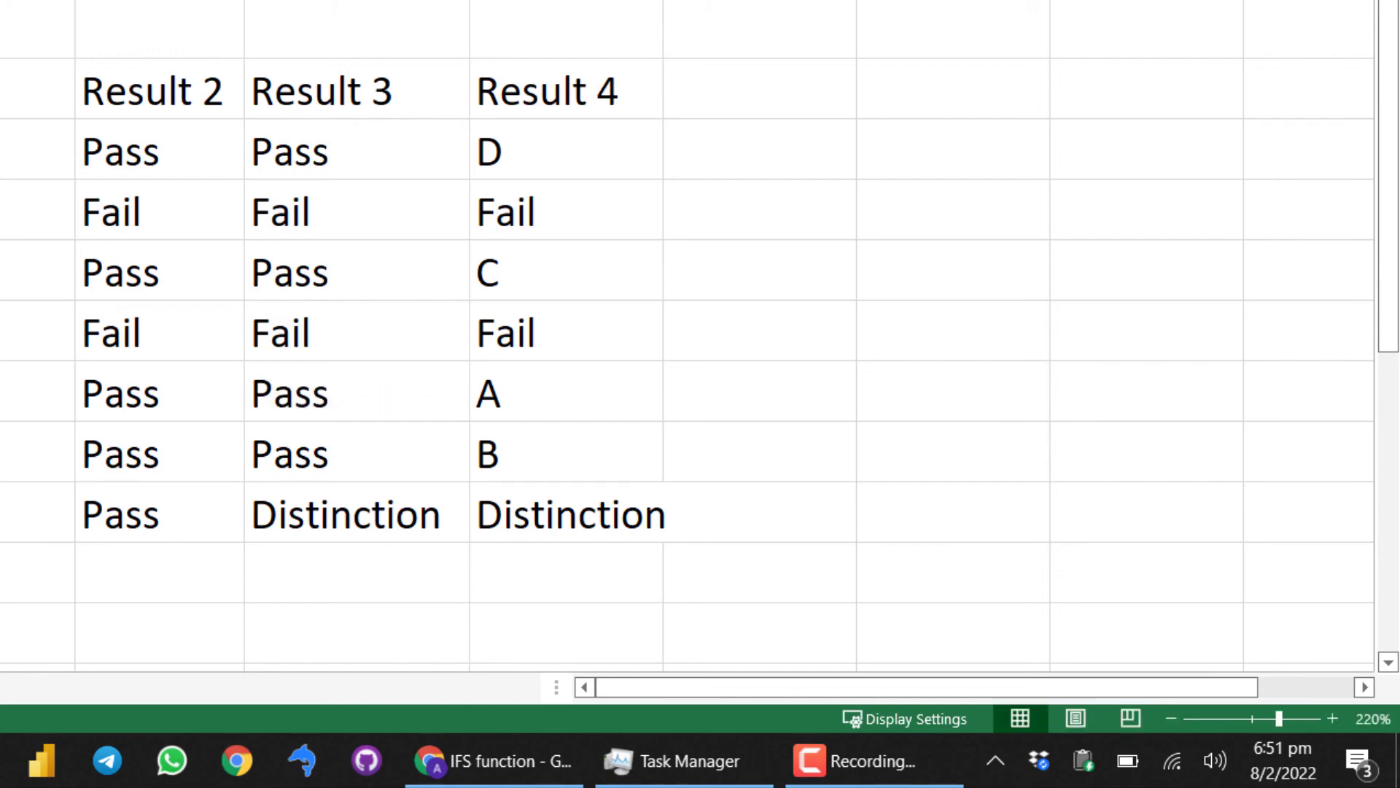
key(F2)
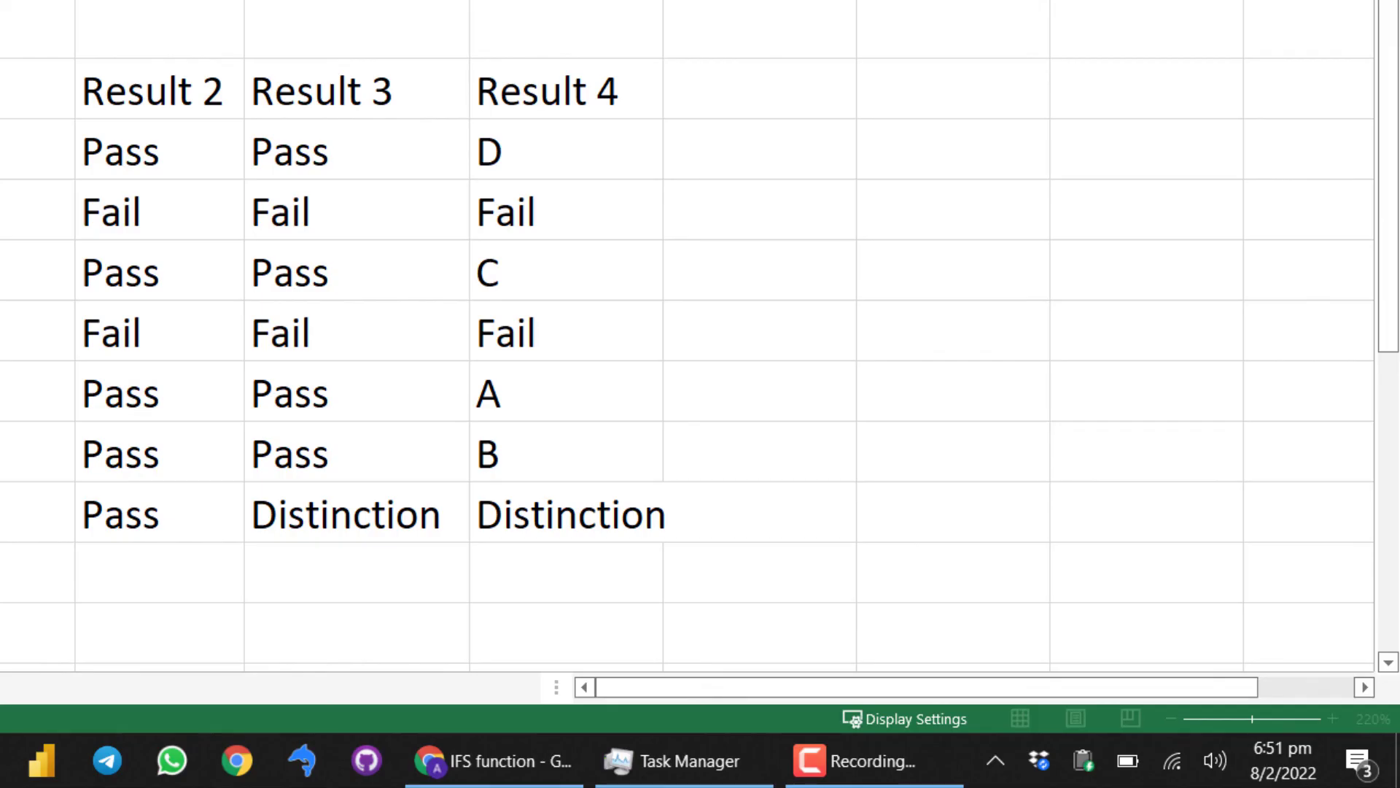
key(Return)
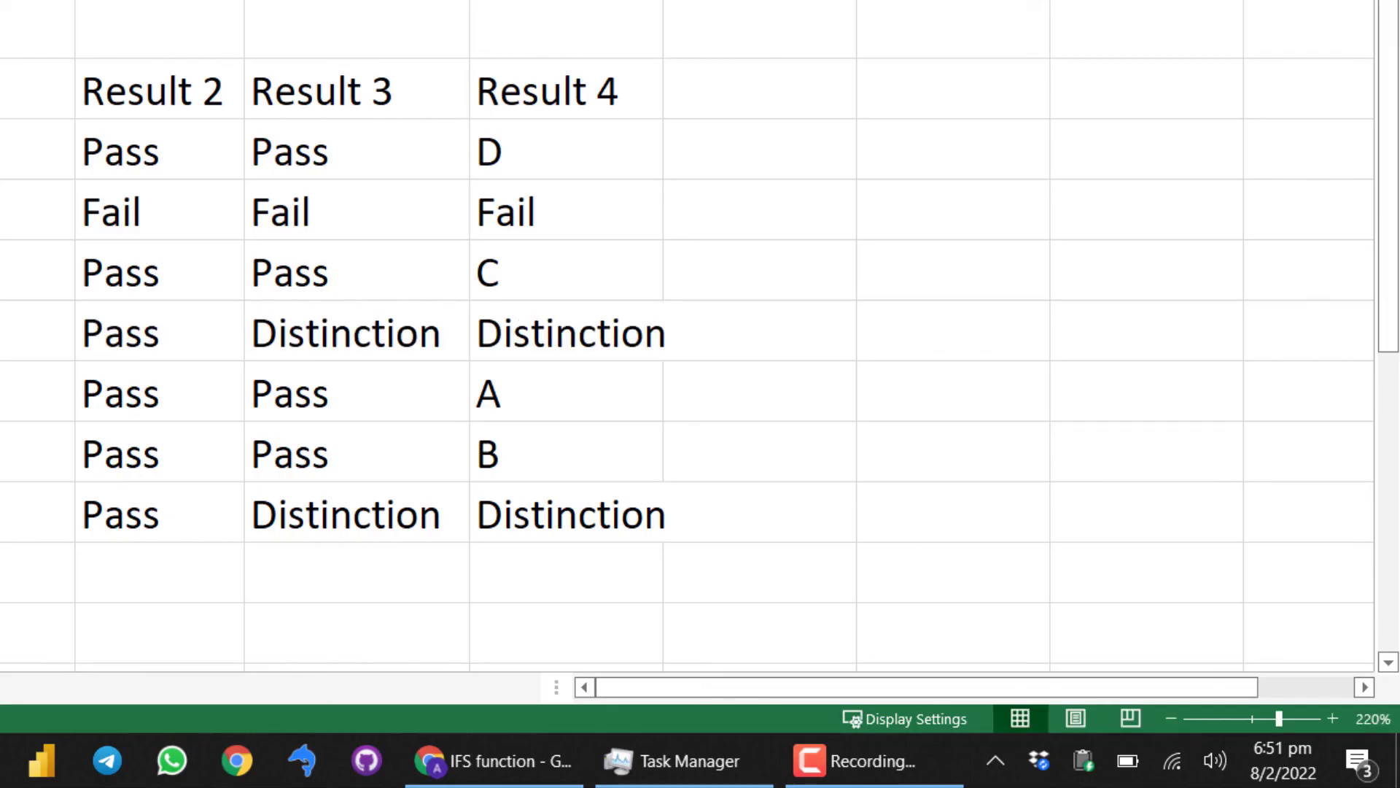
- Open F4 in edit mode to show its IFS formula ending with B4<90,"A",TRUE,"Distinction"
click(527, 159)
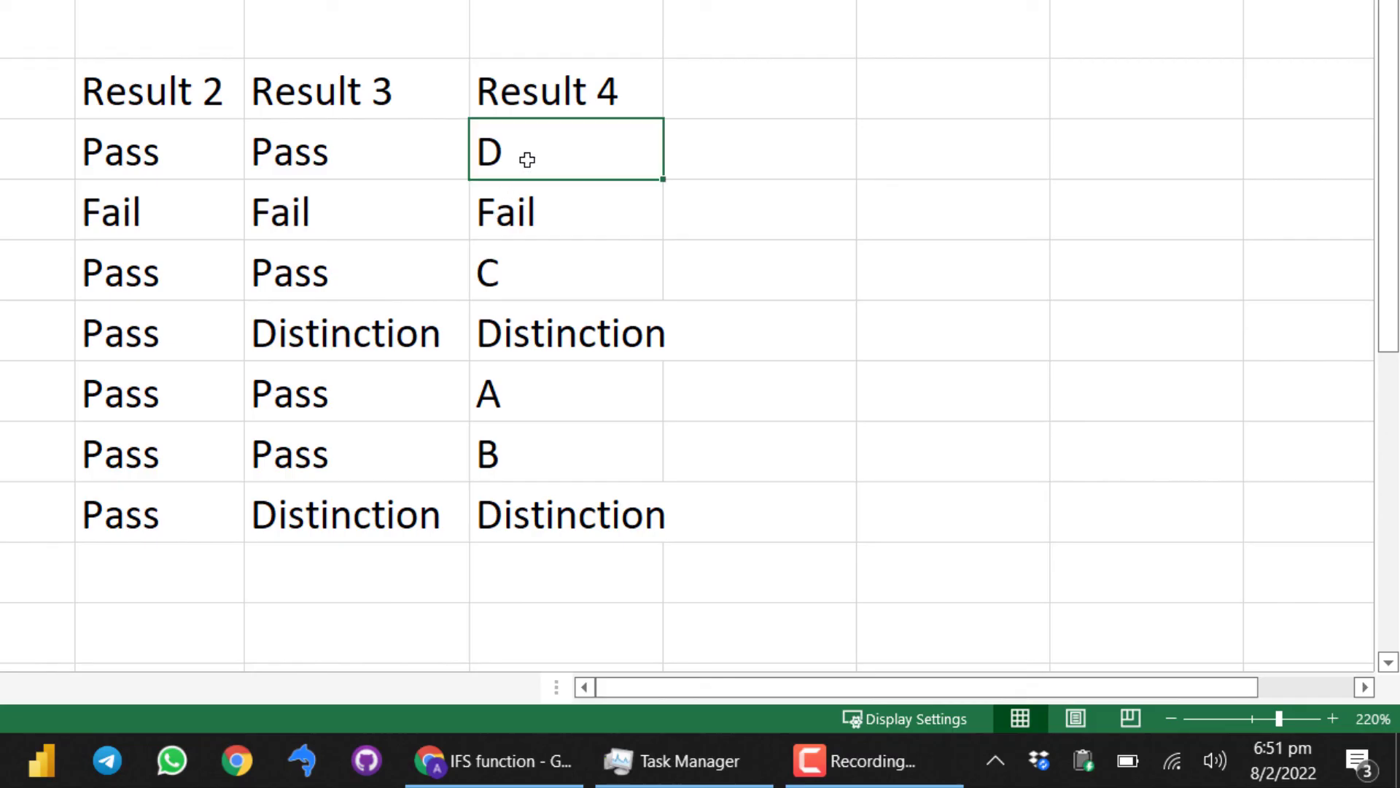
key(F2)
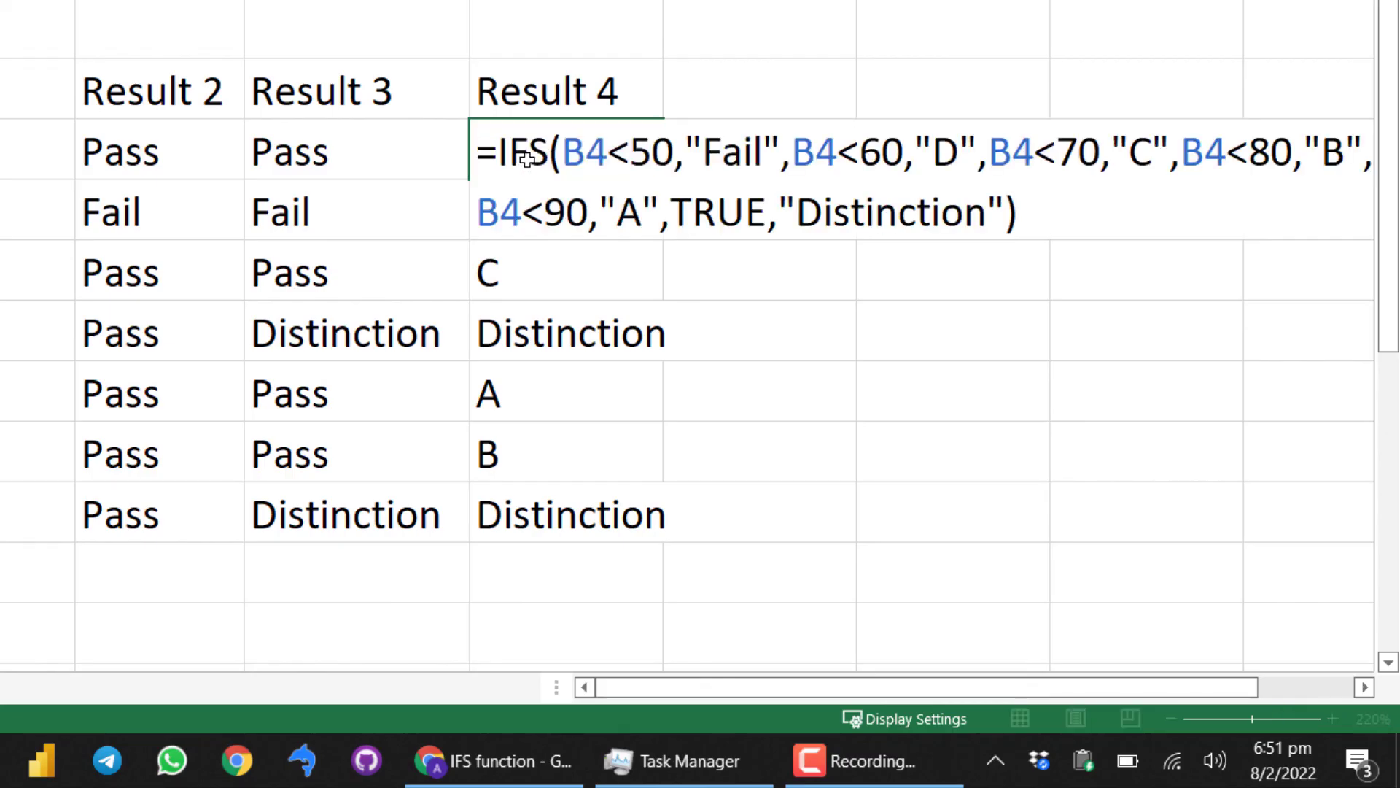